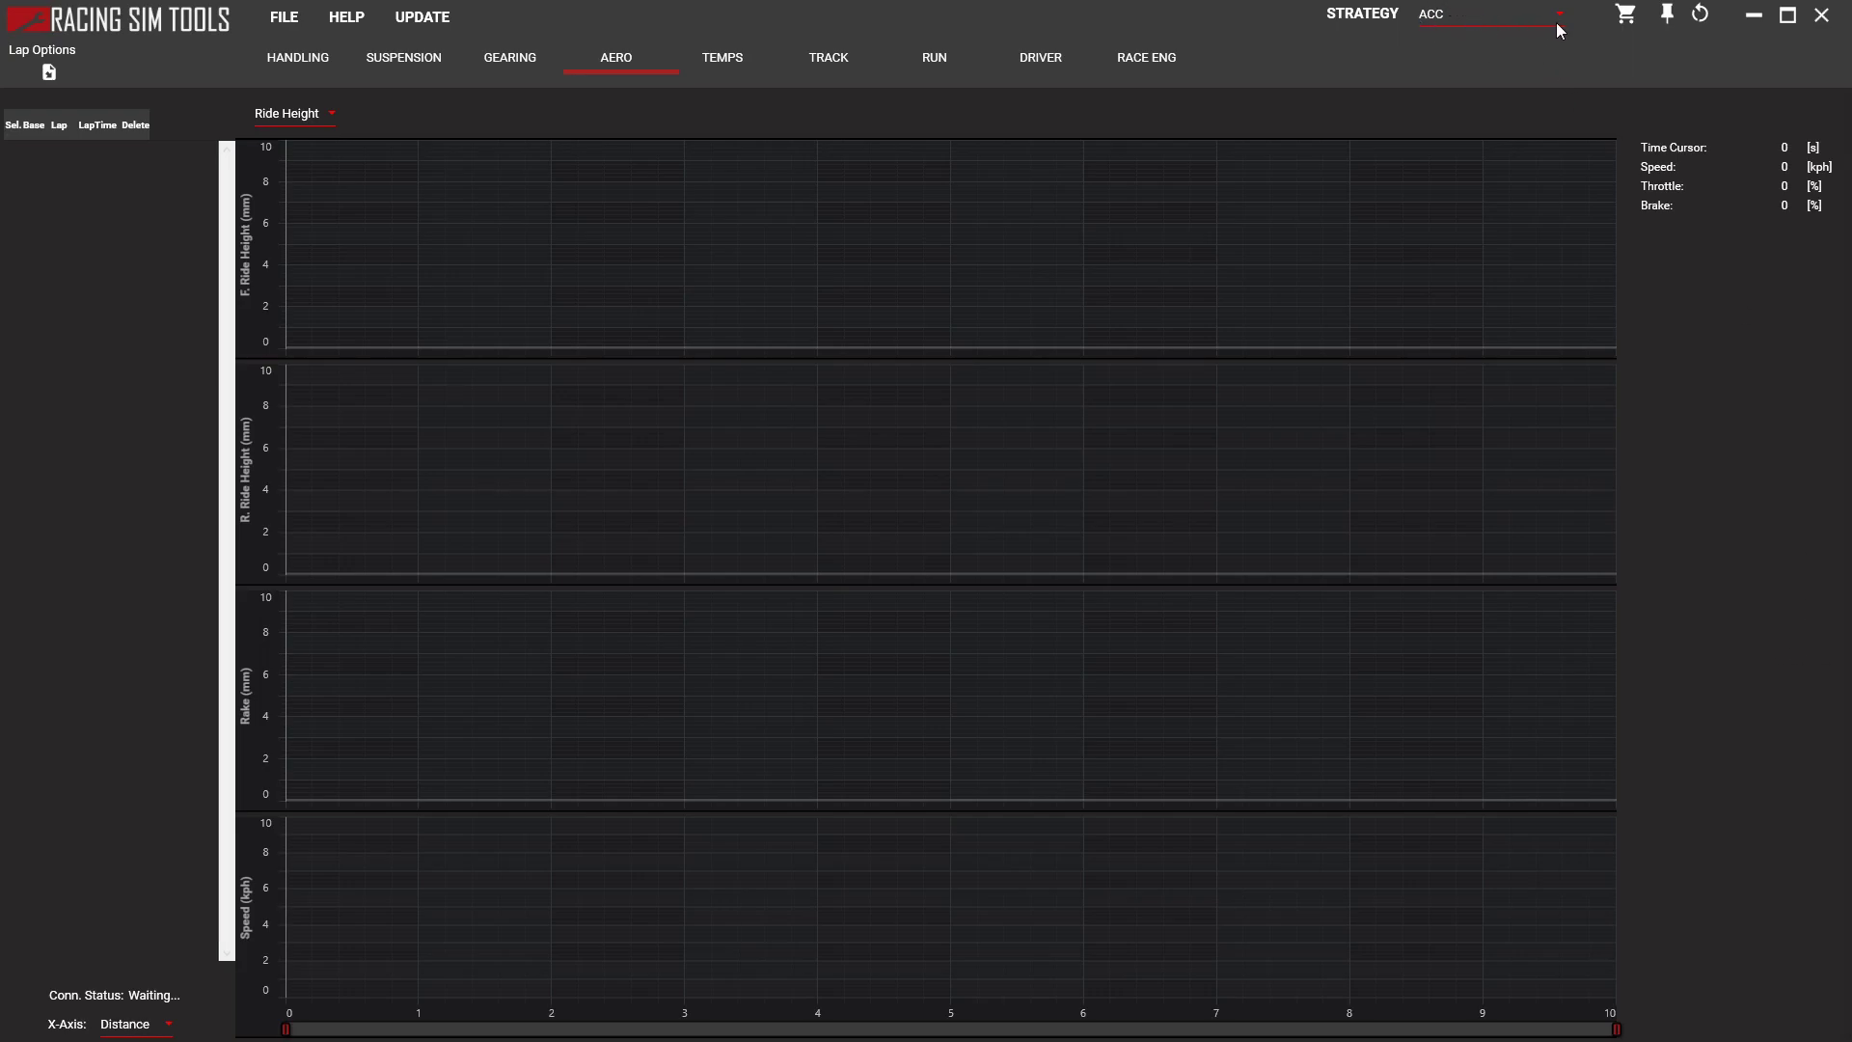
Open the car parameters for the next session
left_click(298, 28)
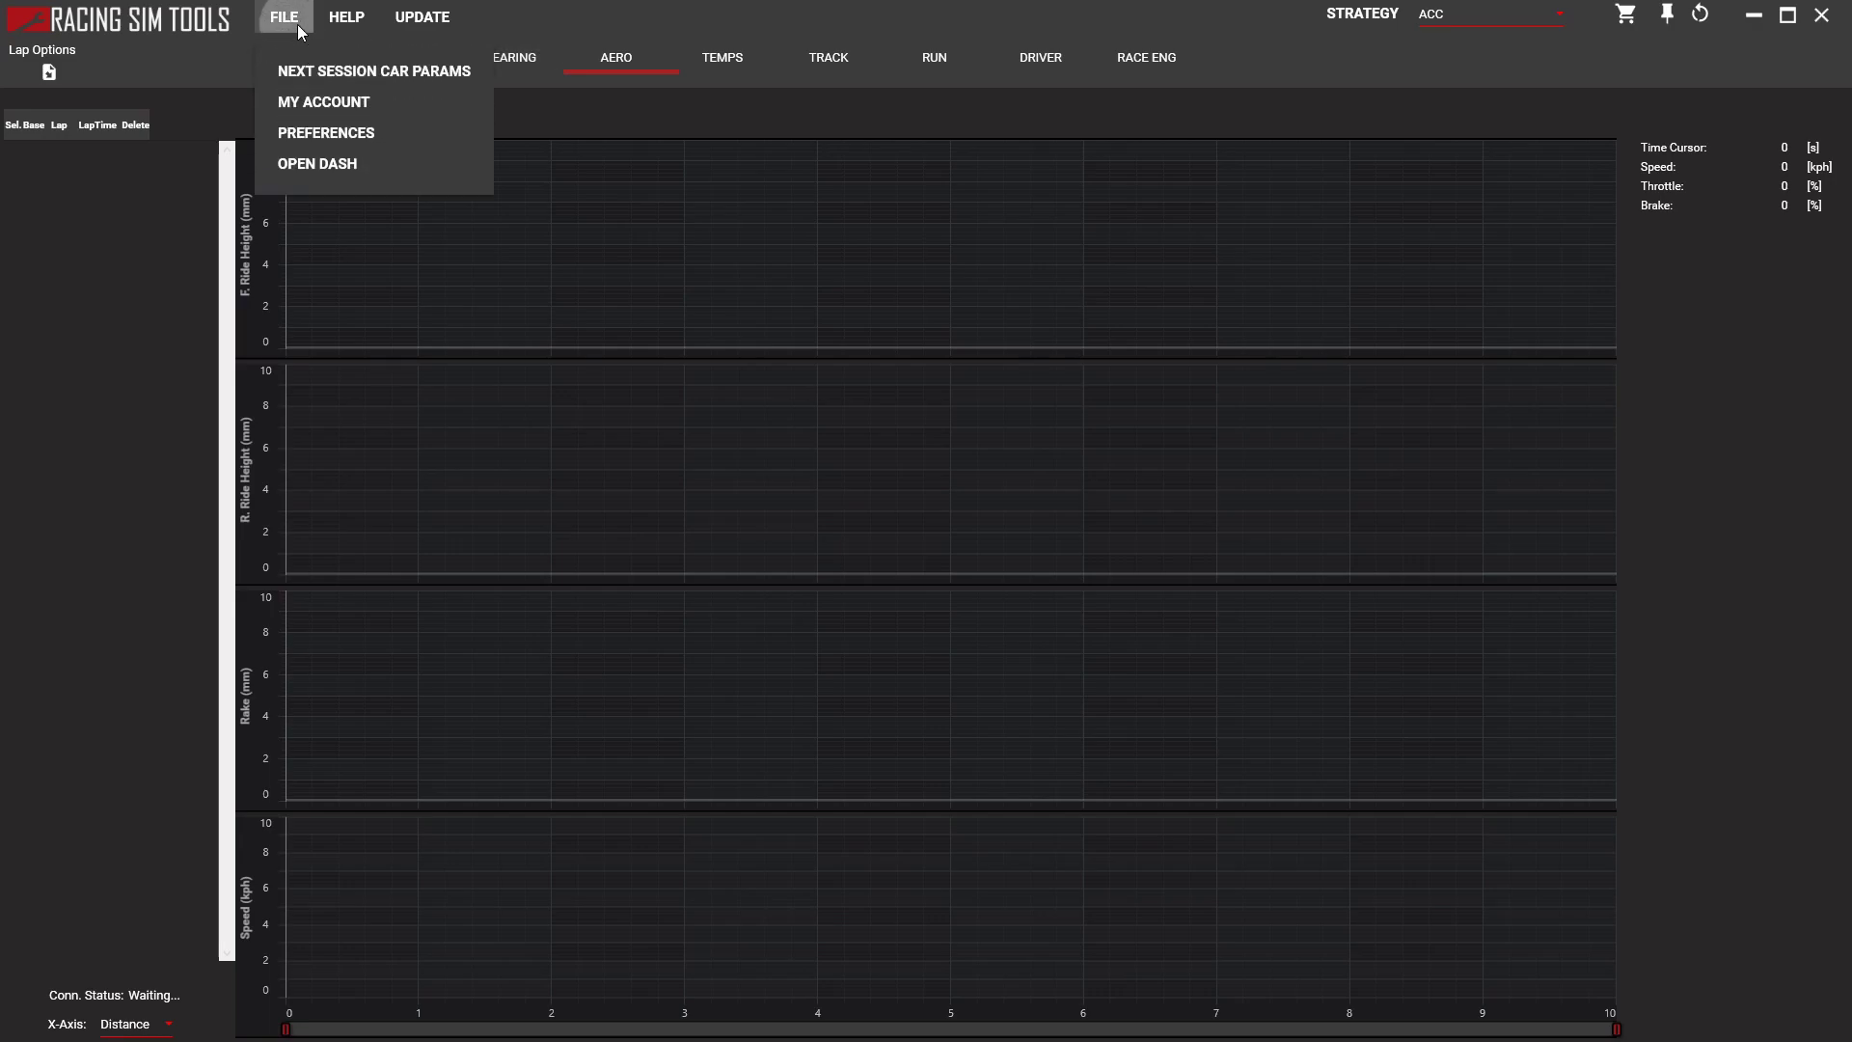
left_click(351, 73)
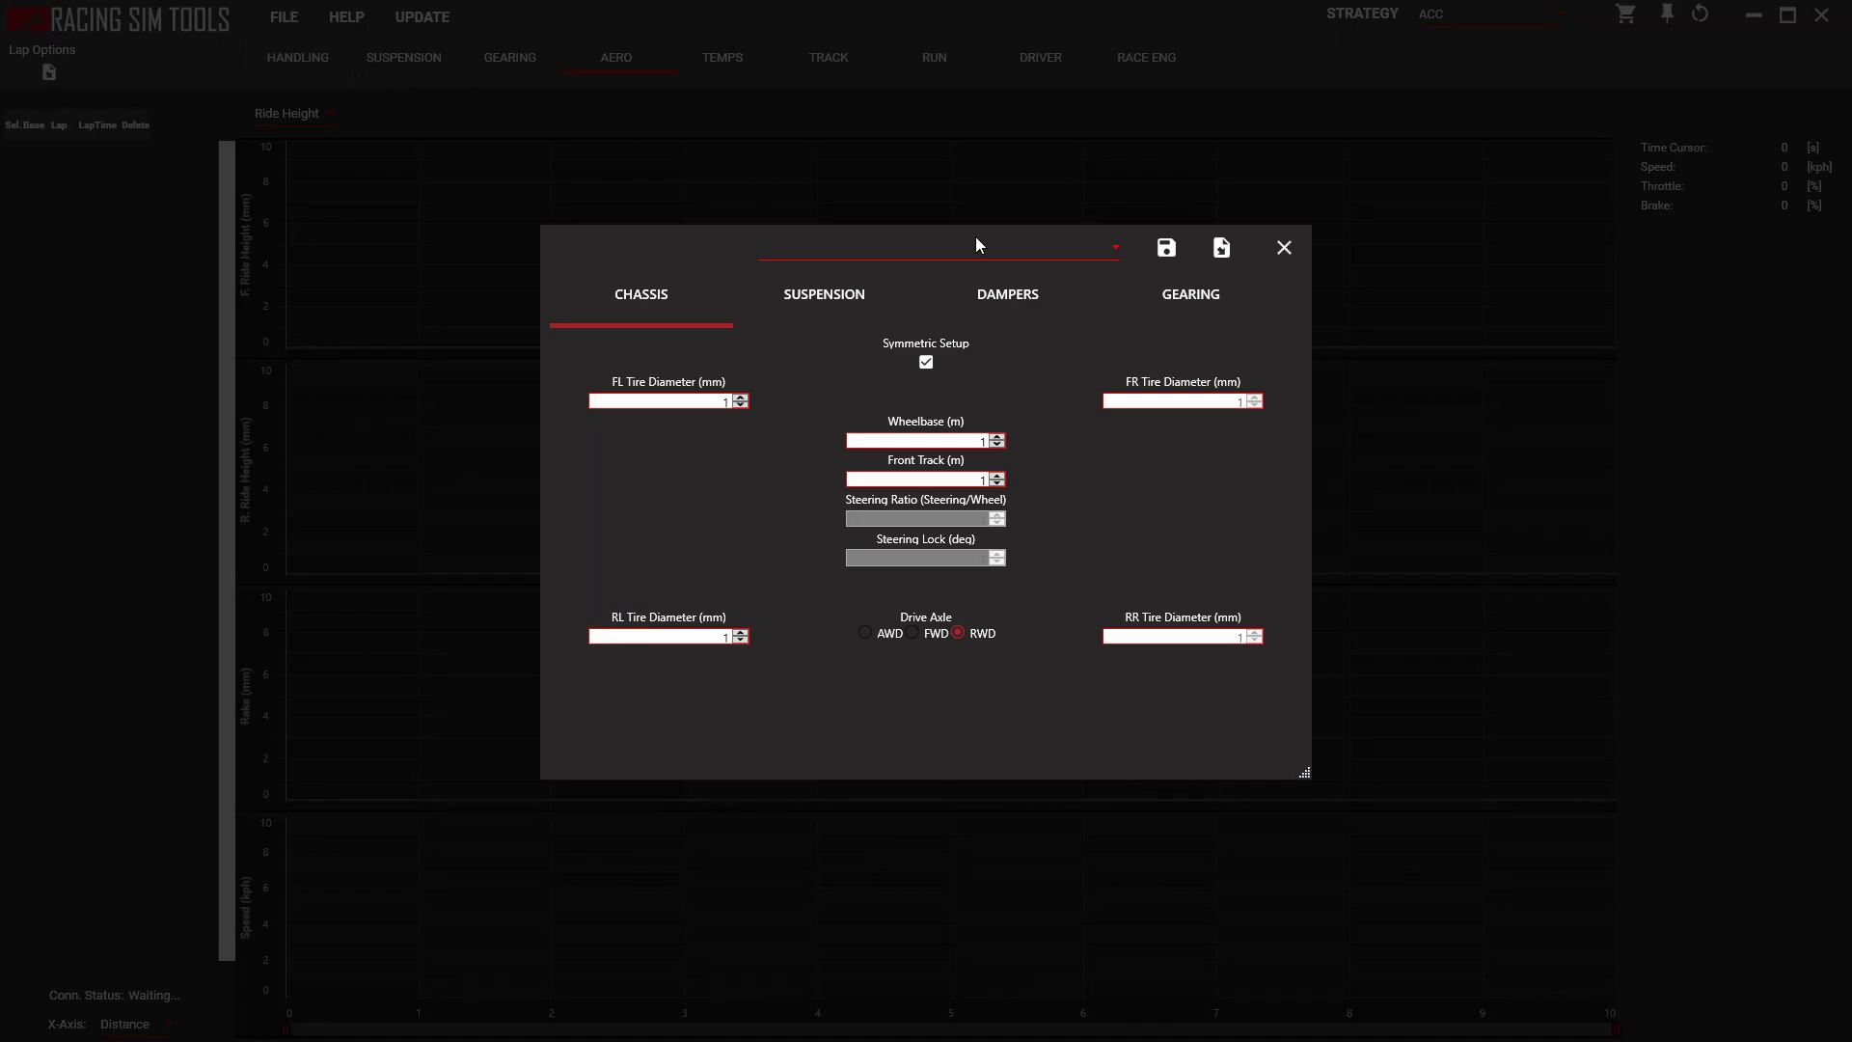
left_click(1109, 255)
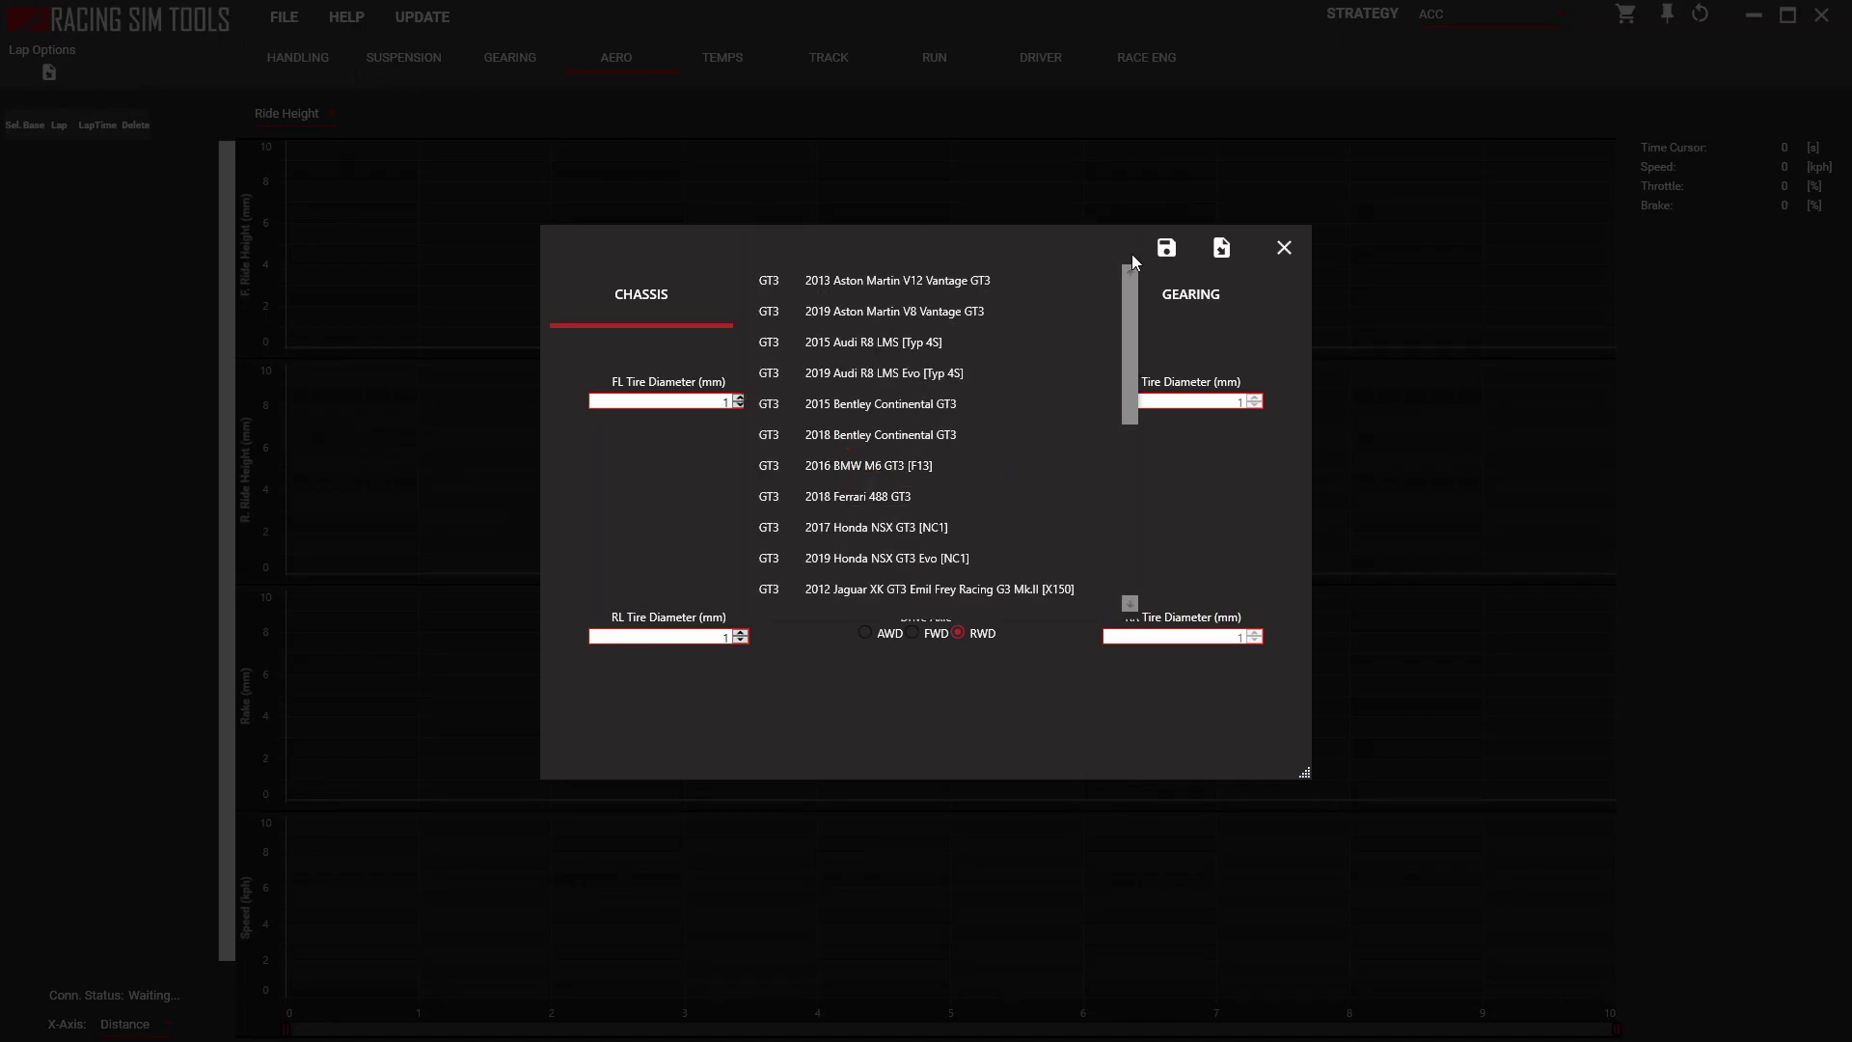
left_click(1221, 248)
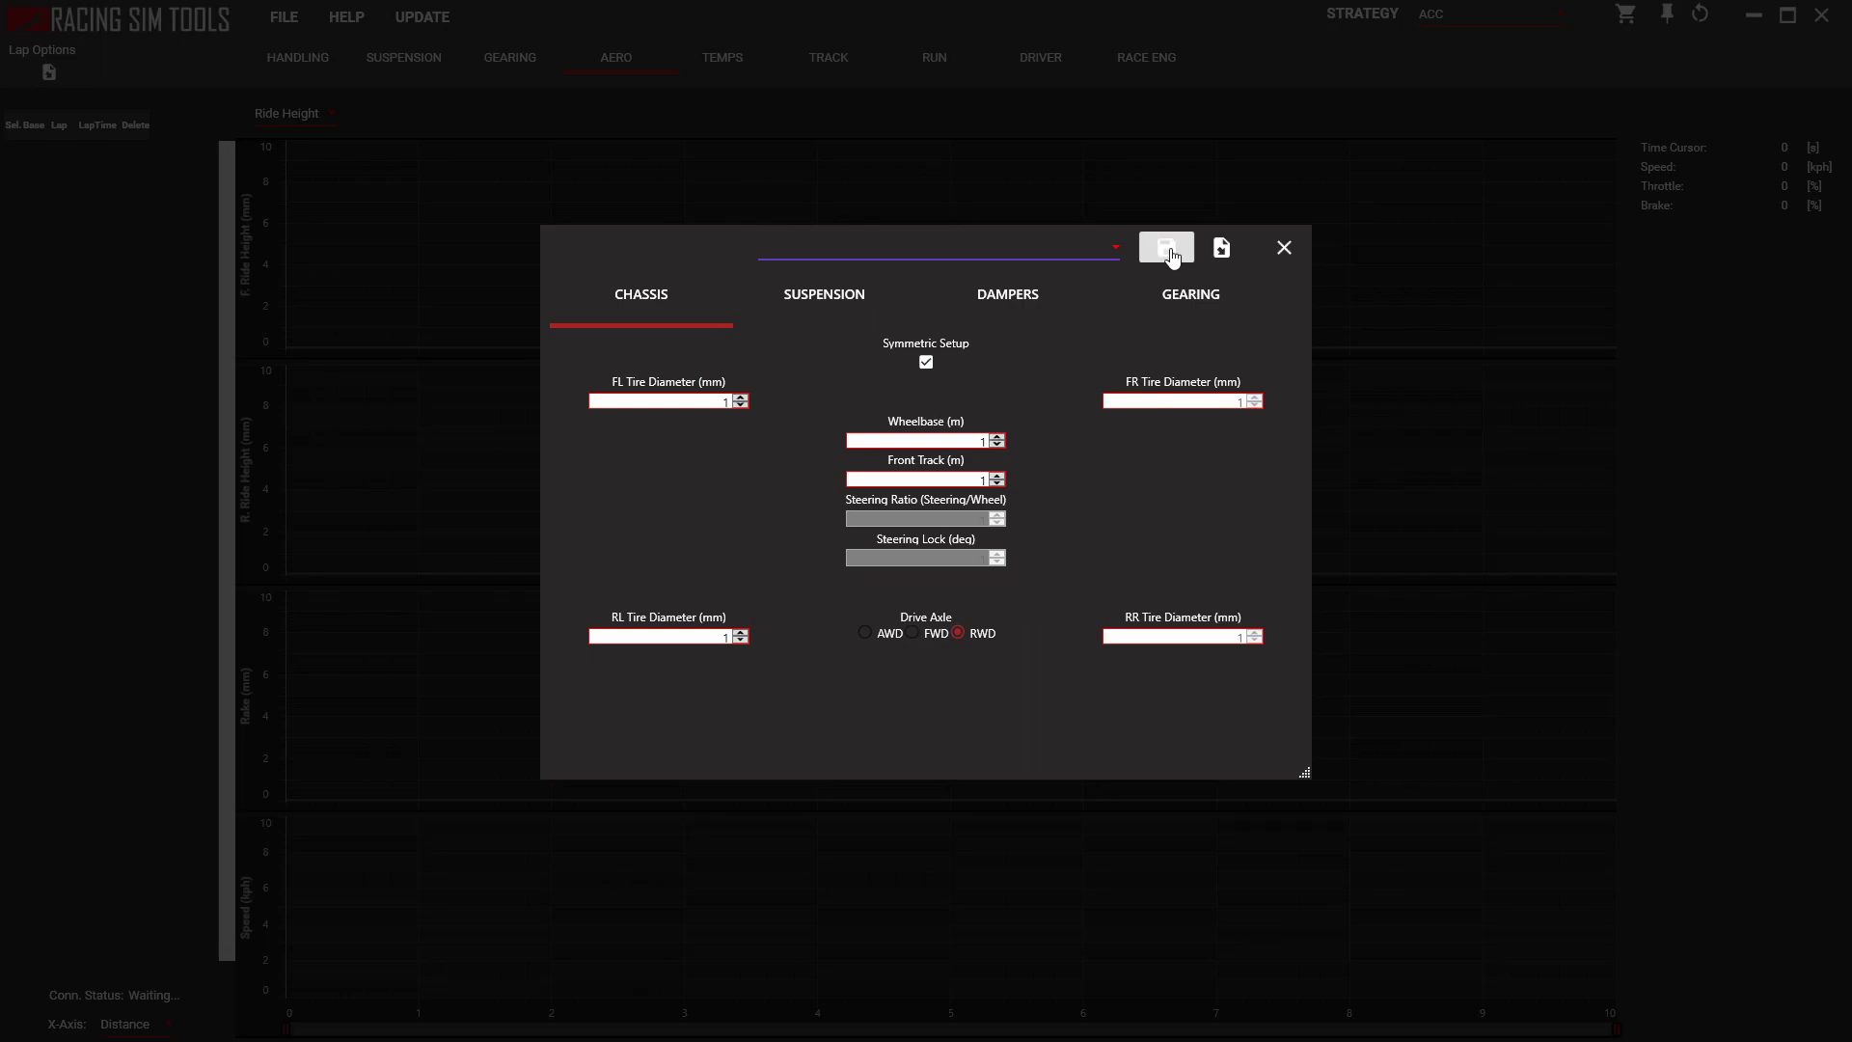
left_click(1221, 248)
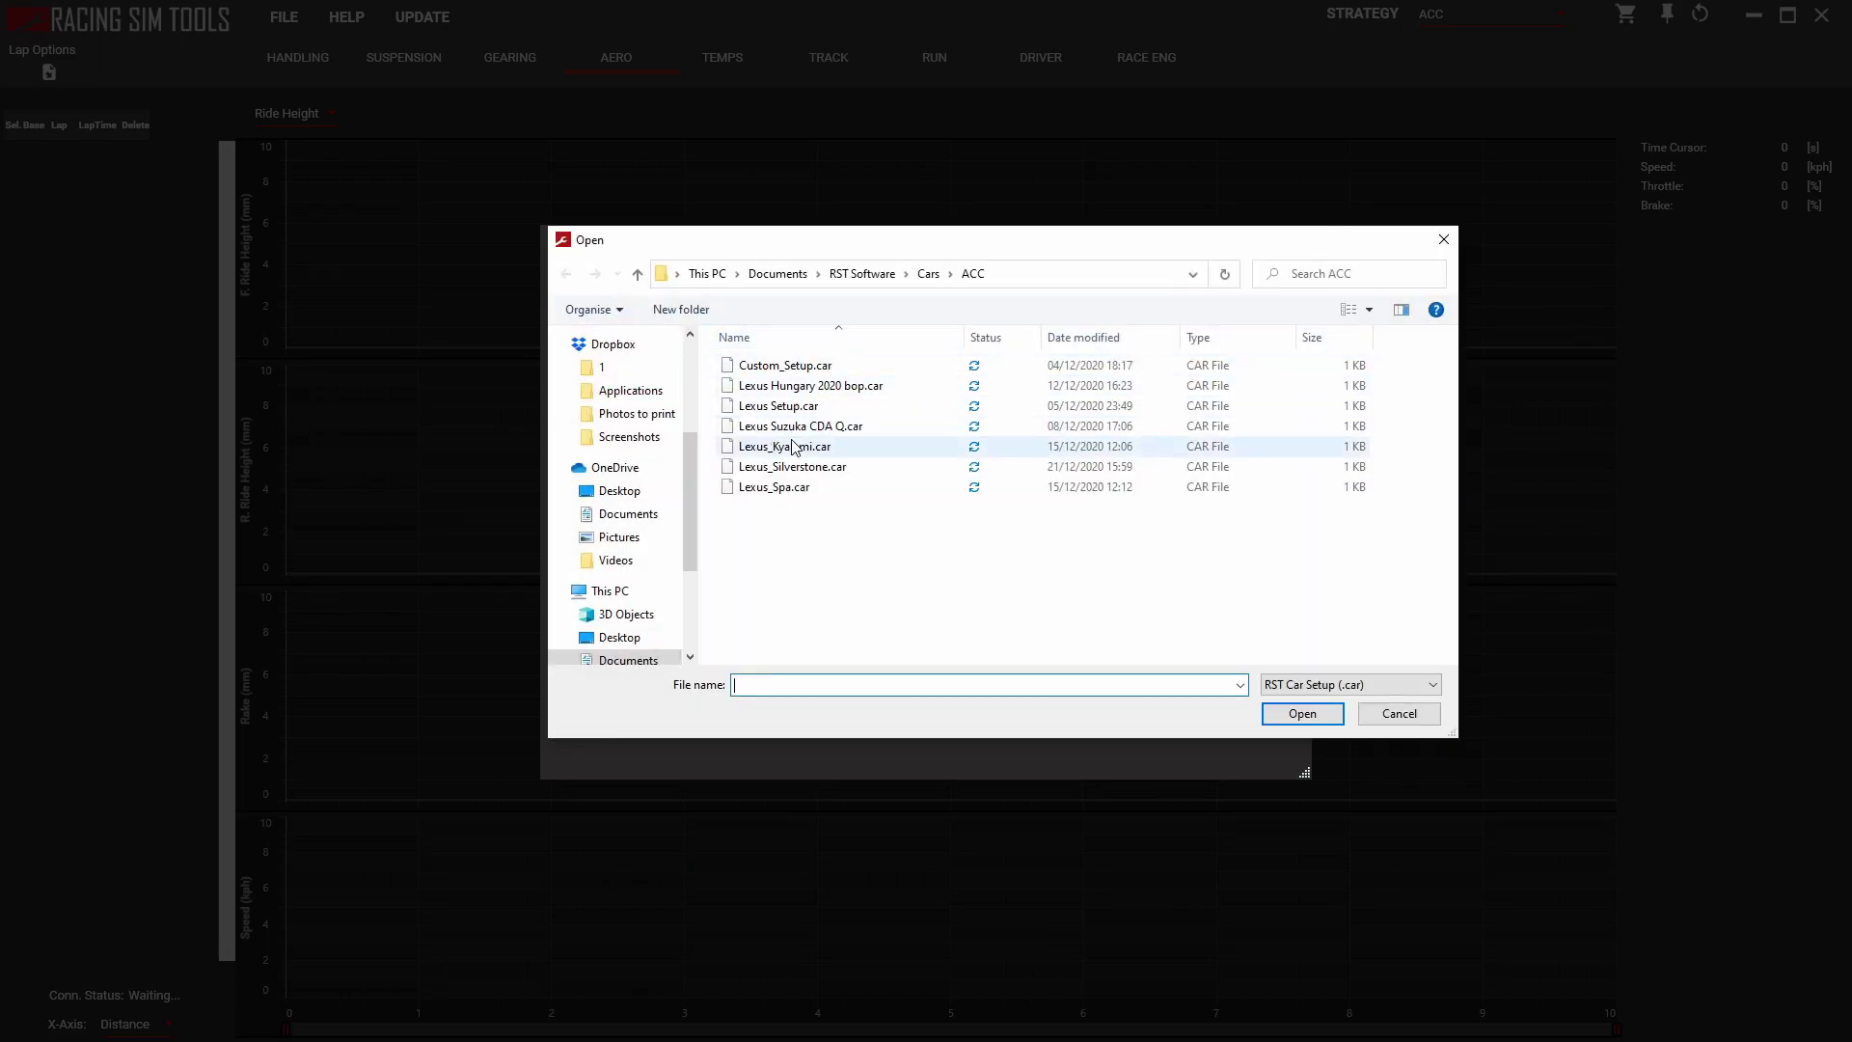
left_click(1385, 718)
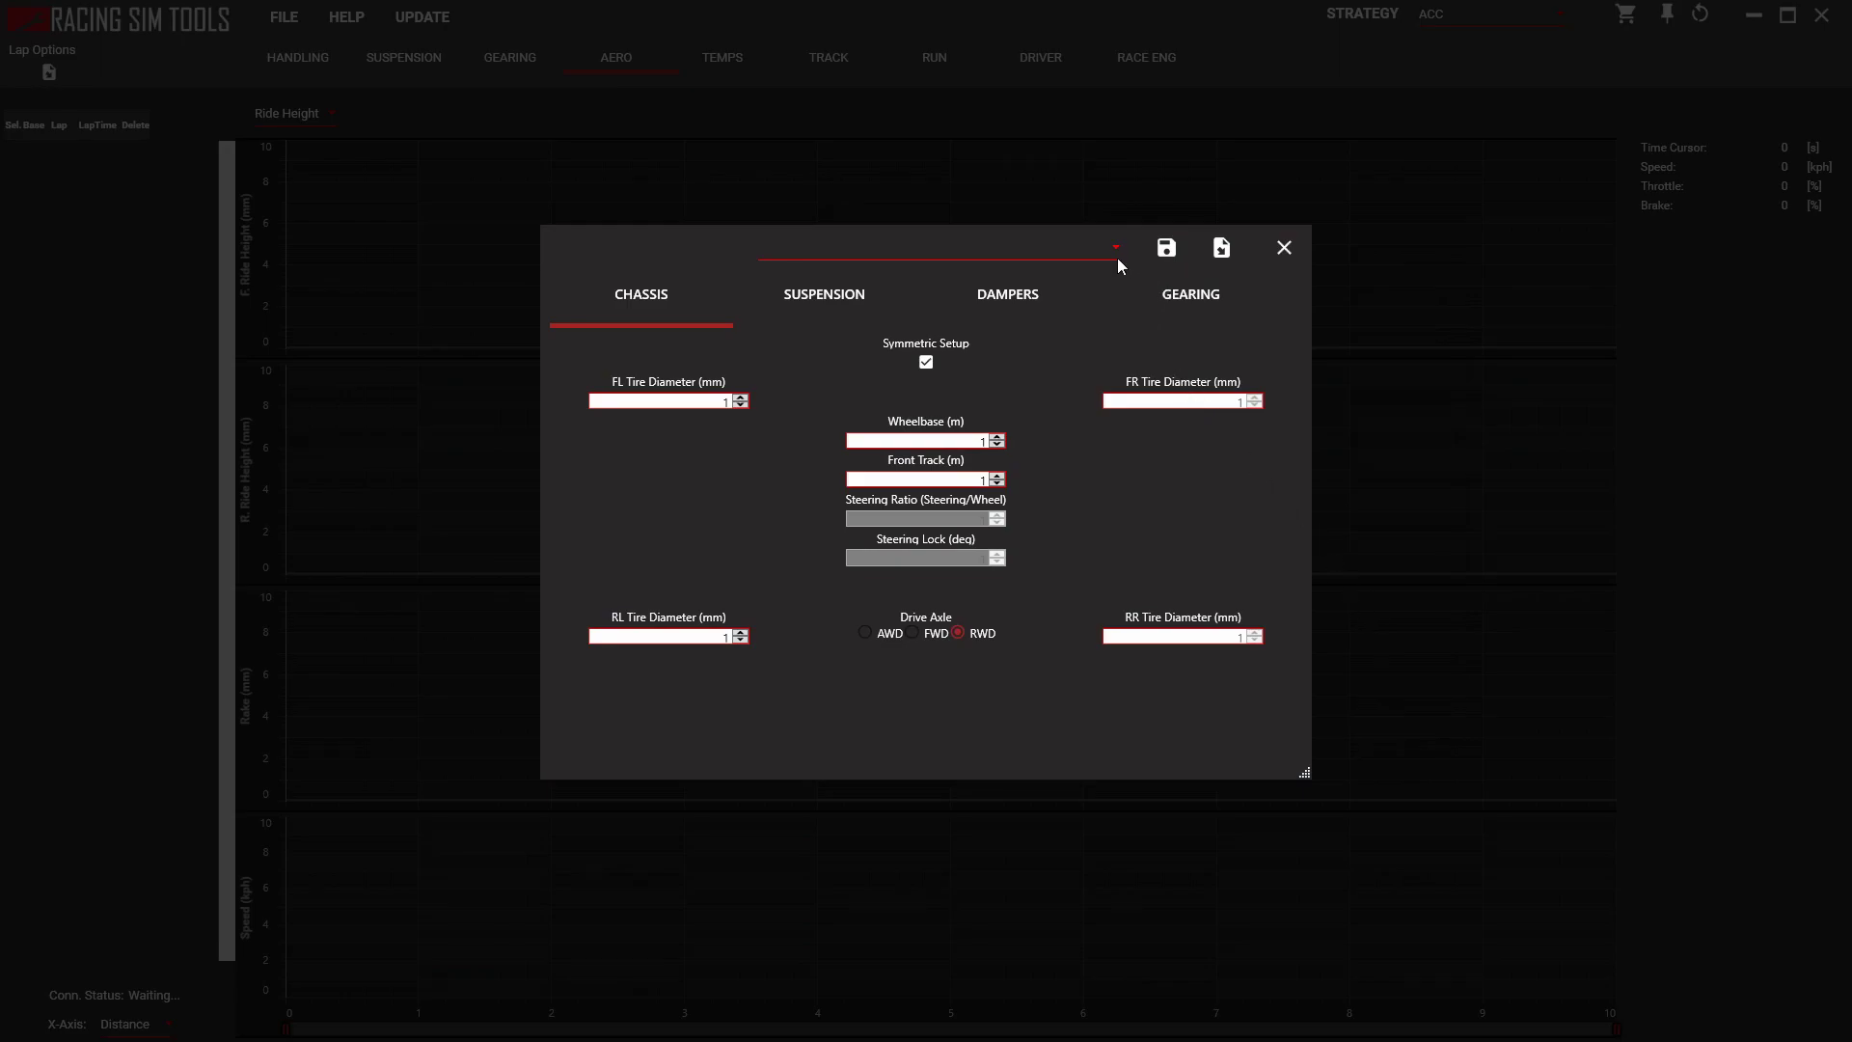
Choose the 2019 McLaren 720S GT3 as the car for the next session
left_click(1117, 258)
scroll(1057, 378, "down", 2)
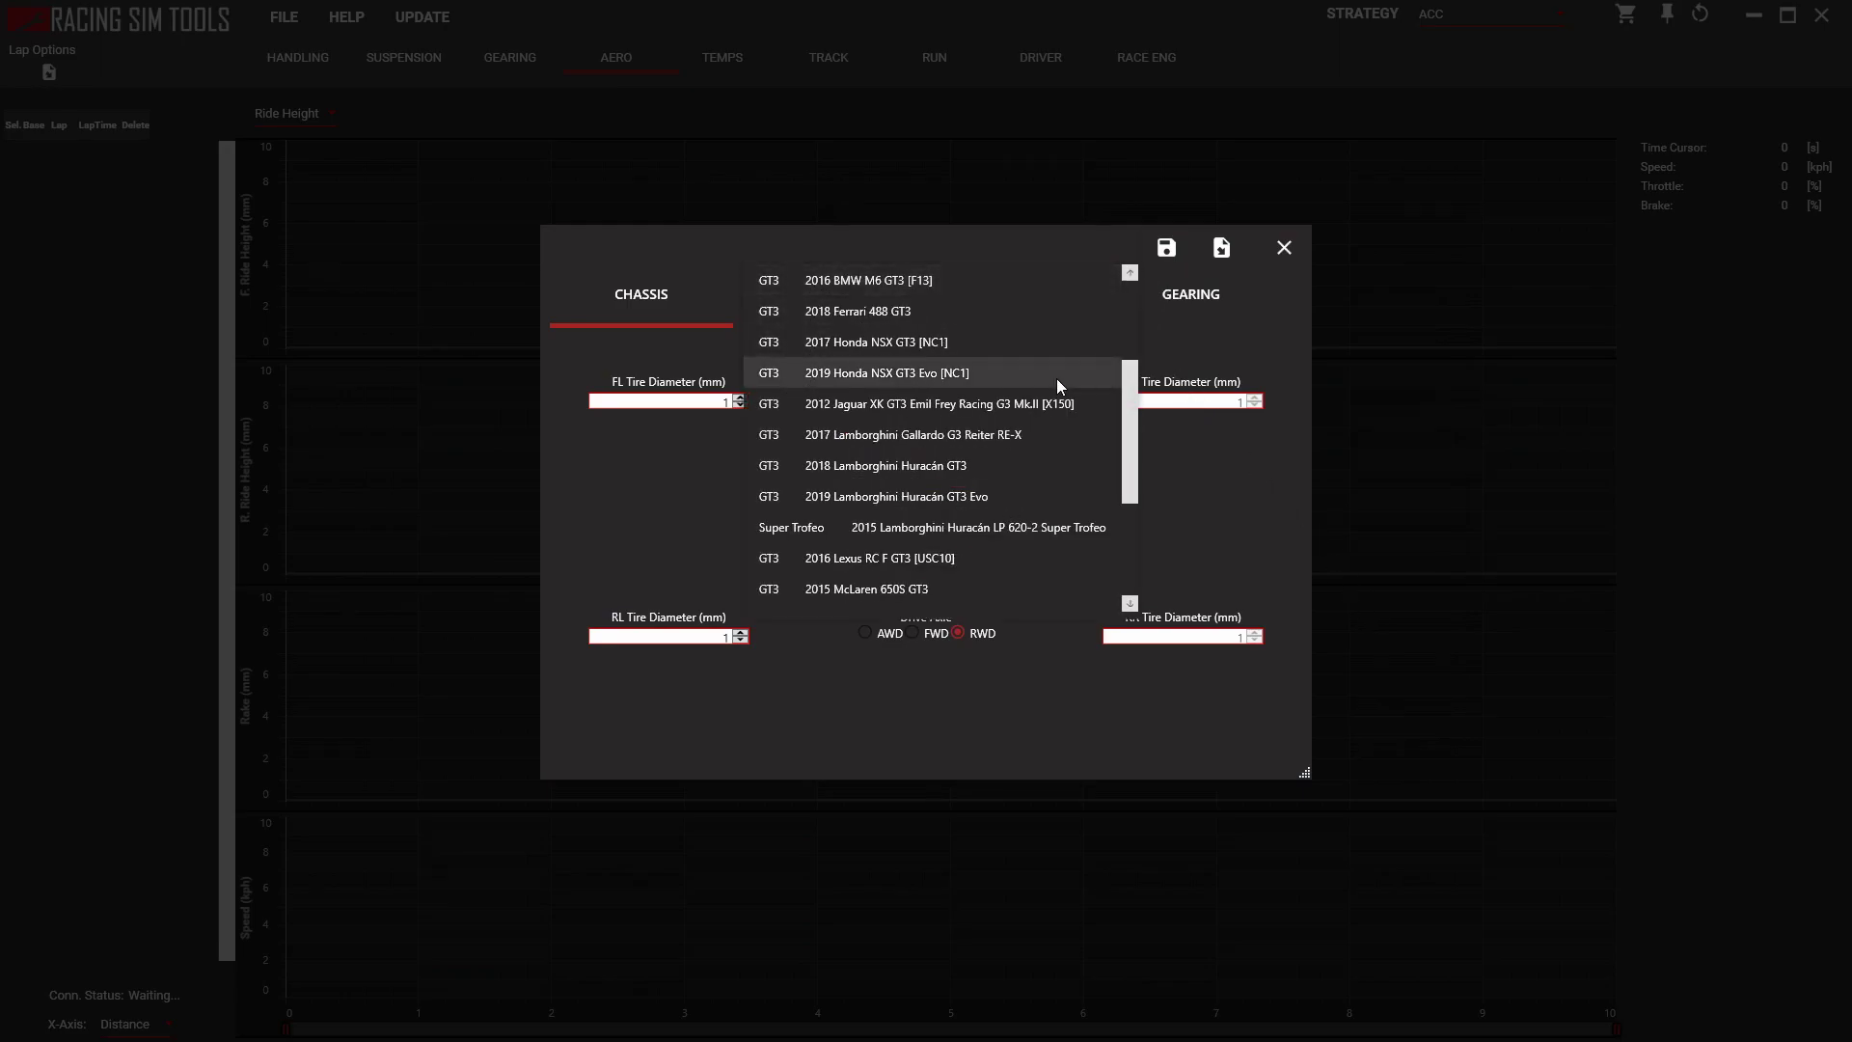
scroll(1126, 436, "up", 1)
left_click_drag(1131, 427, 1156, 528)
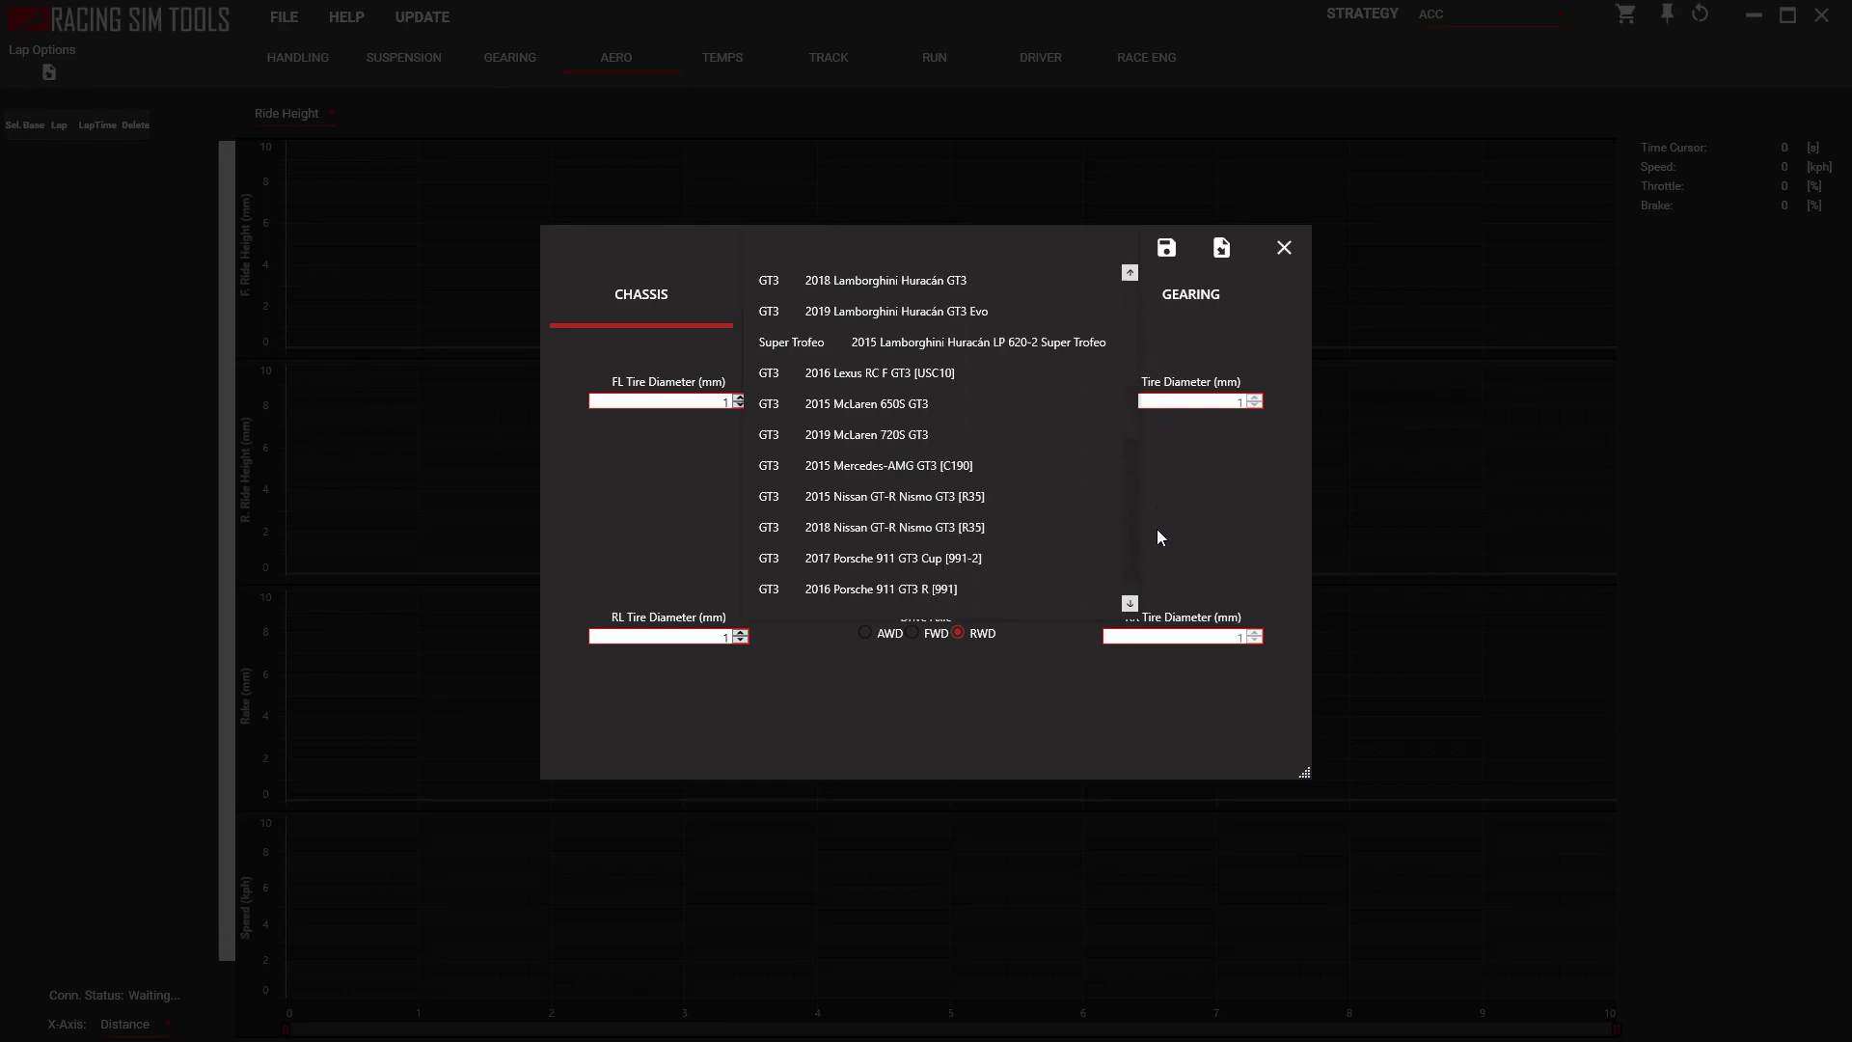
left_click(974, 442)
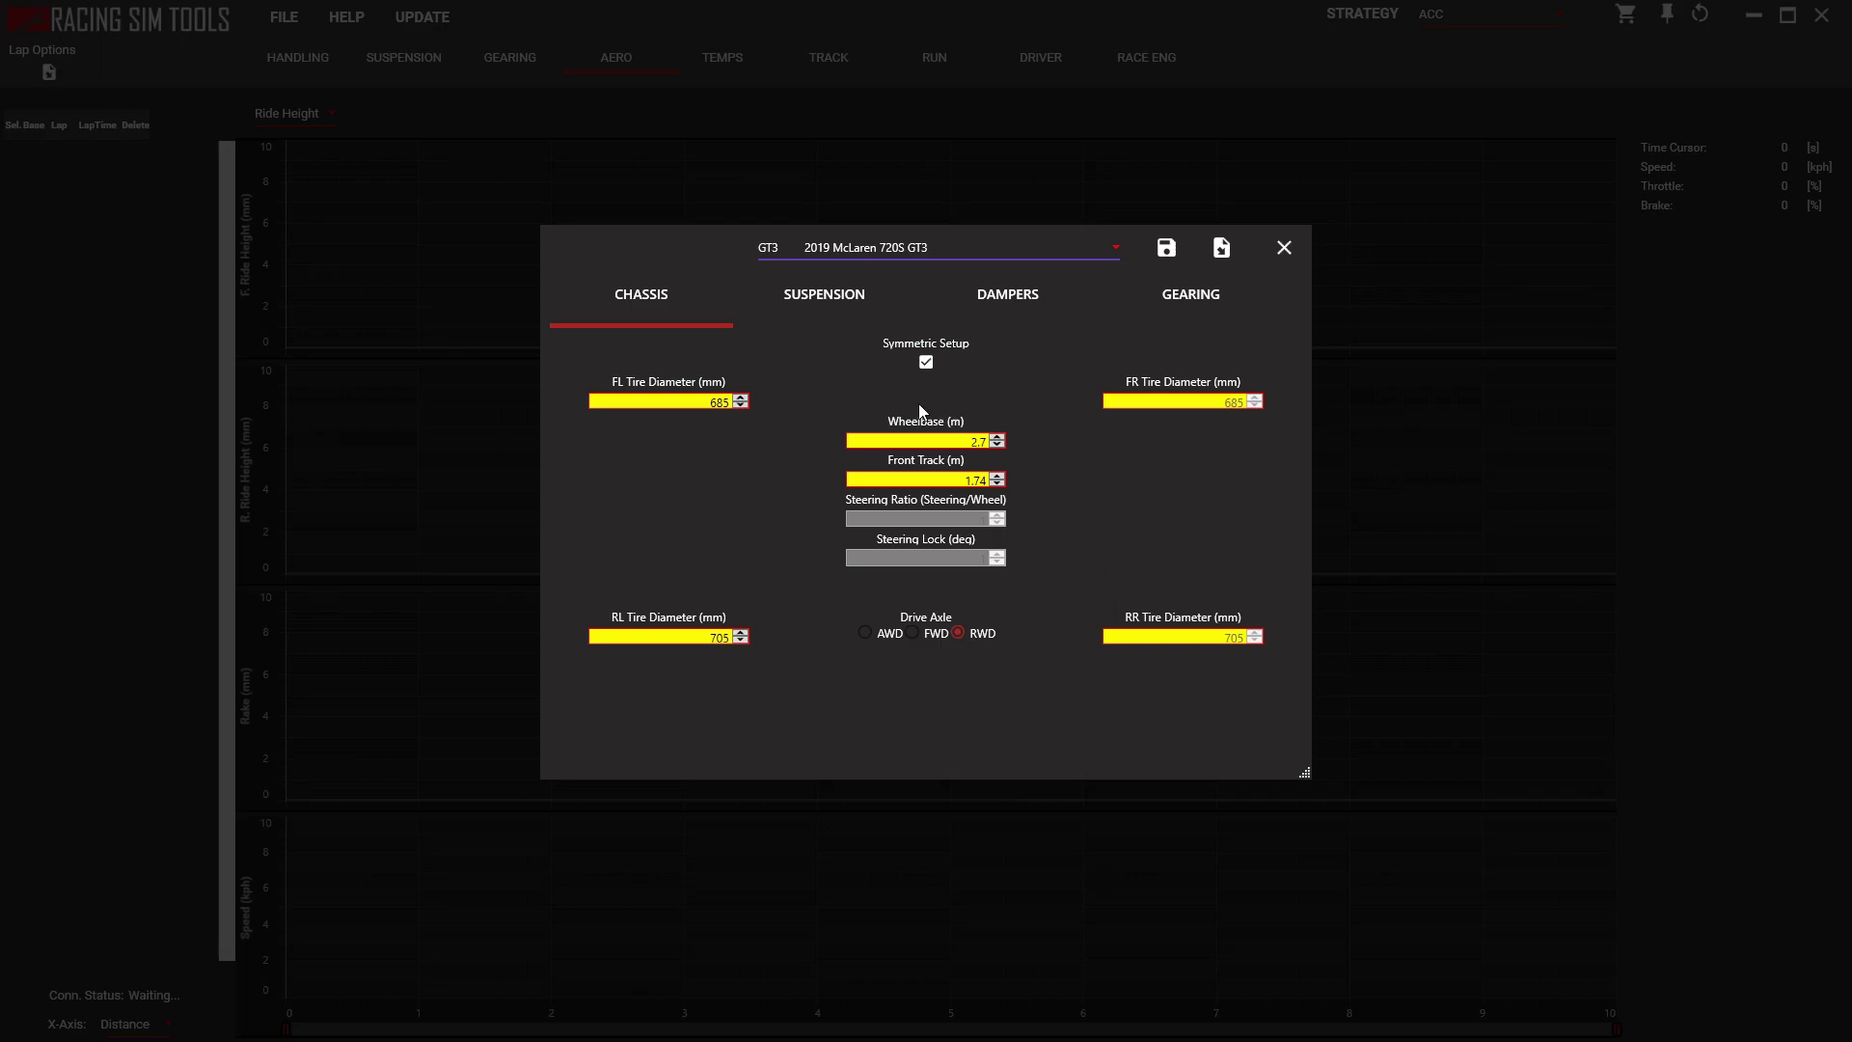
Review the suspension, gearing and damper parameters of the chosen car, ending on suspension
left_click(838, 307)
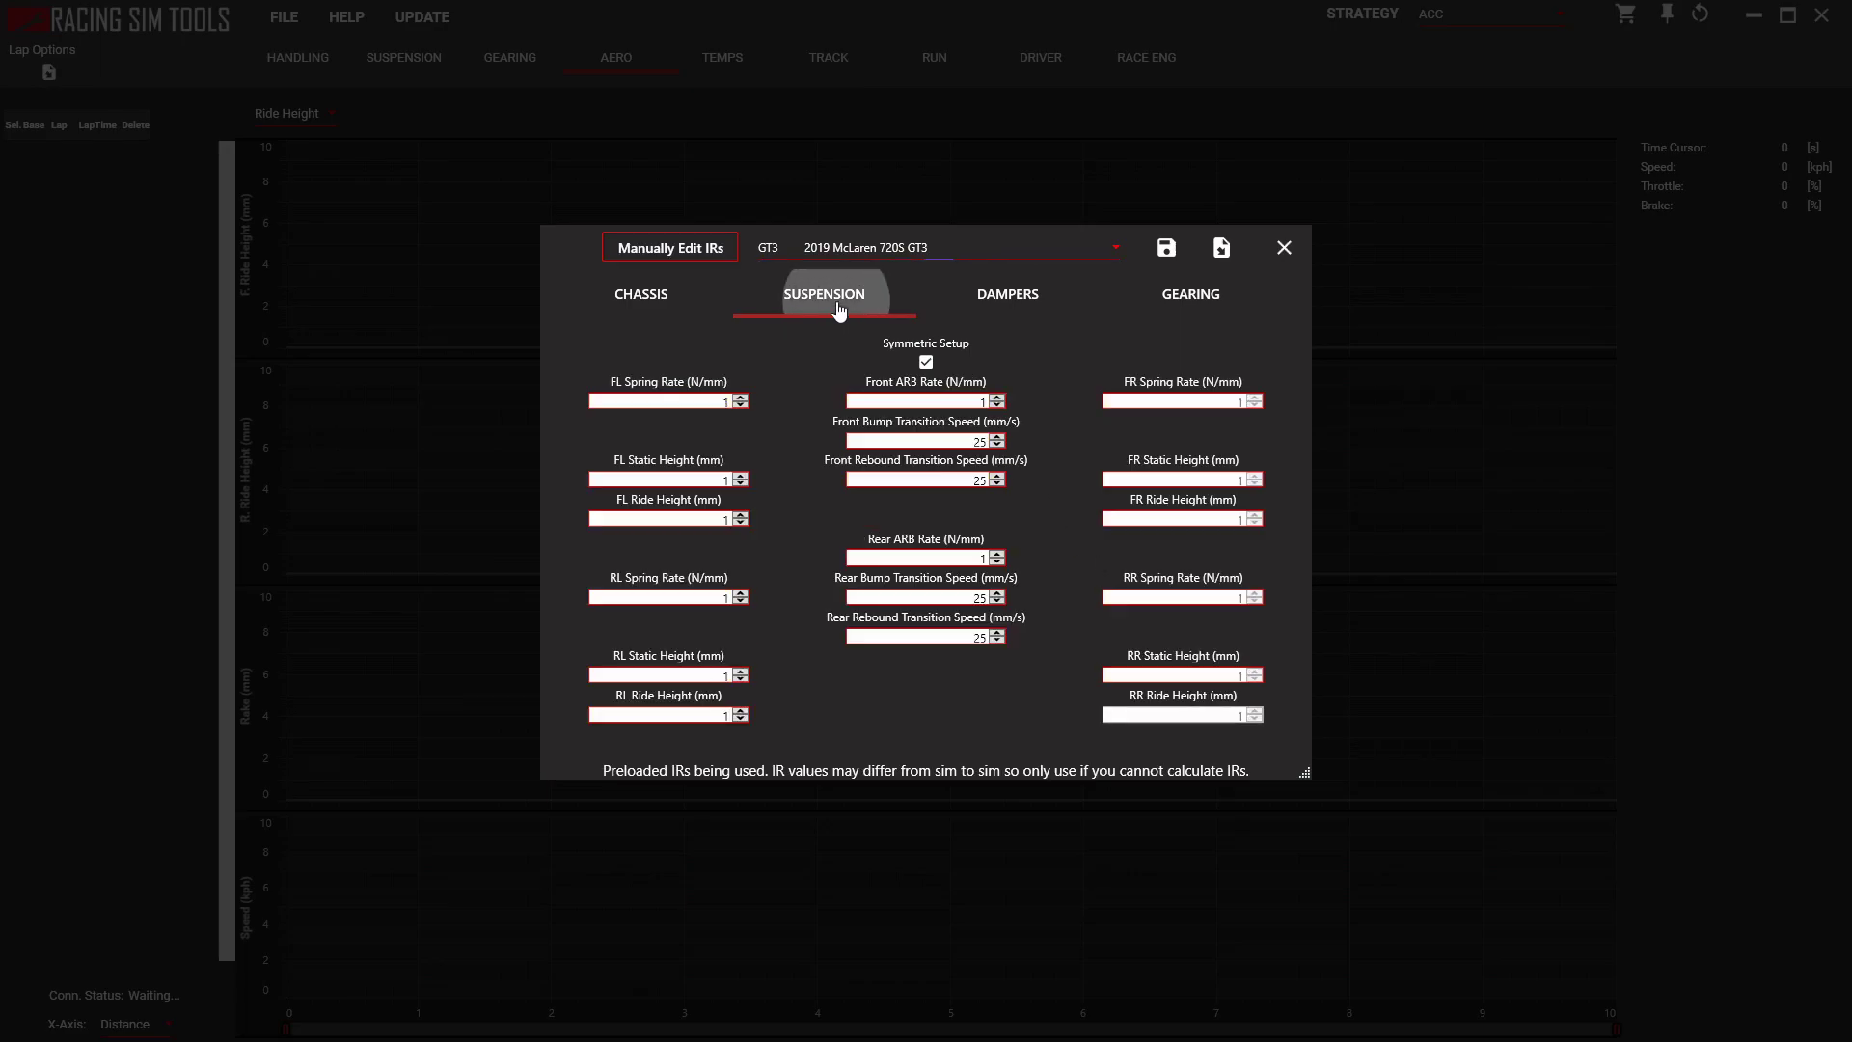
left_click(960, 307)
left_click(1201, 318)
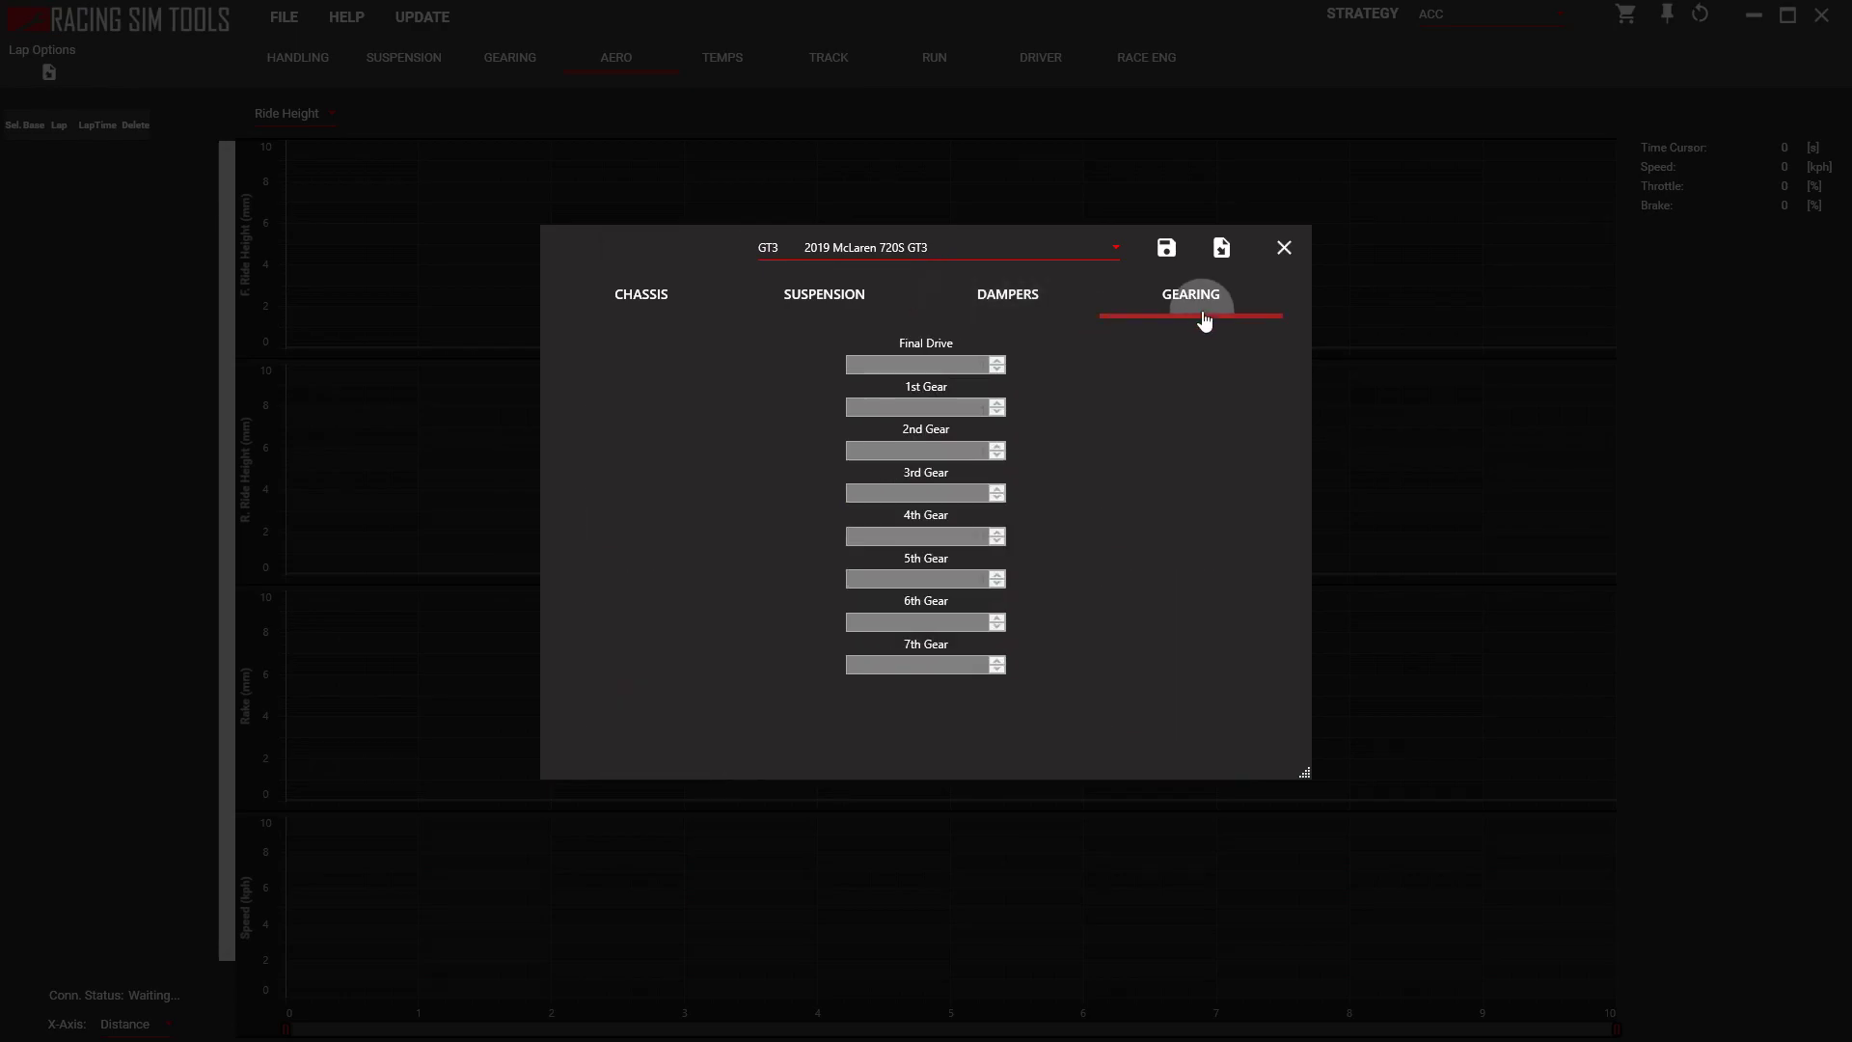
left_click(1040, 301)
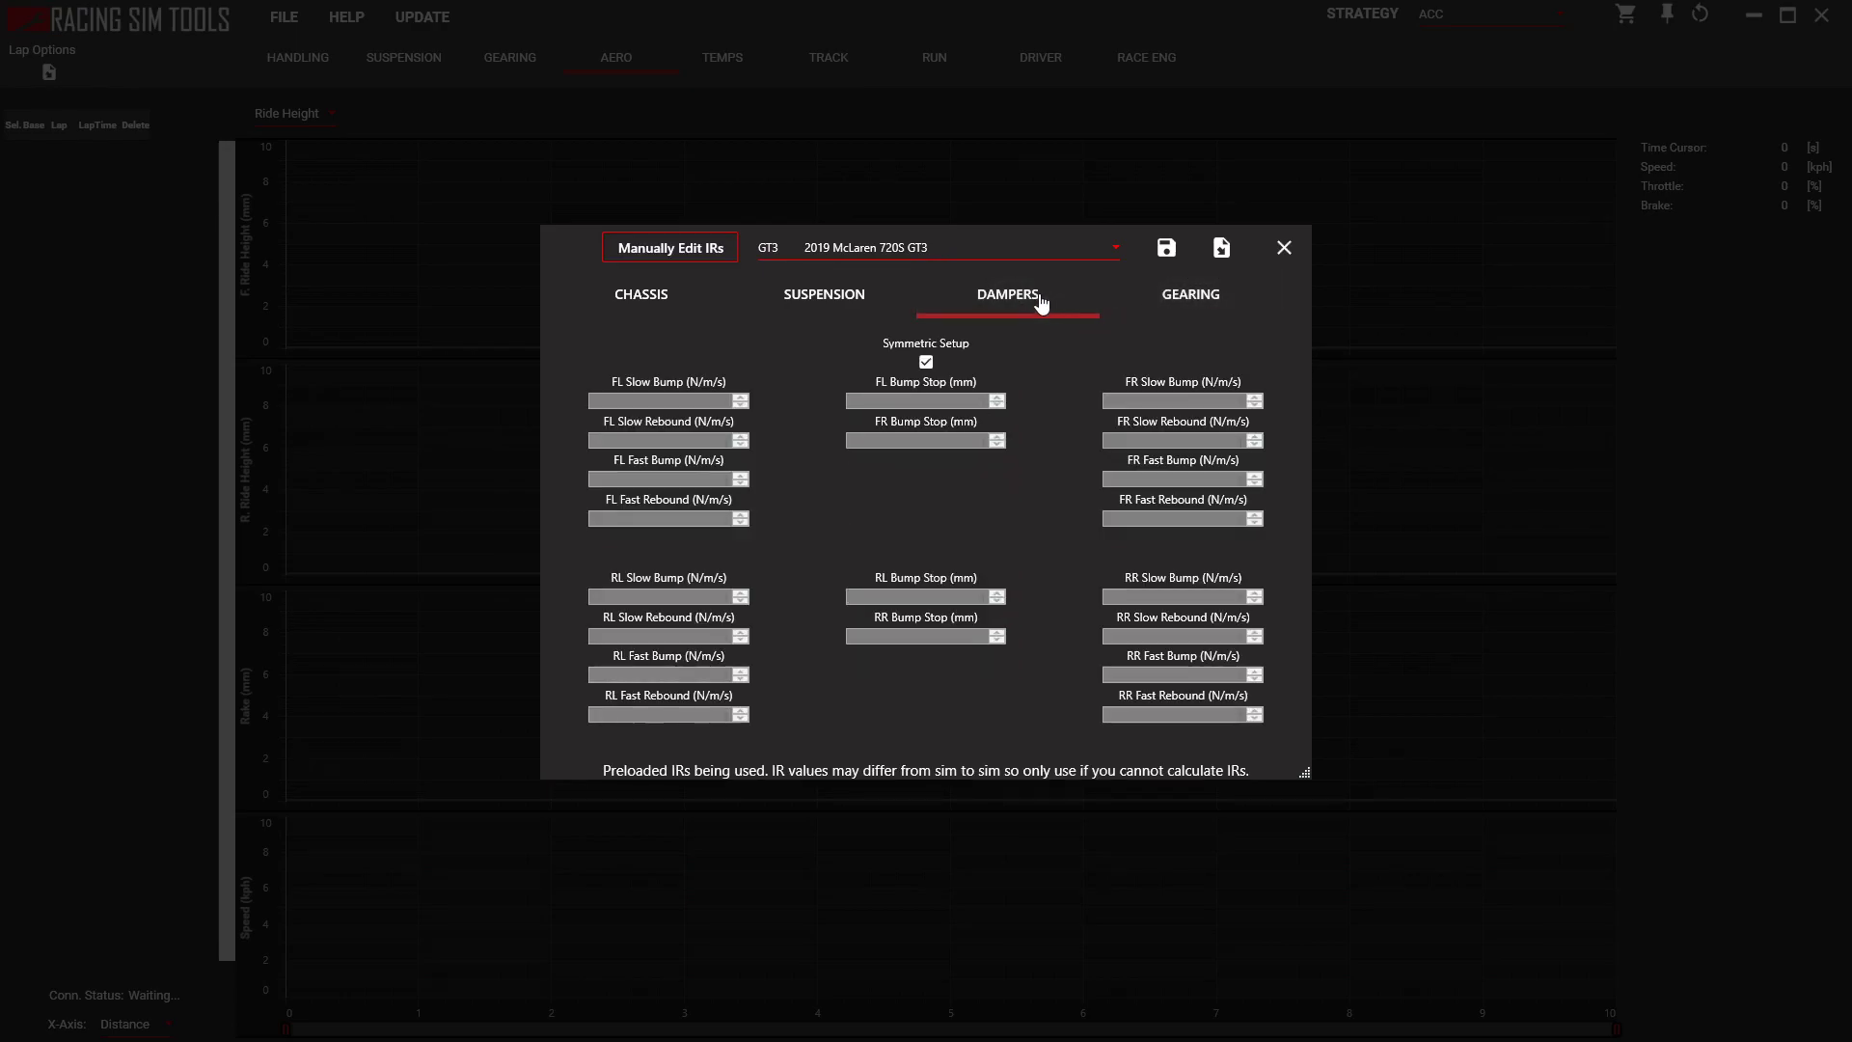
left_click(853, 307)
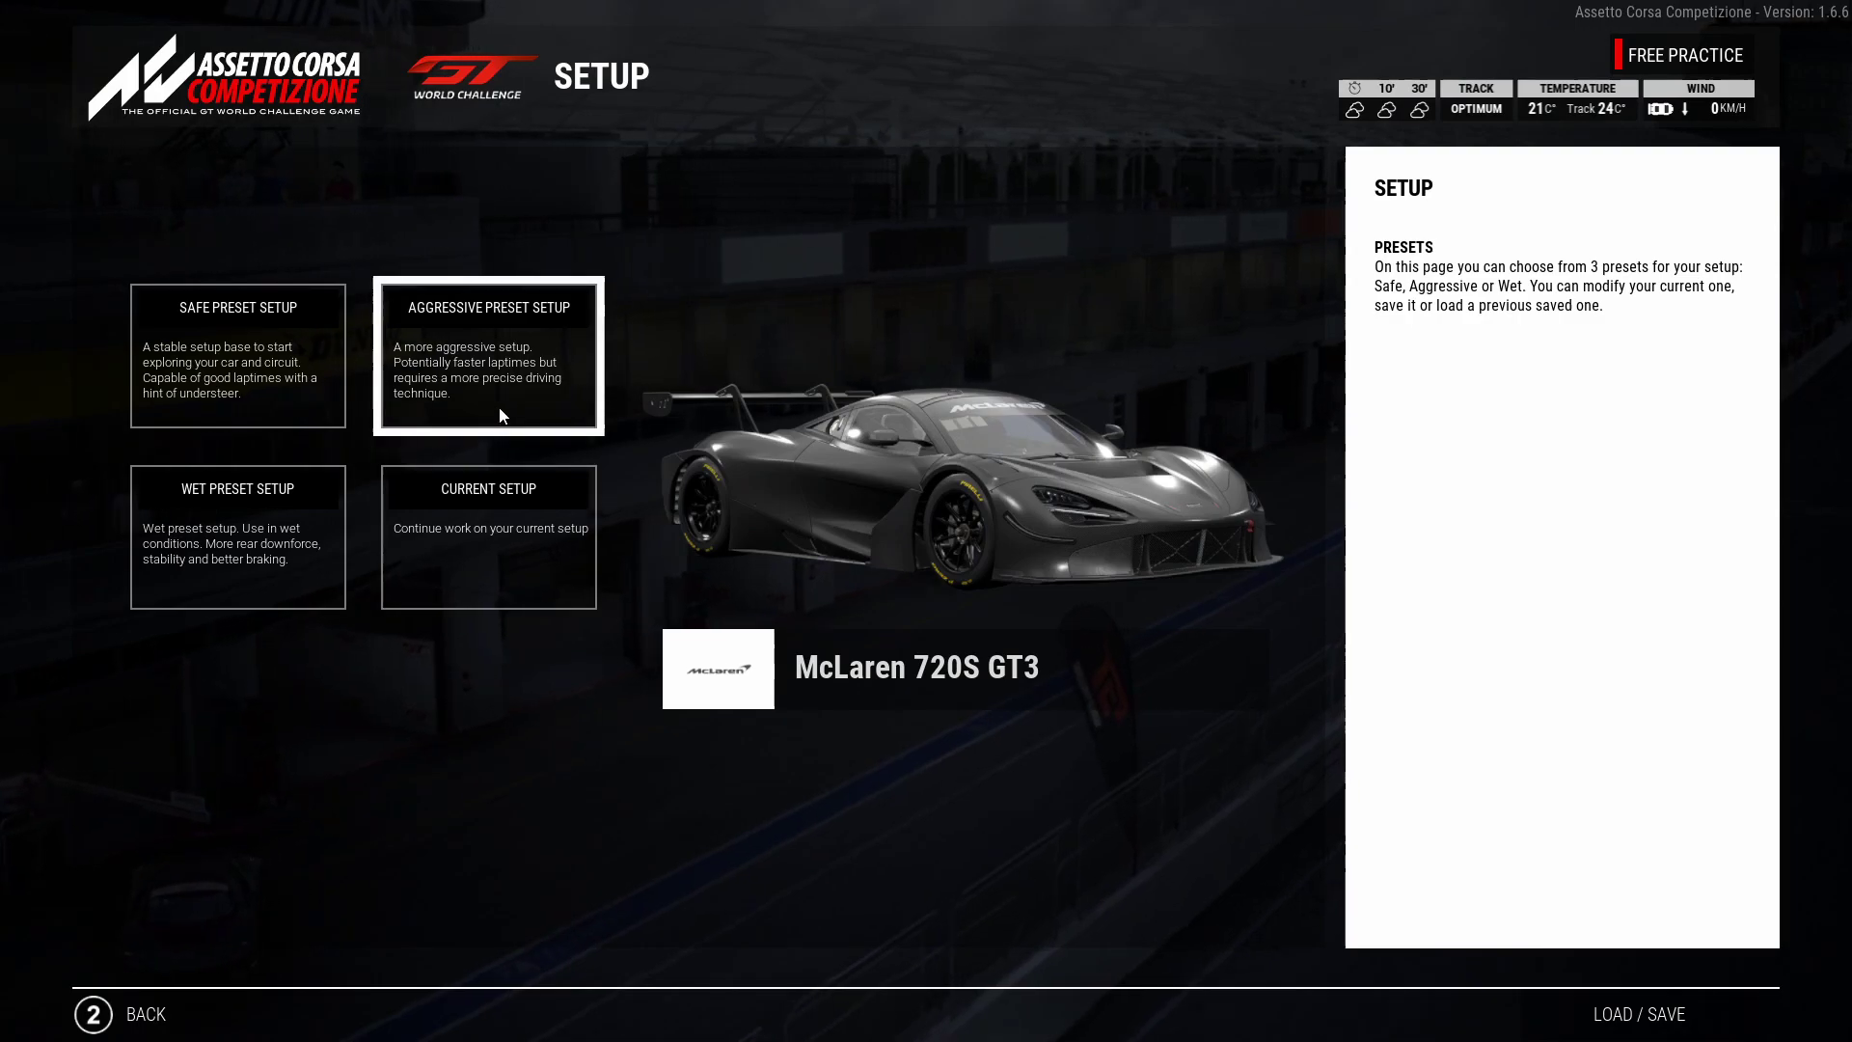
In Assetto Corsa Competizione, load the aggressive preset setup and show its mechanical grip settings
left_click(500, 415)
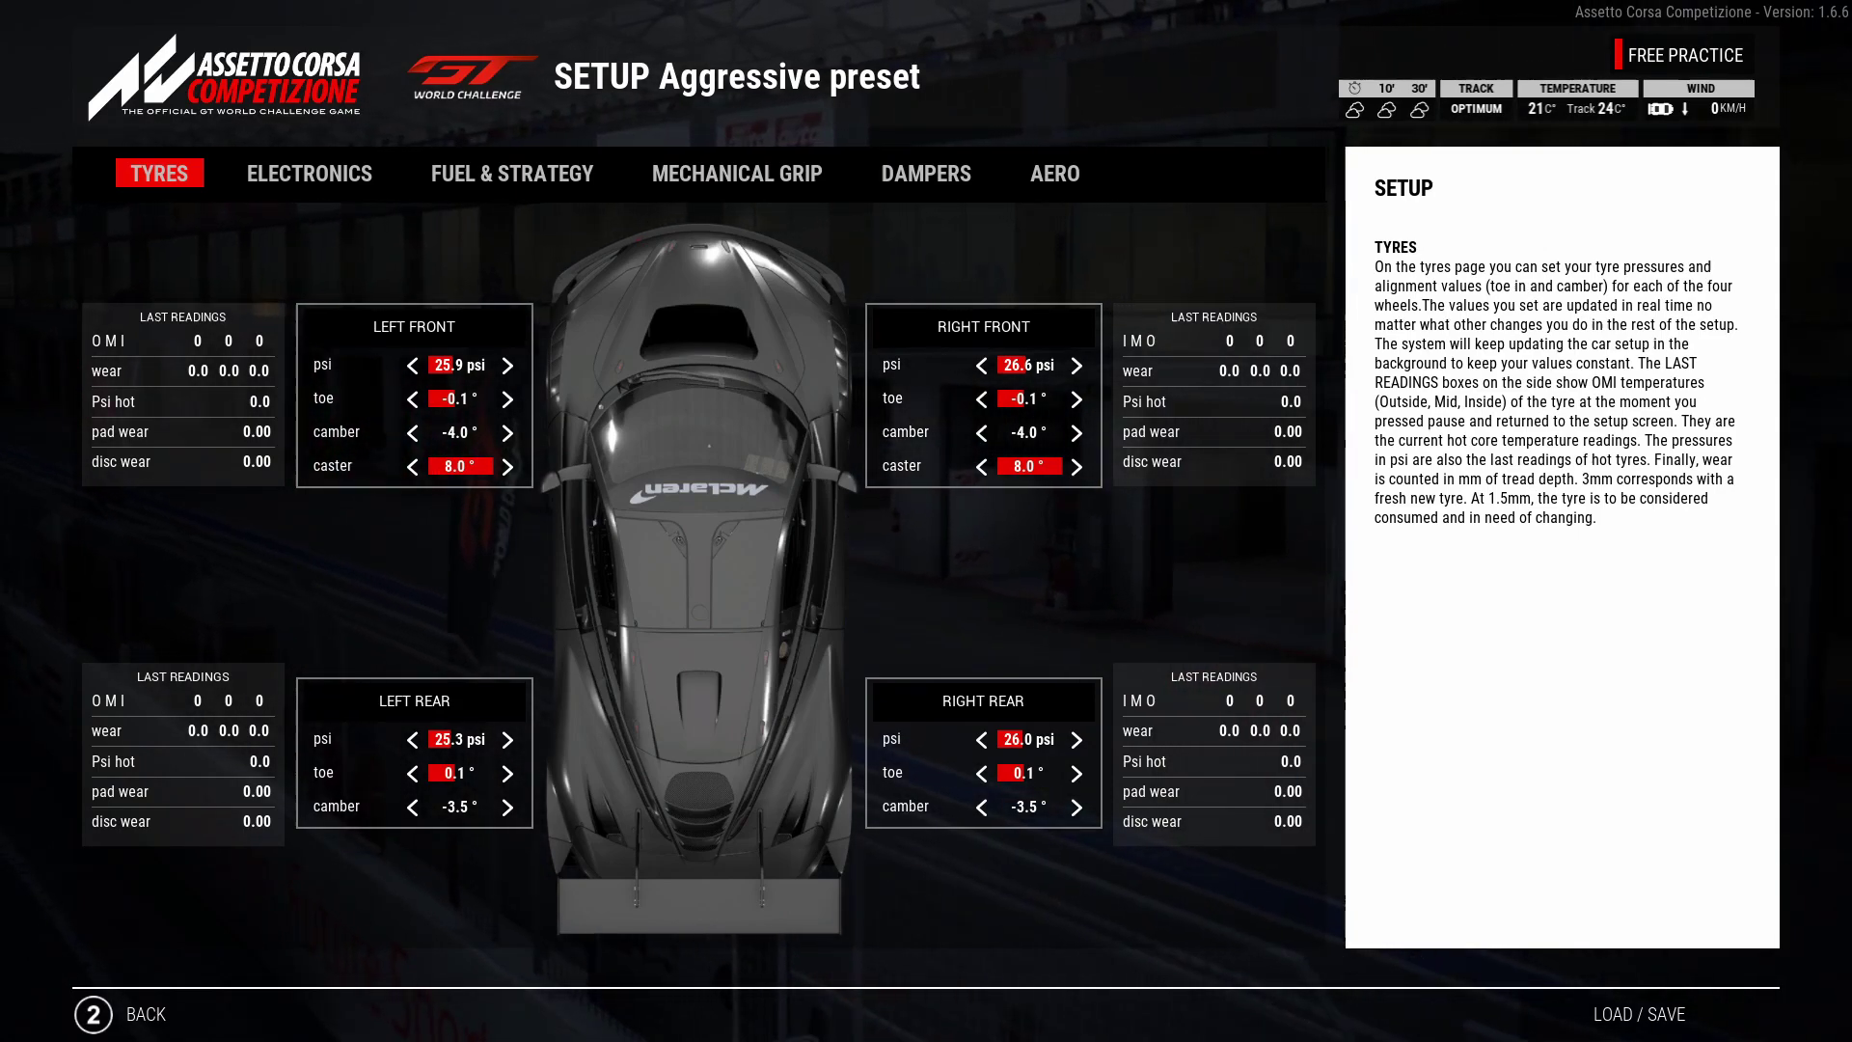
left_click(737, 174)
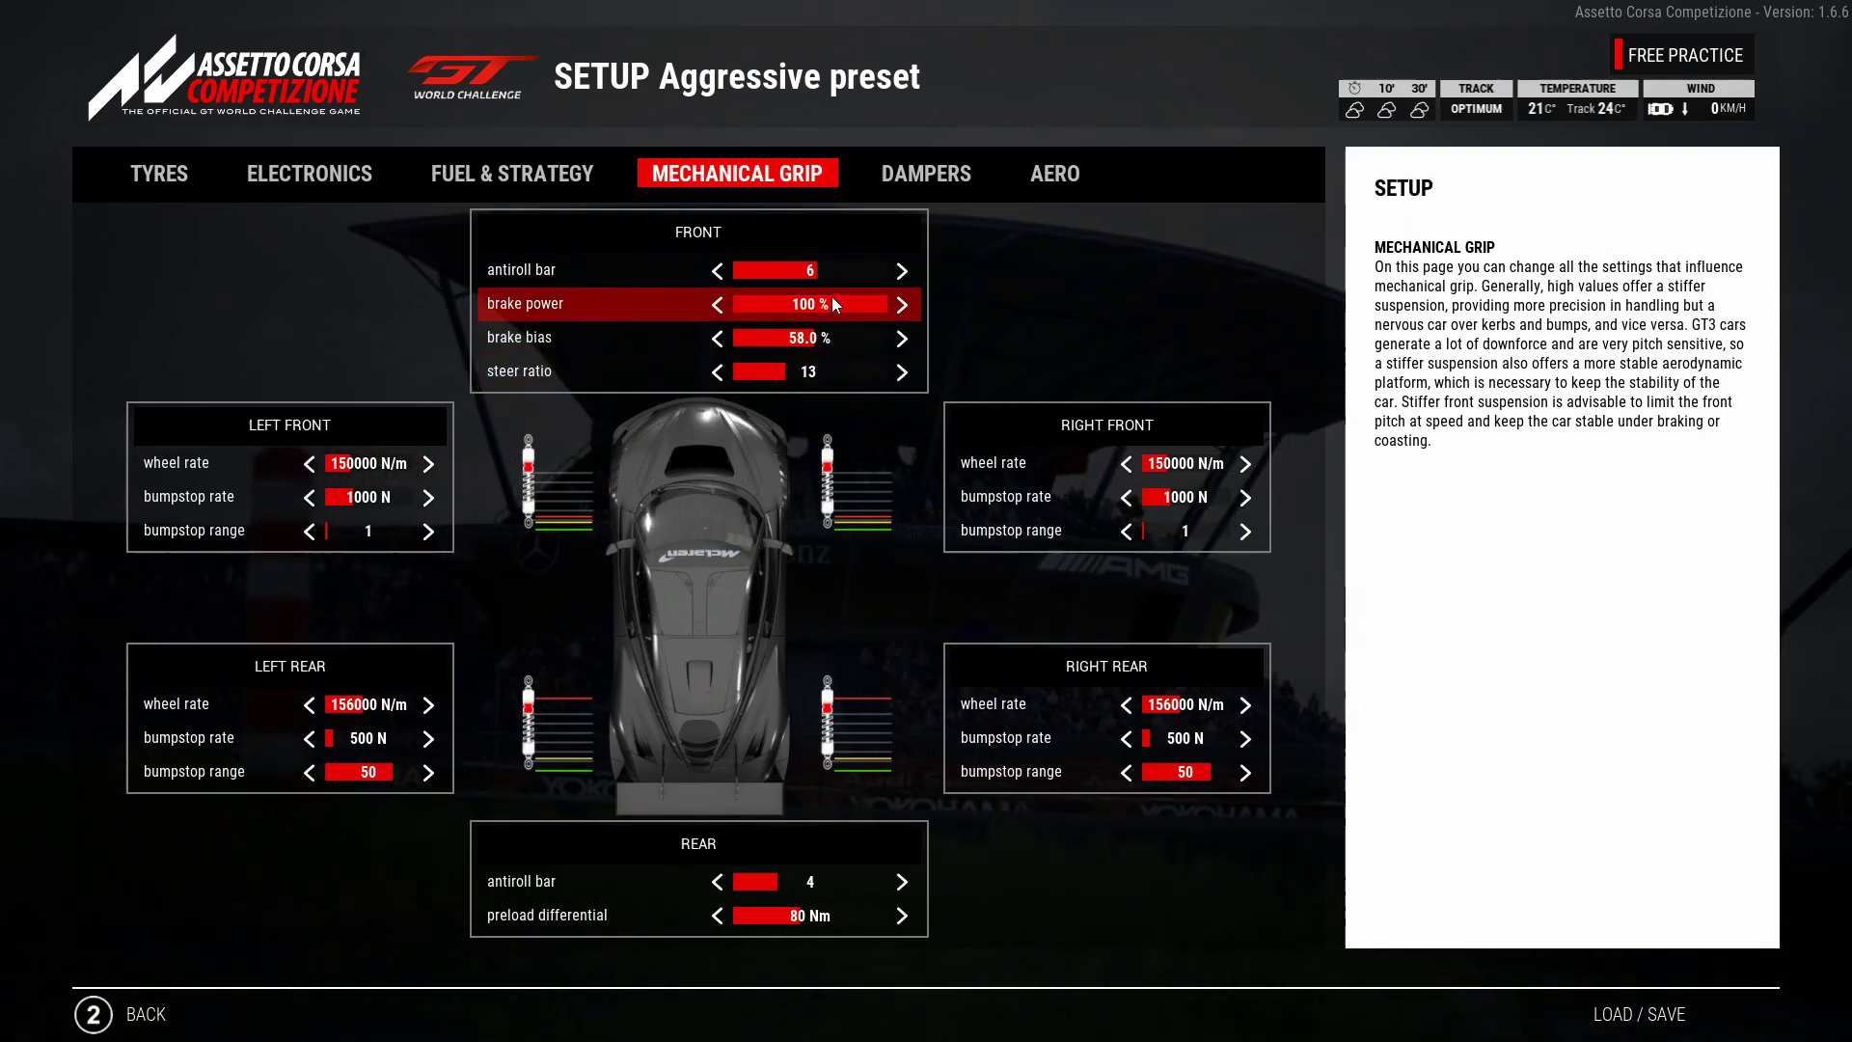
Try out the antiroll bar ranges, leaving the front at 6 and the rear at 5, and open the aero settings
left_click_drag(862, 280, 911, 271)
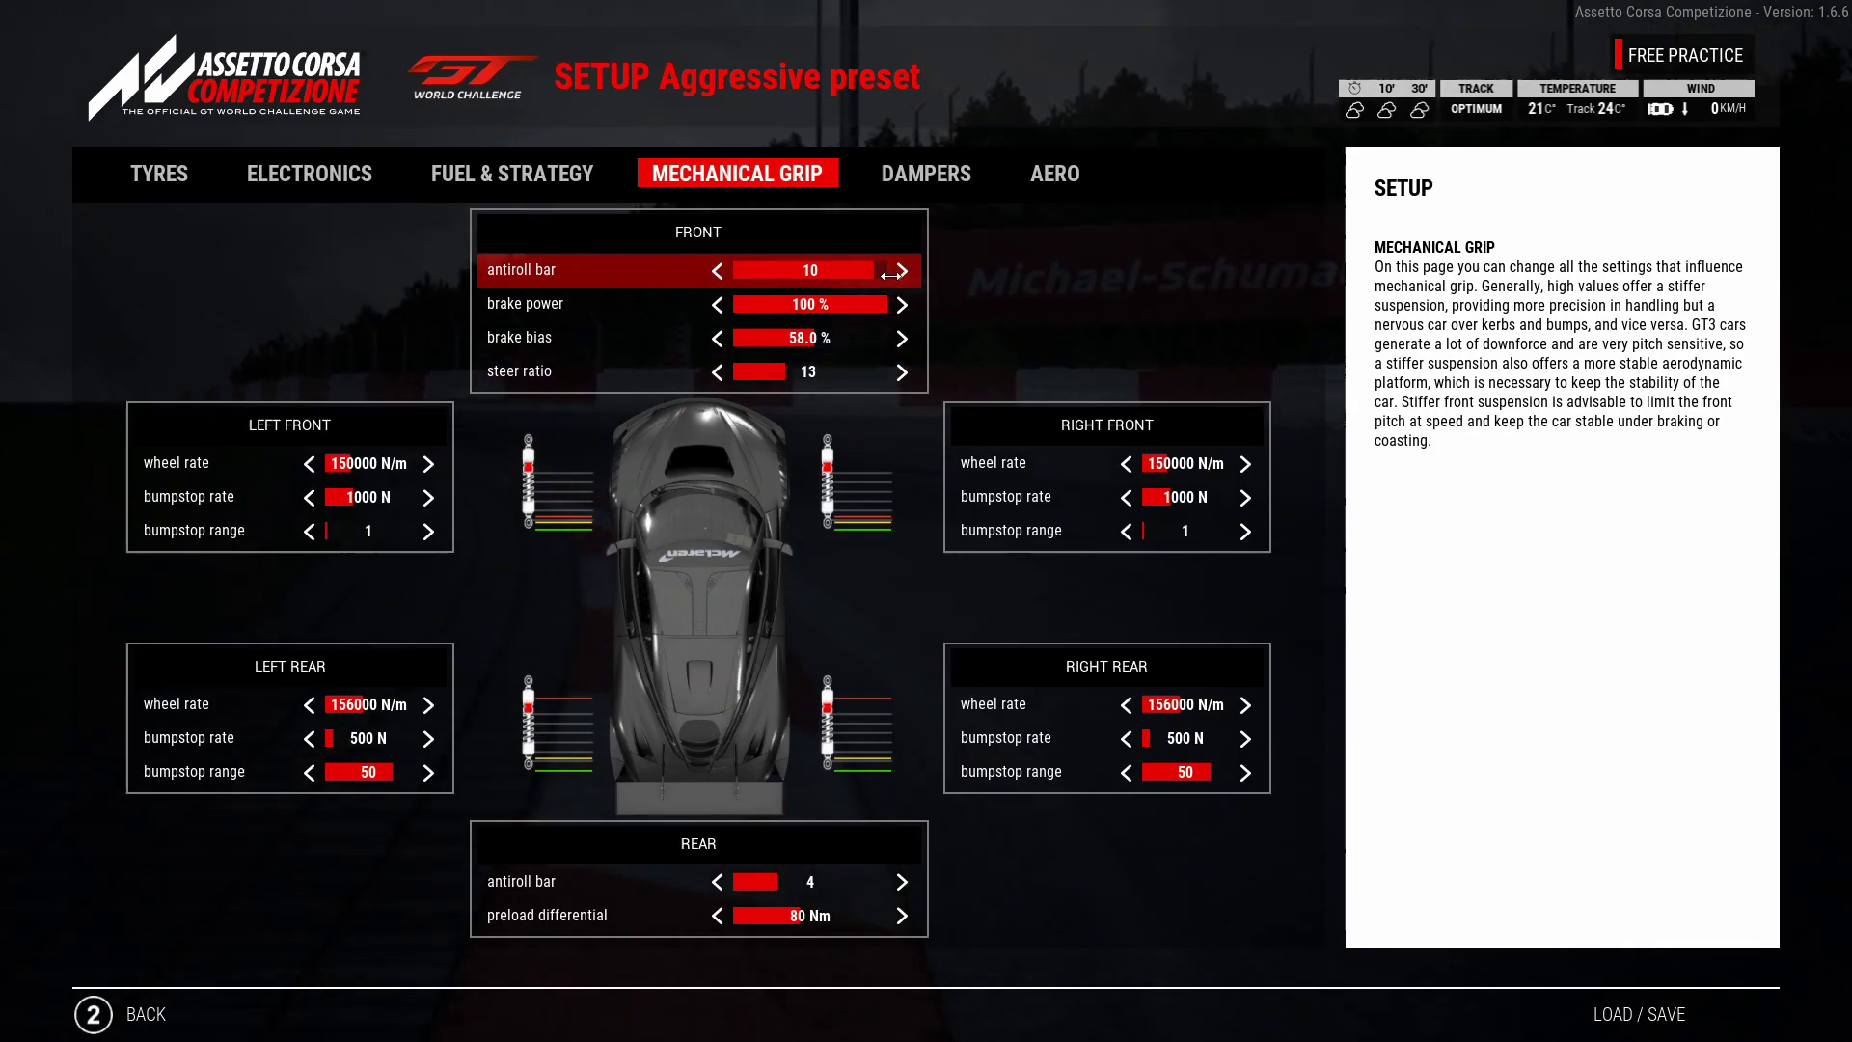
left_click_drag(922, 277, 831, 275)
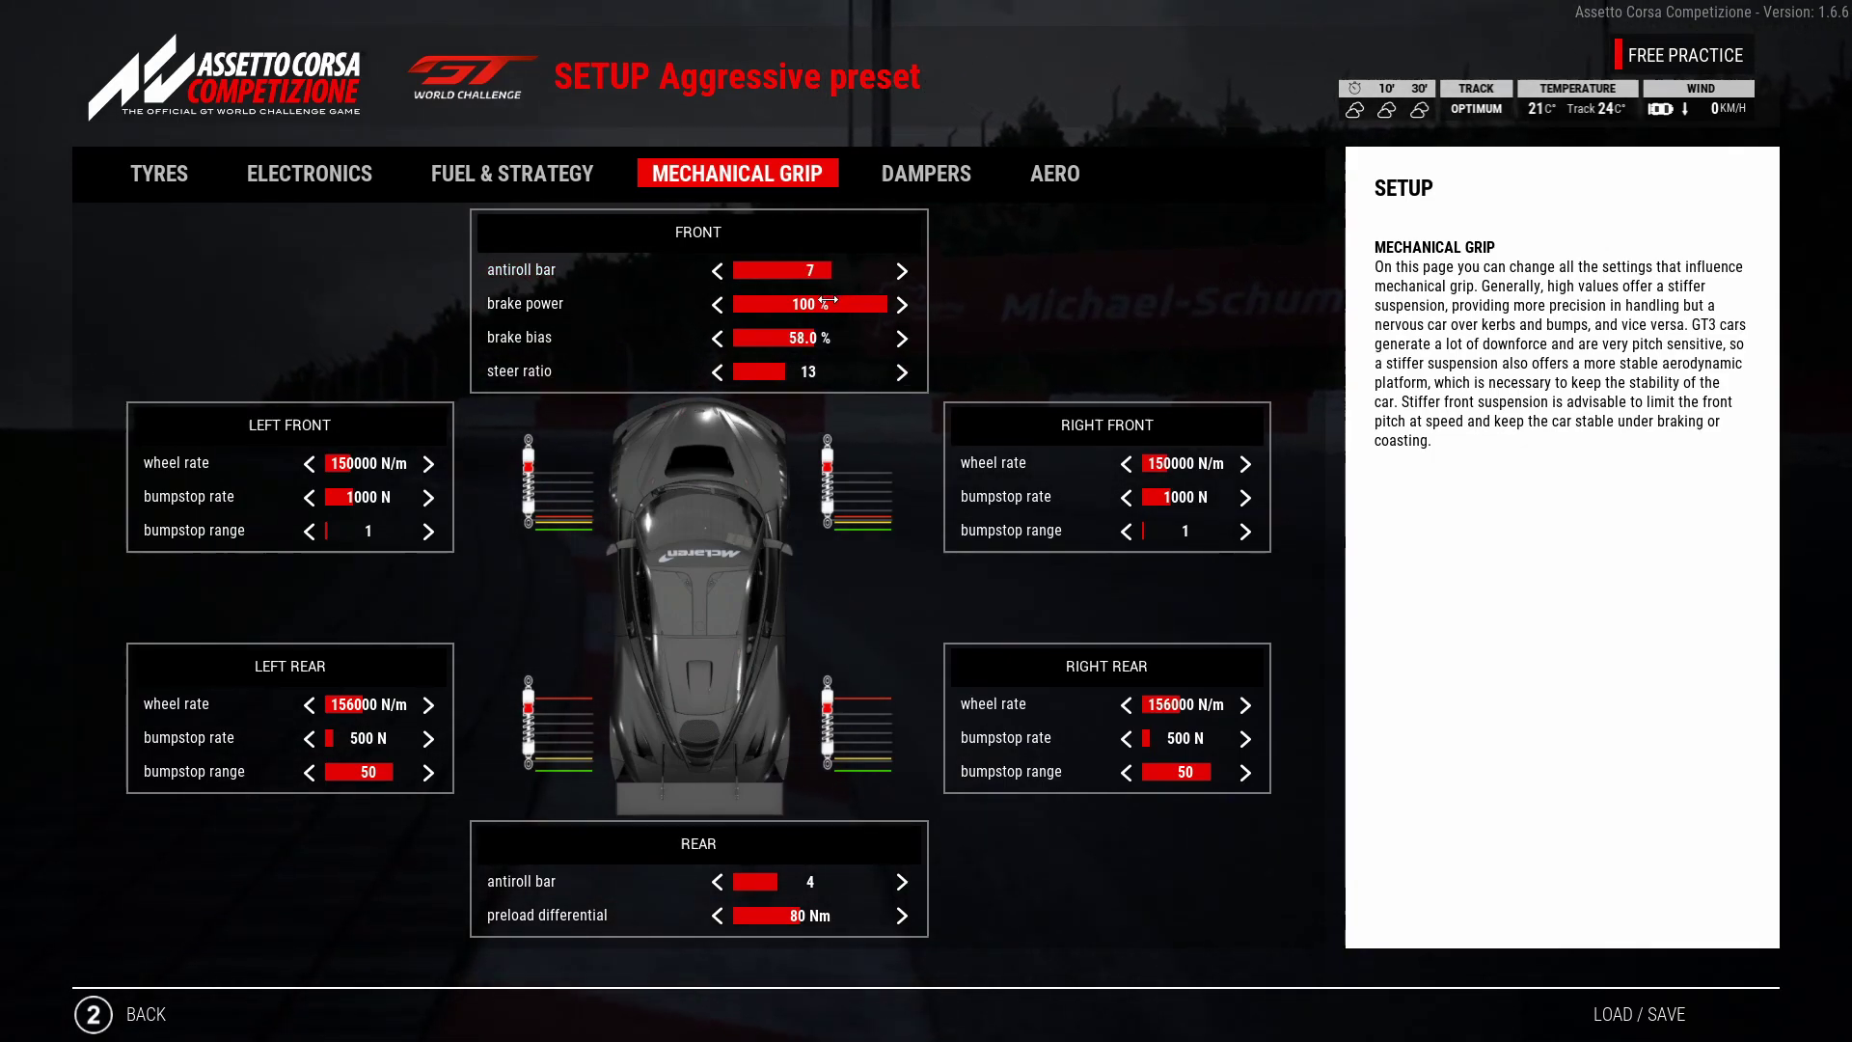
left_click(717, 272)
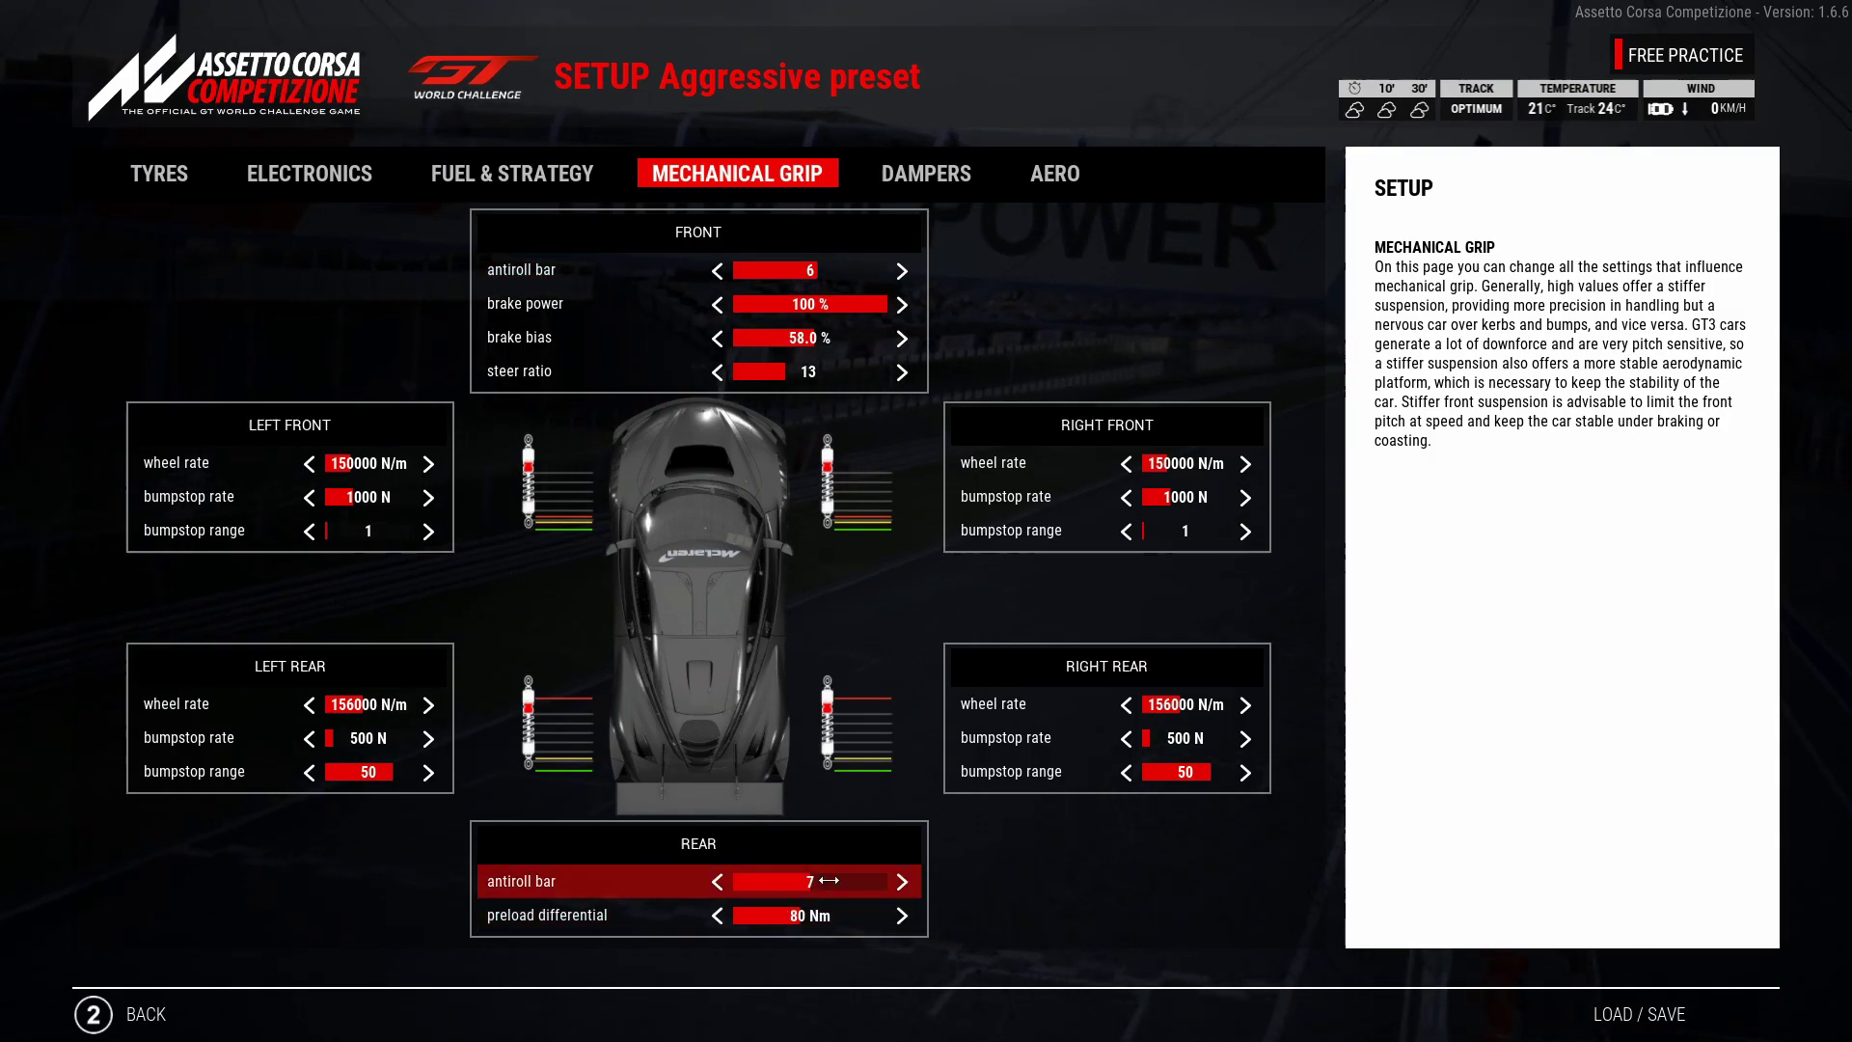
mouse_move(772, 880)
left_mouse_down()
mouse_move(914, 874)
mouse_move(777, 882)
left_mouse_up()
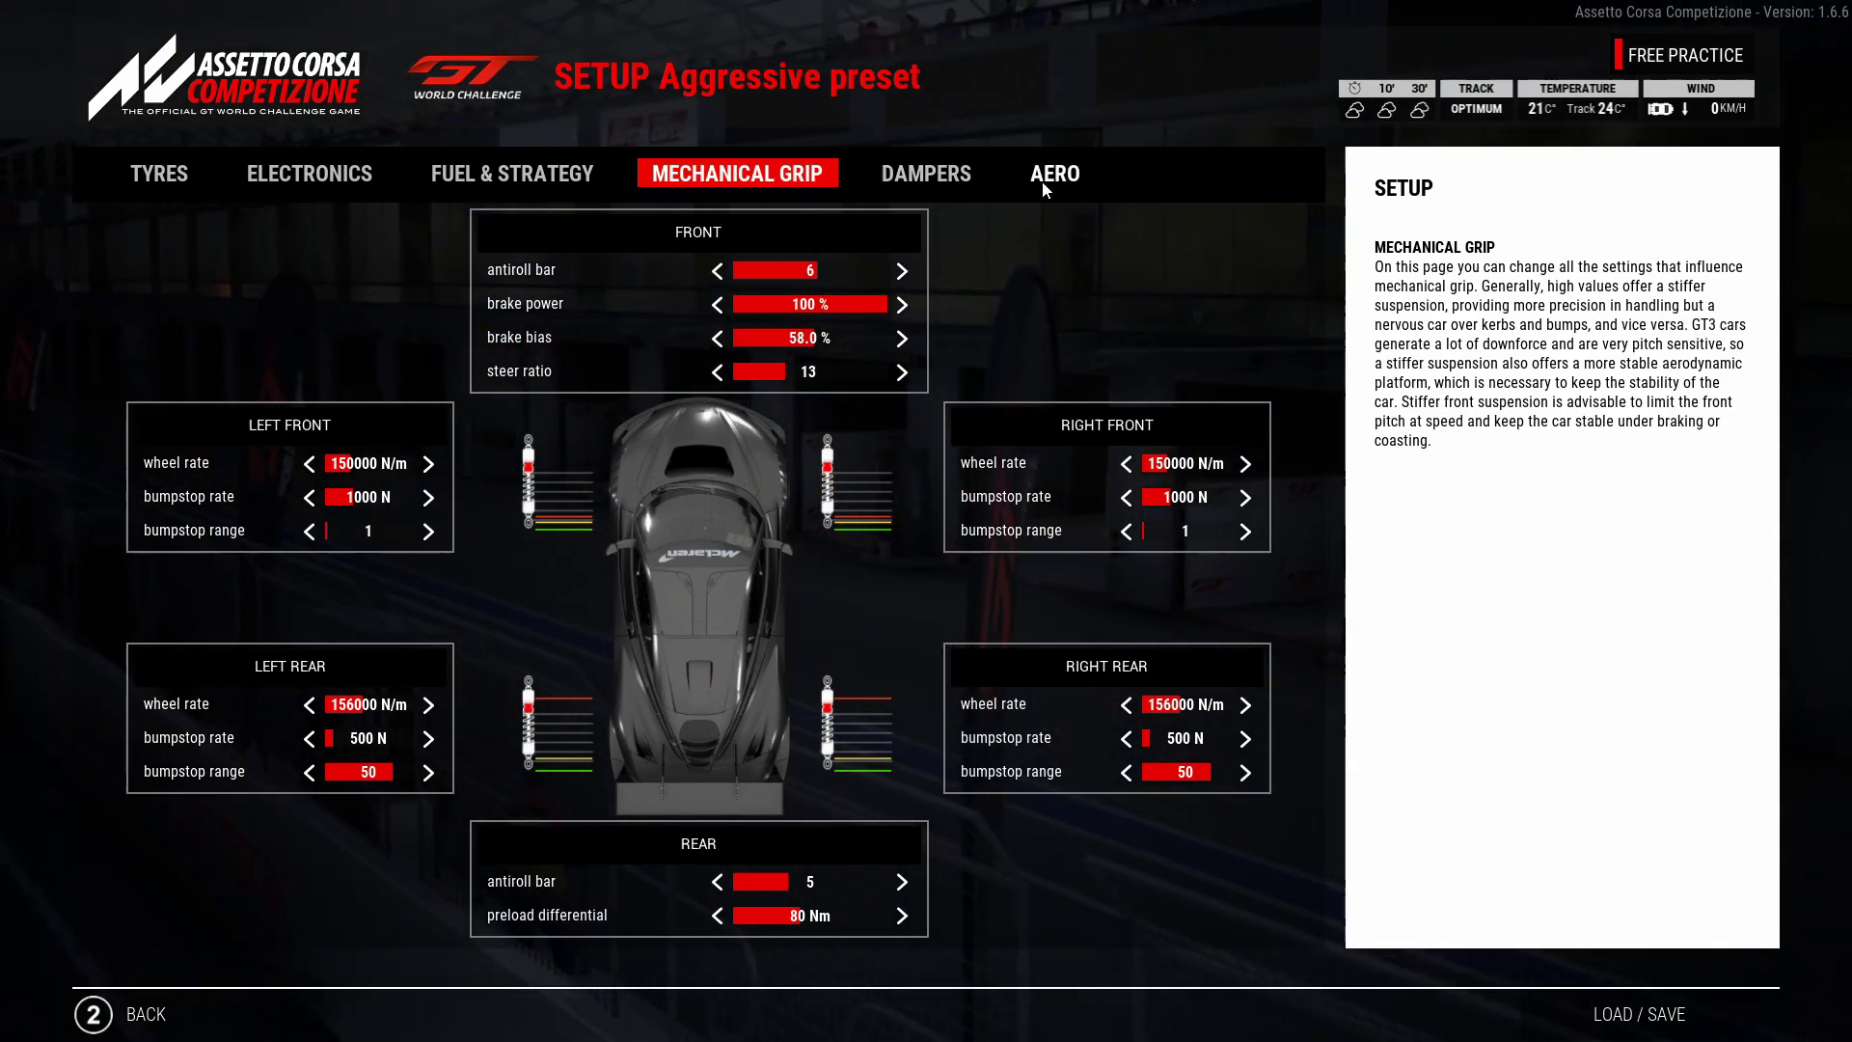
left_click(1045, 186)
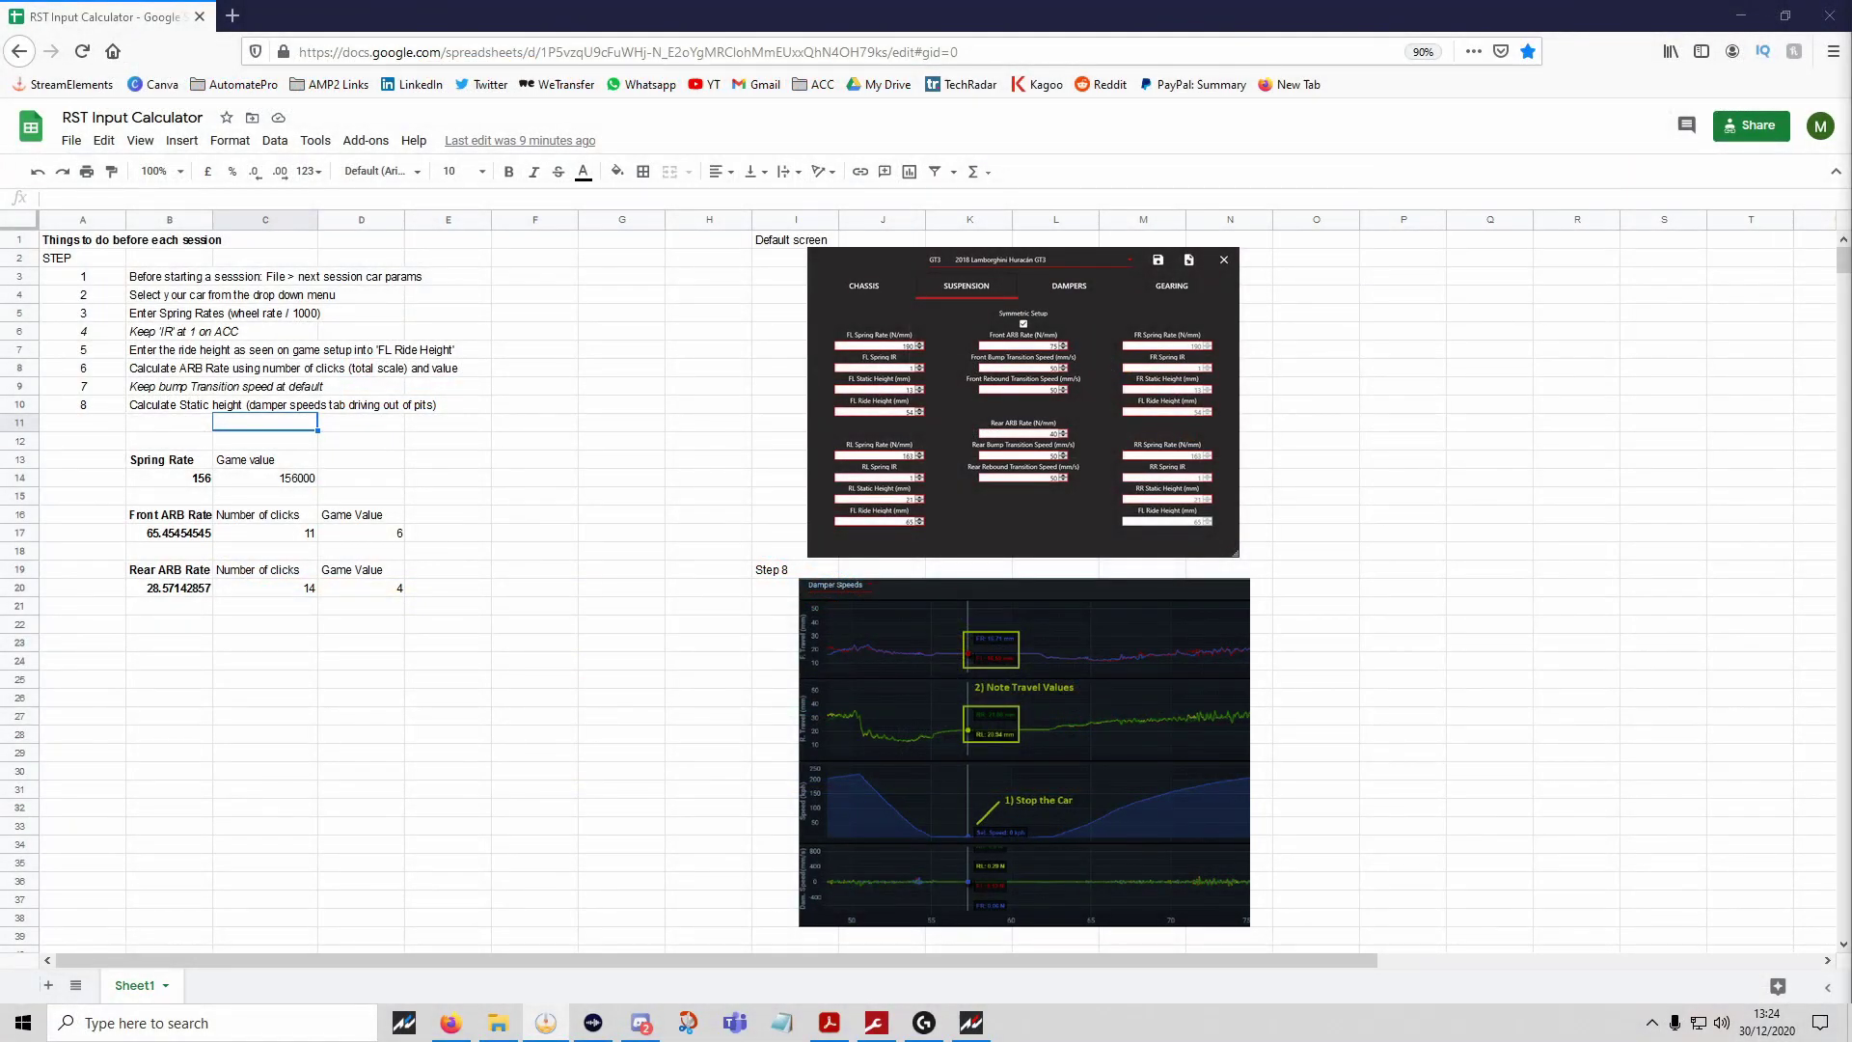
Go through the eight pre-session steps listed in the RST Input Calculator spreadsheet
left_click(72, 285)
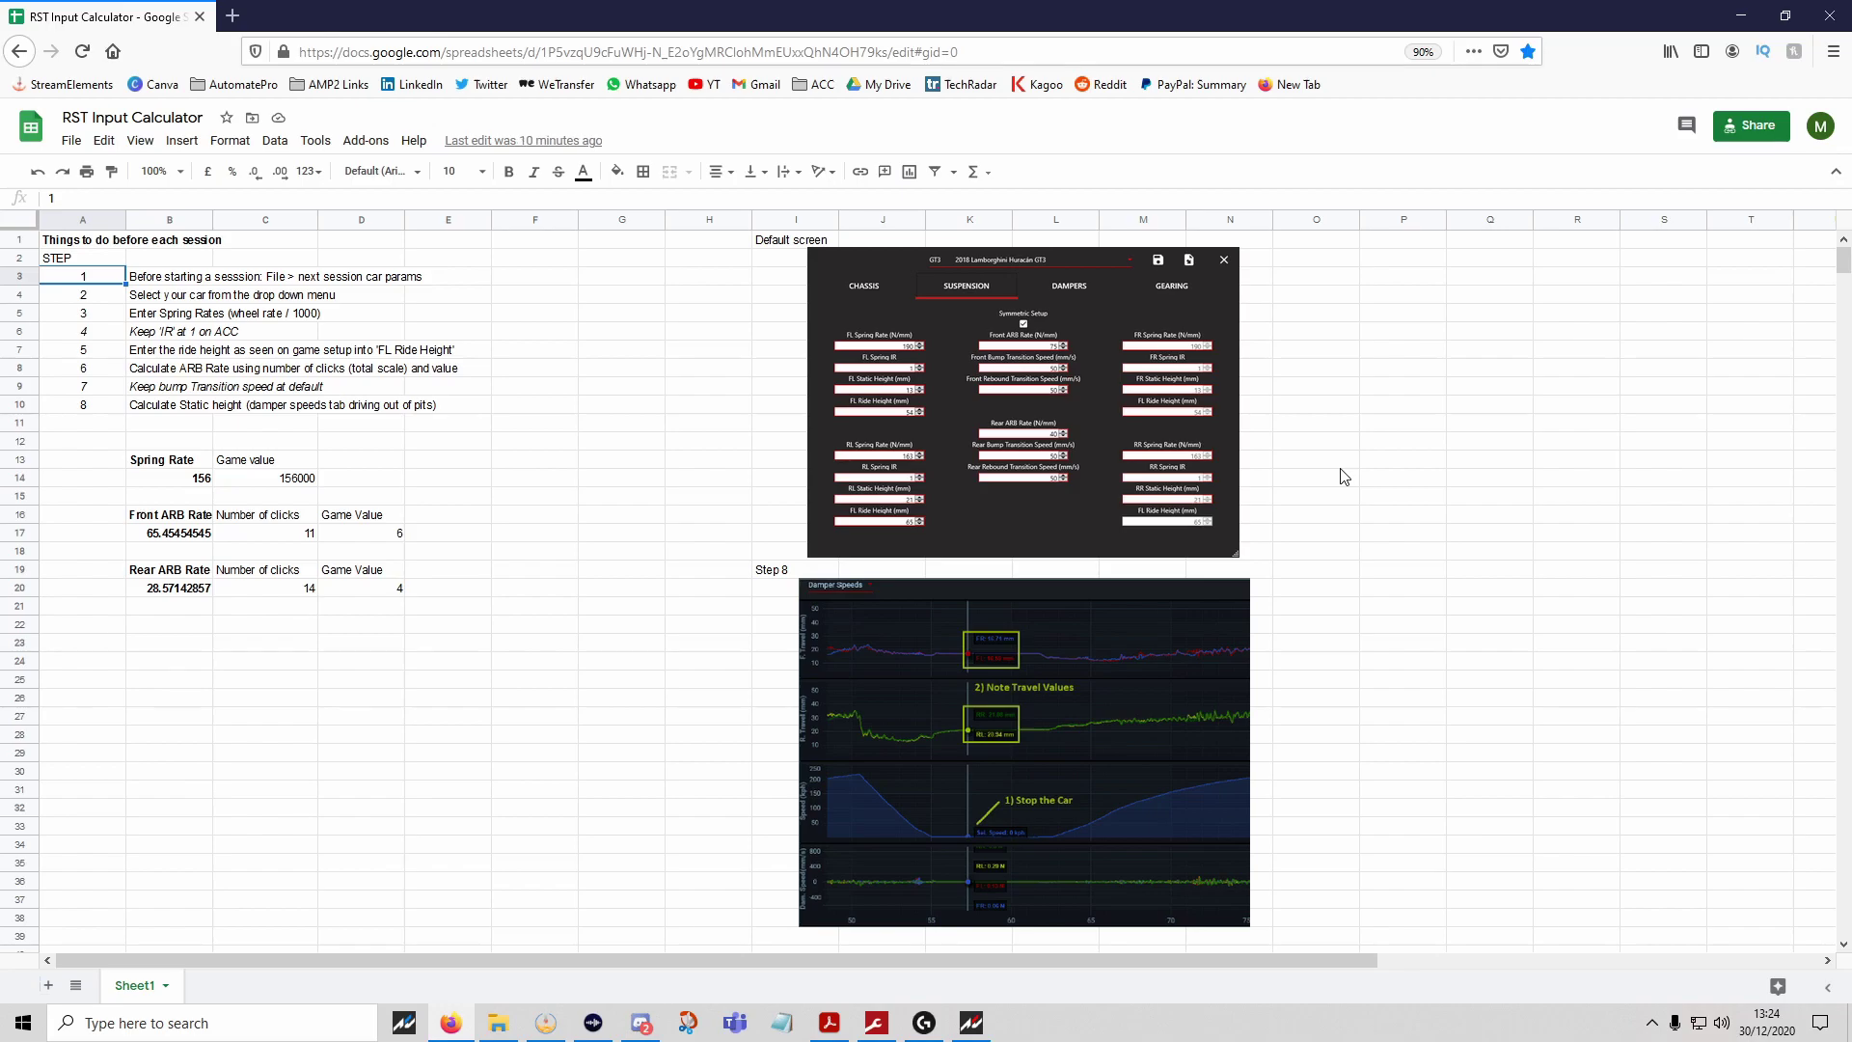
key("Down")
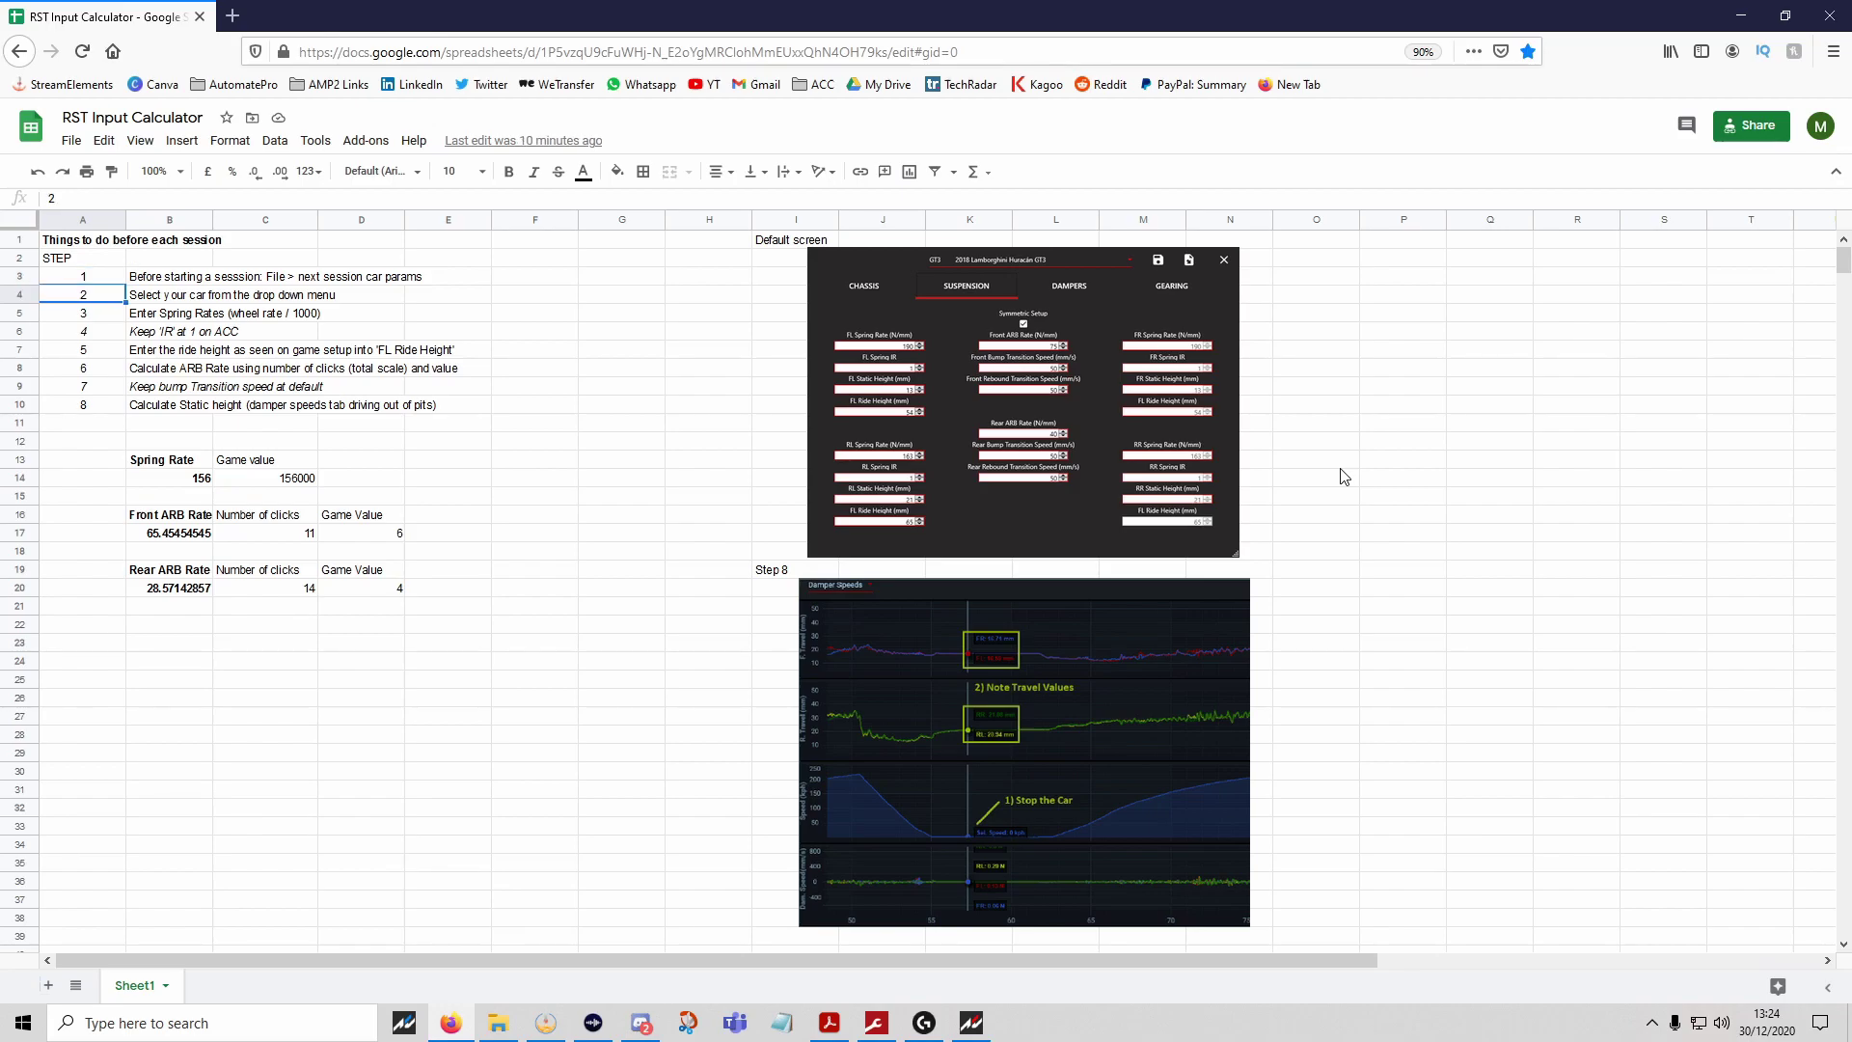
key("Down")
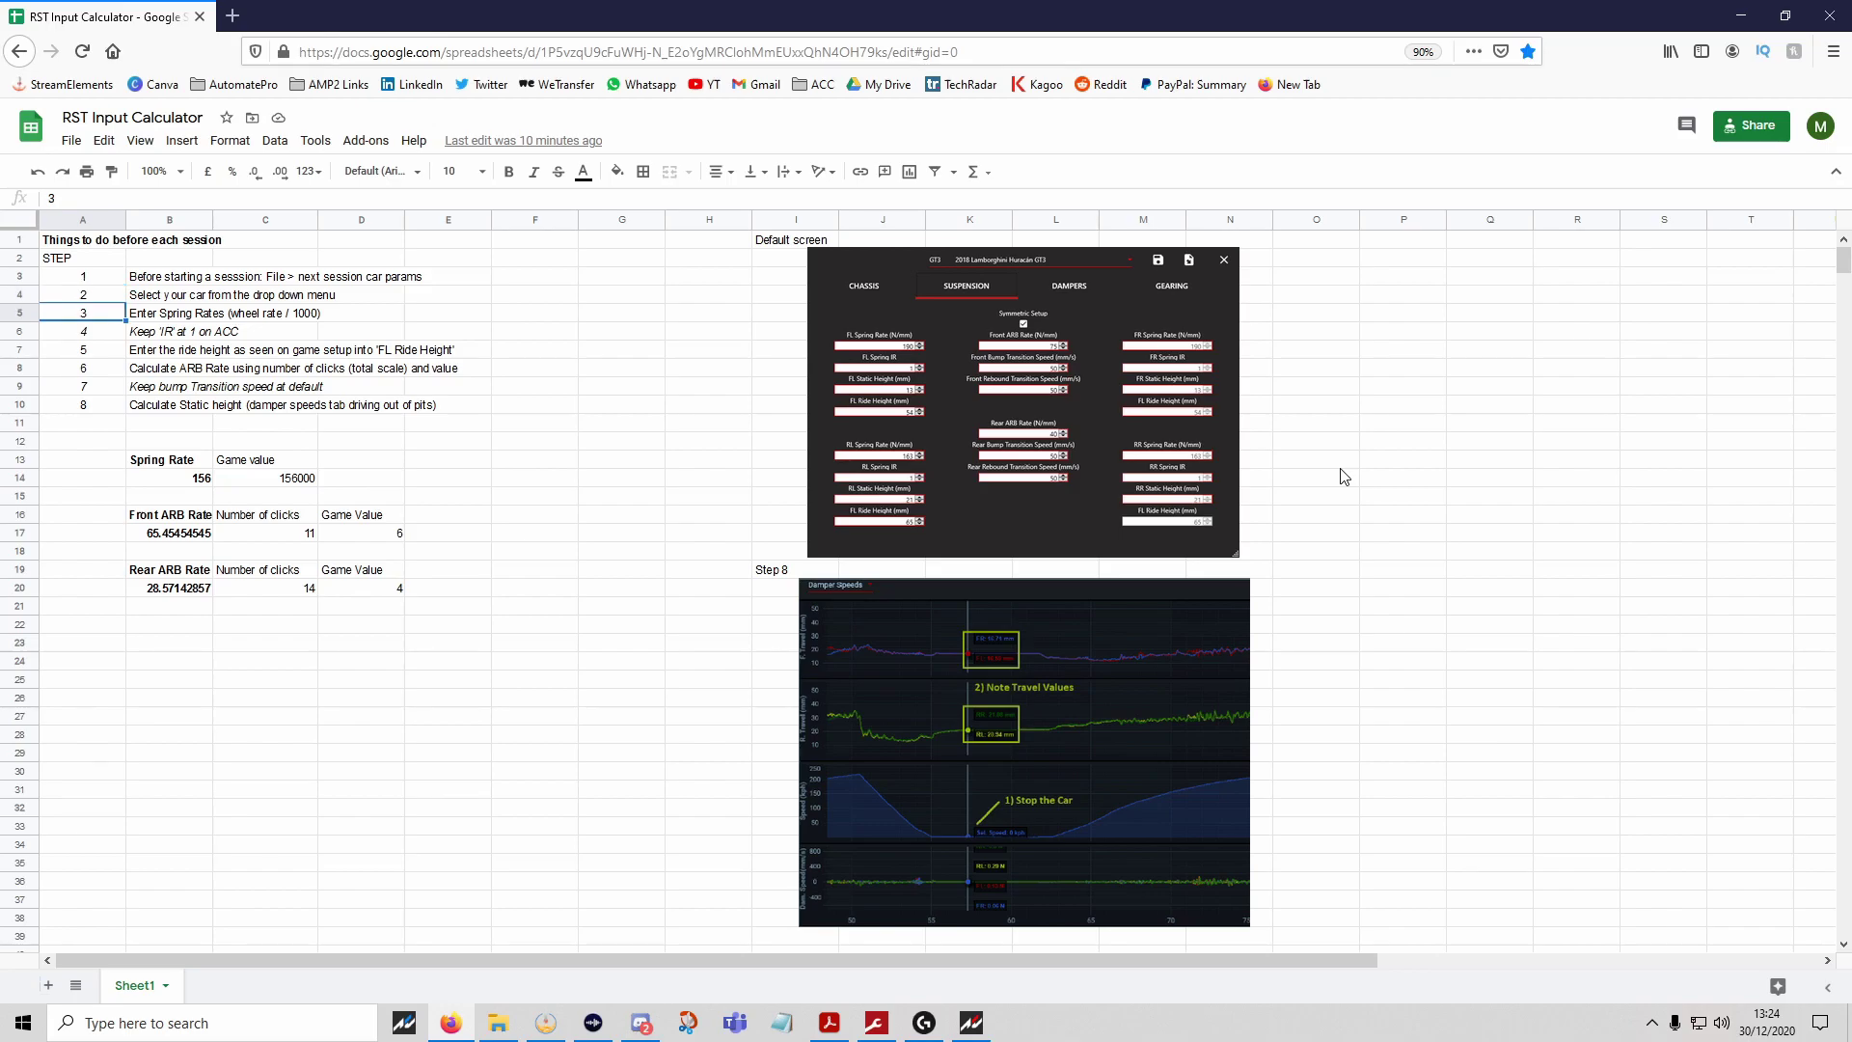
key("Down")
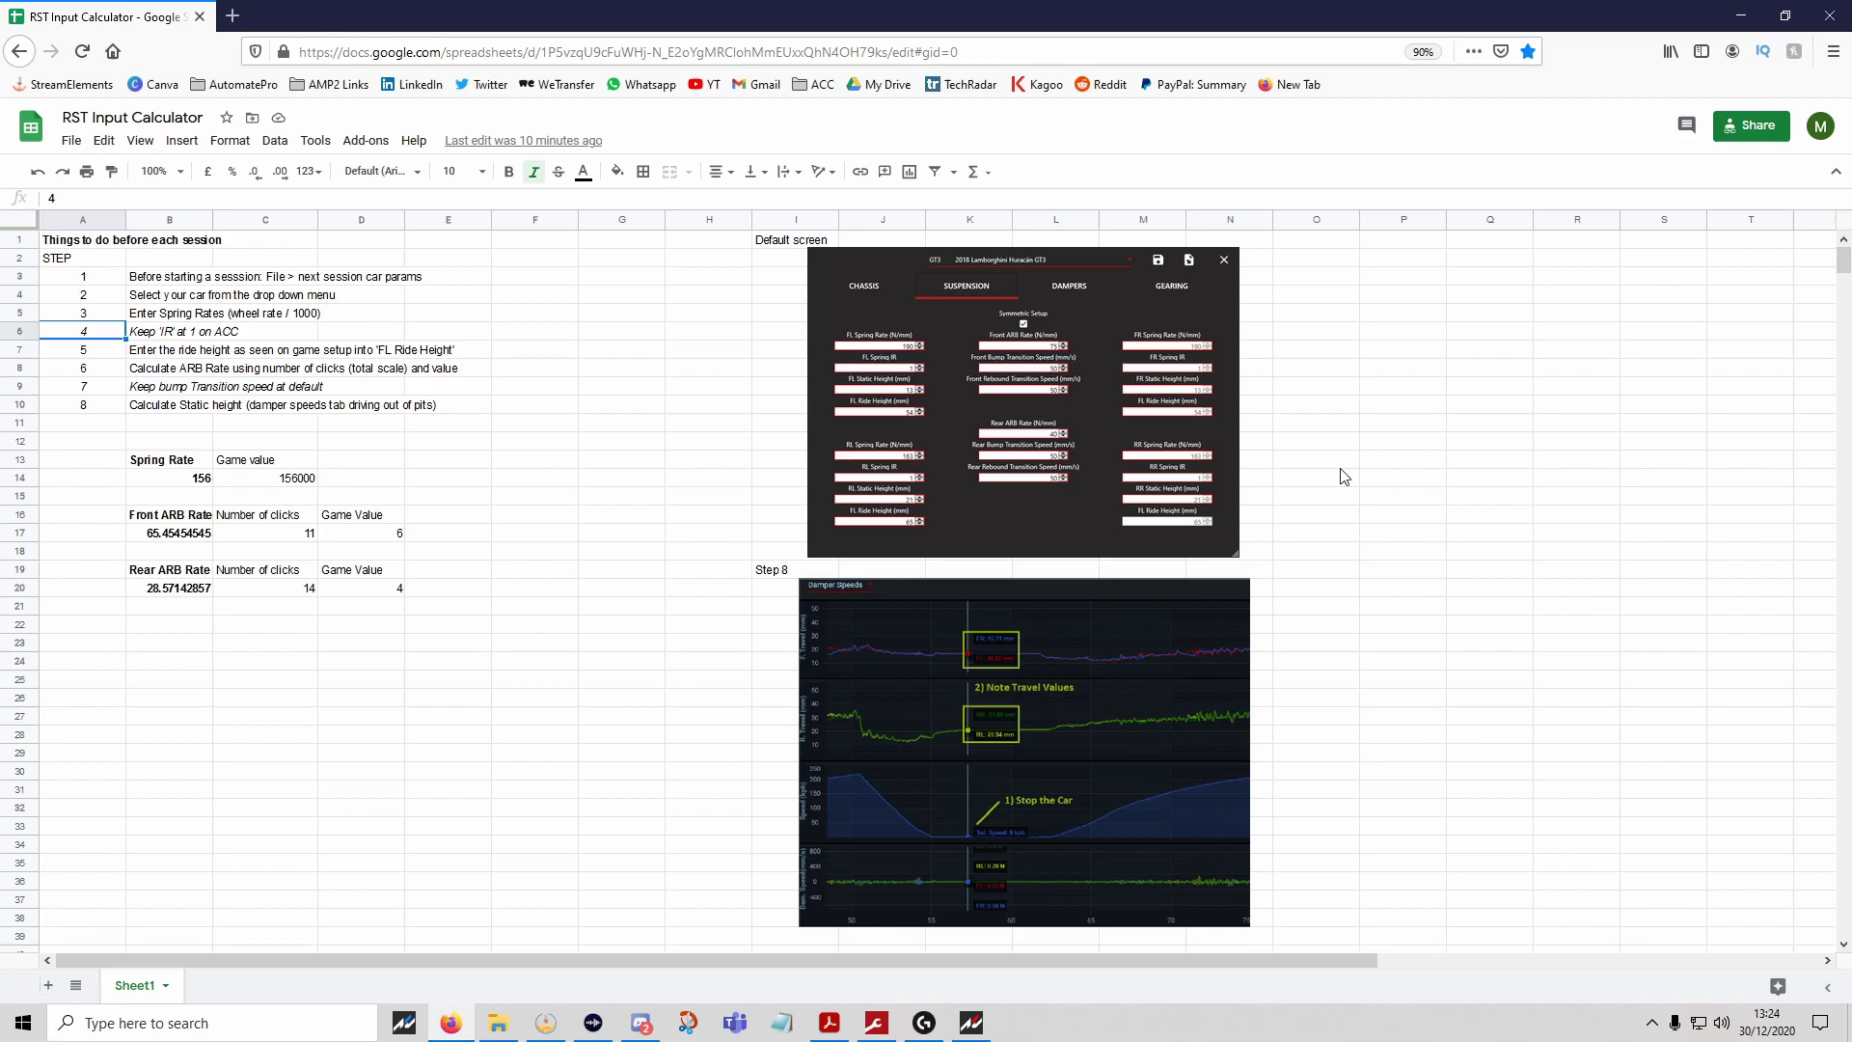
key("Down")
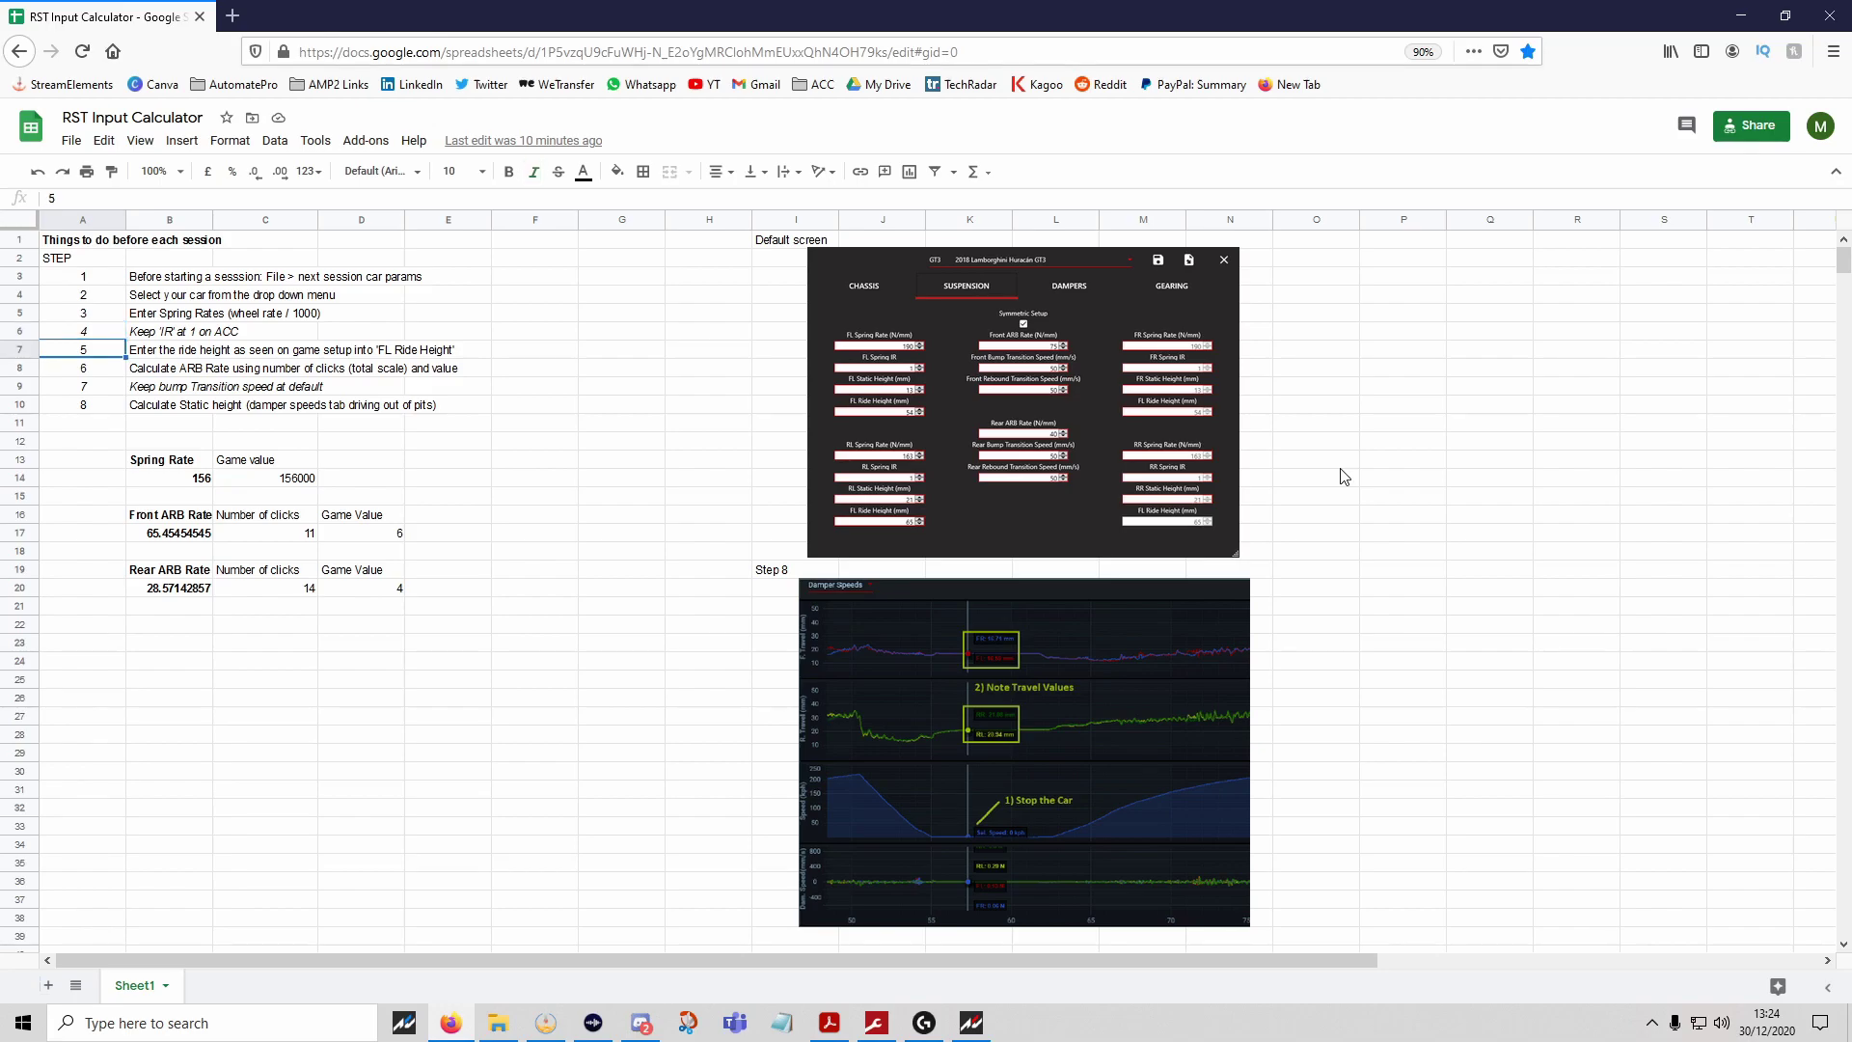
key("Down")
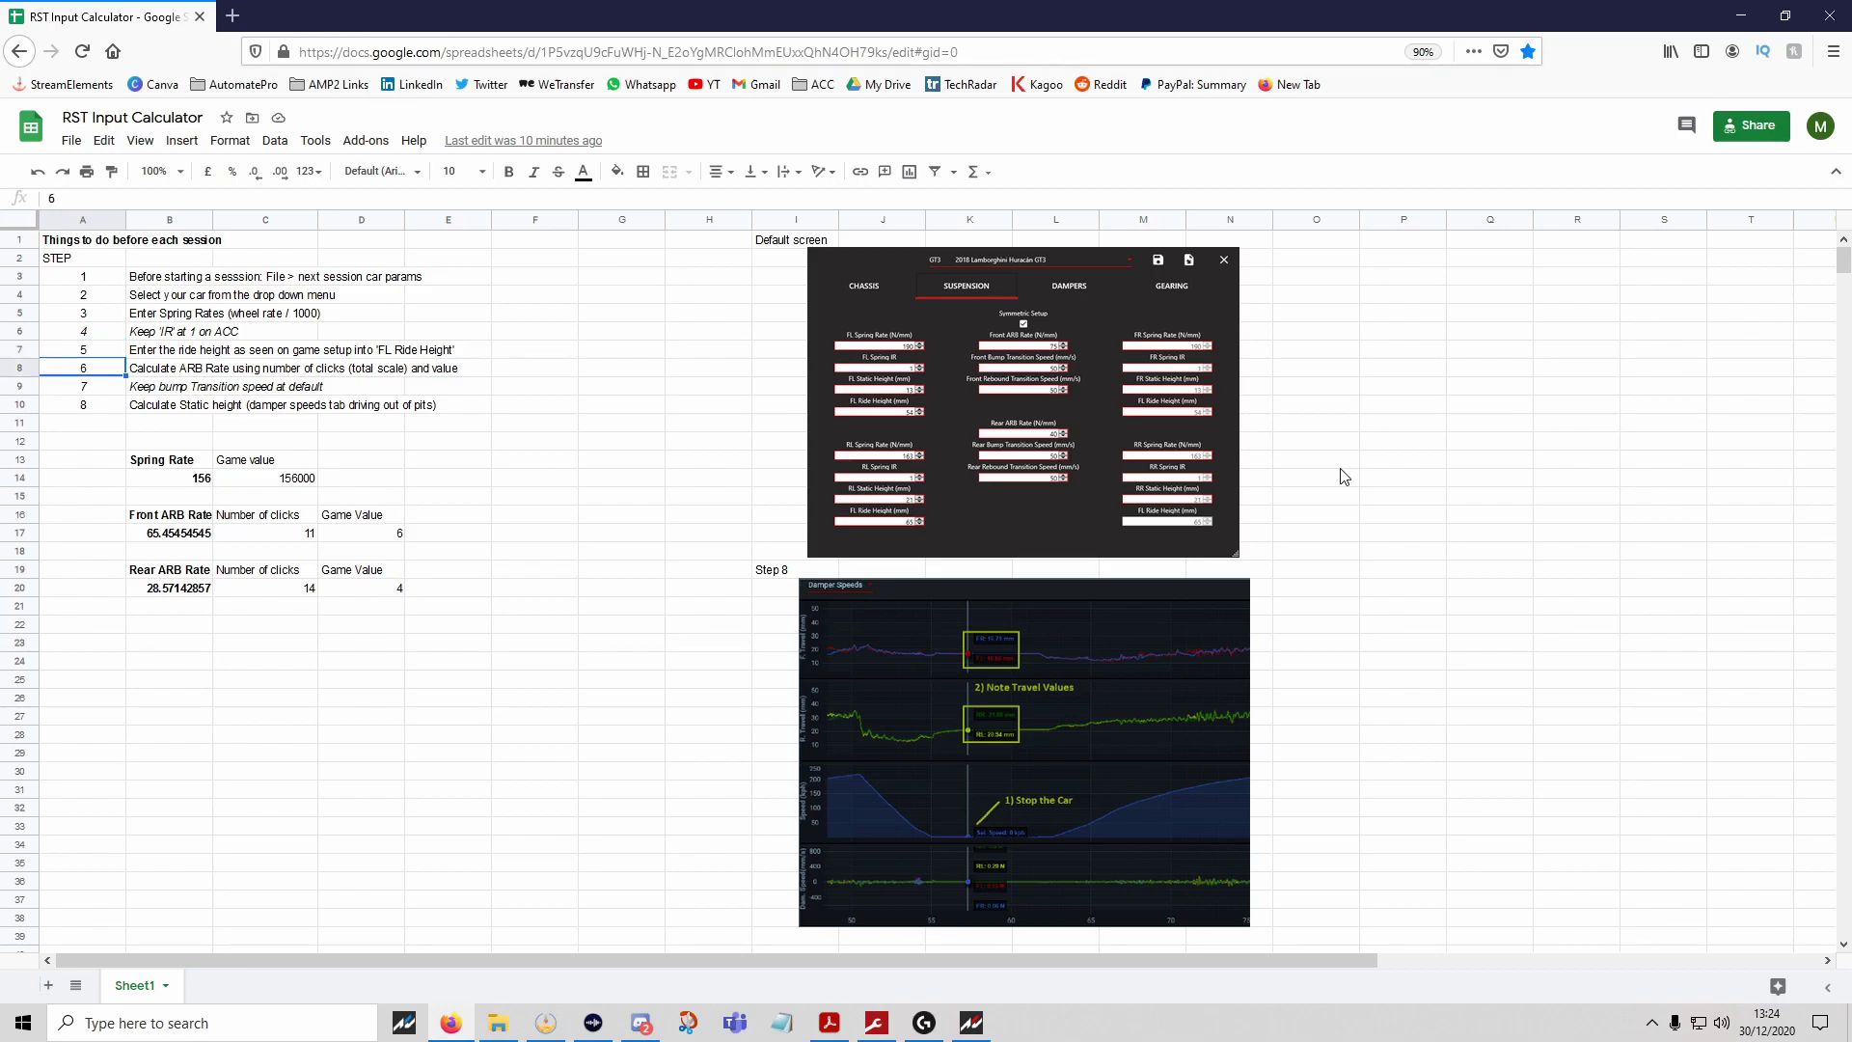
key("Down")
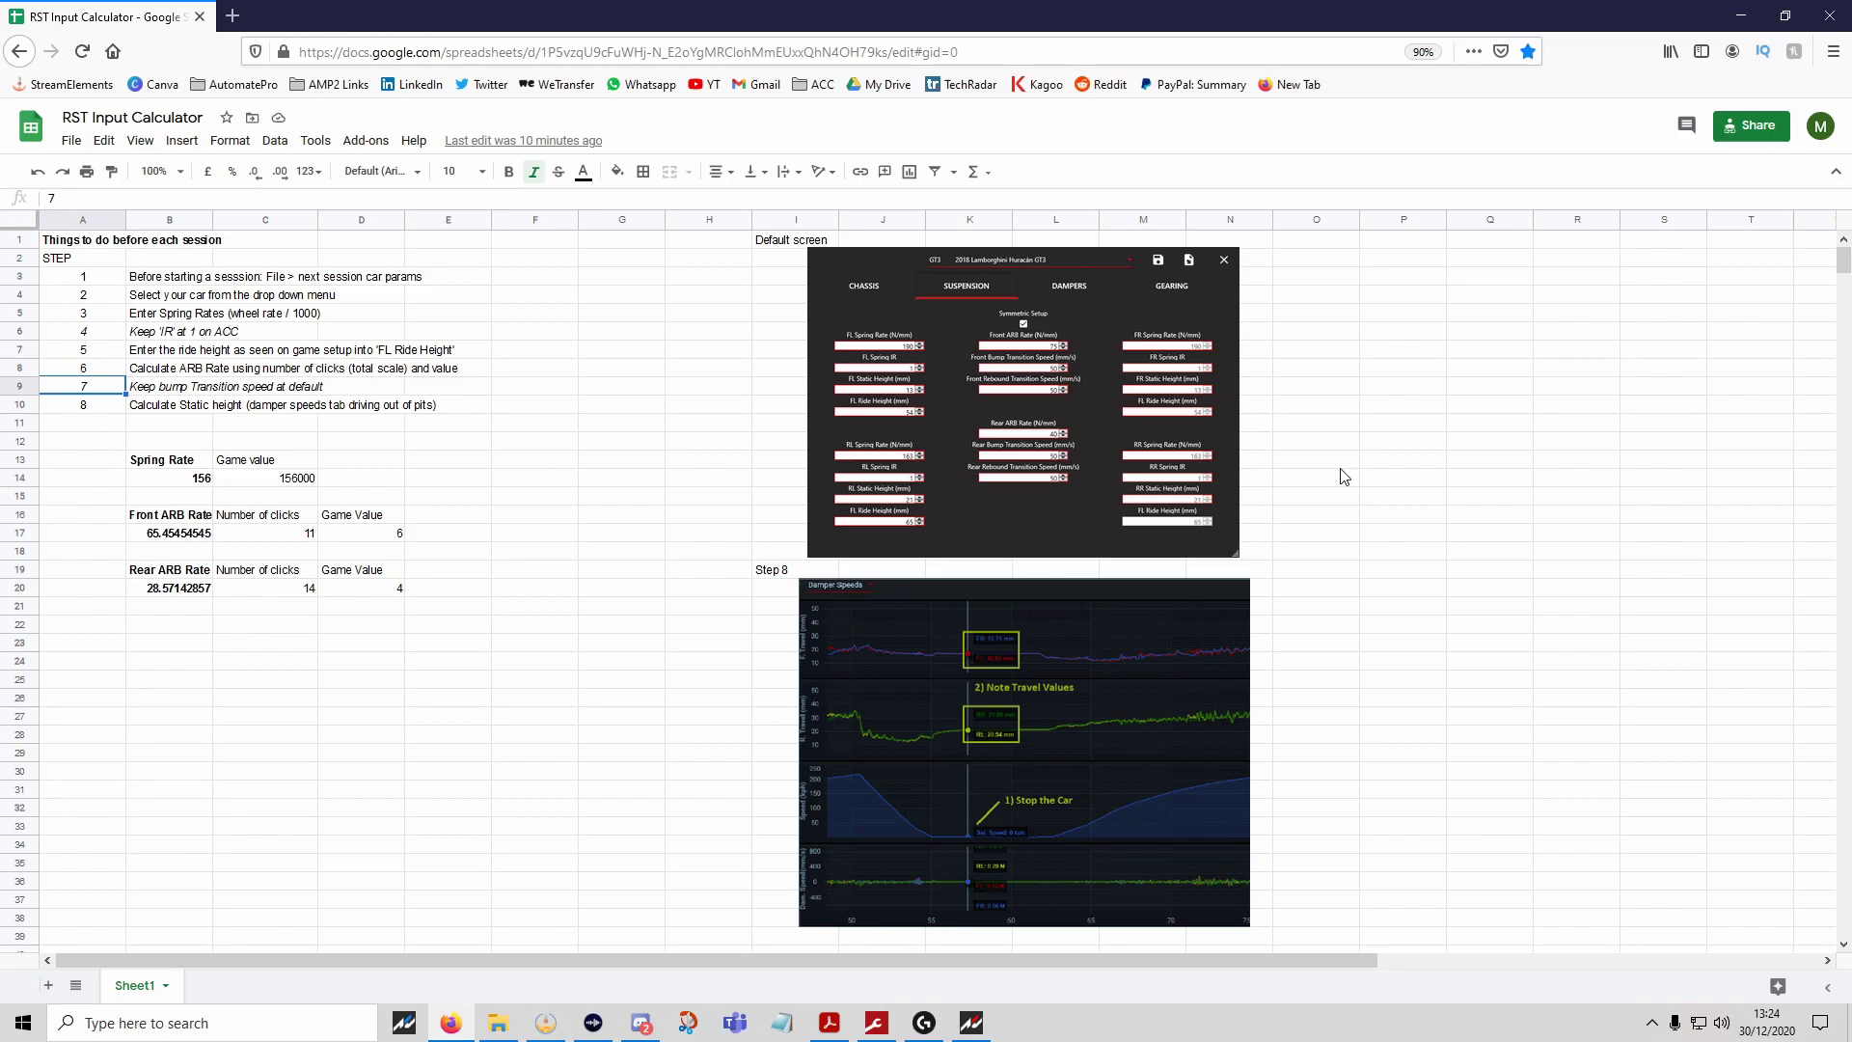
key("Down")
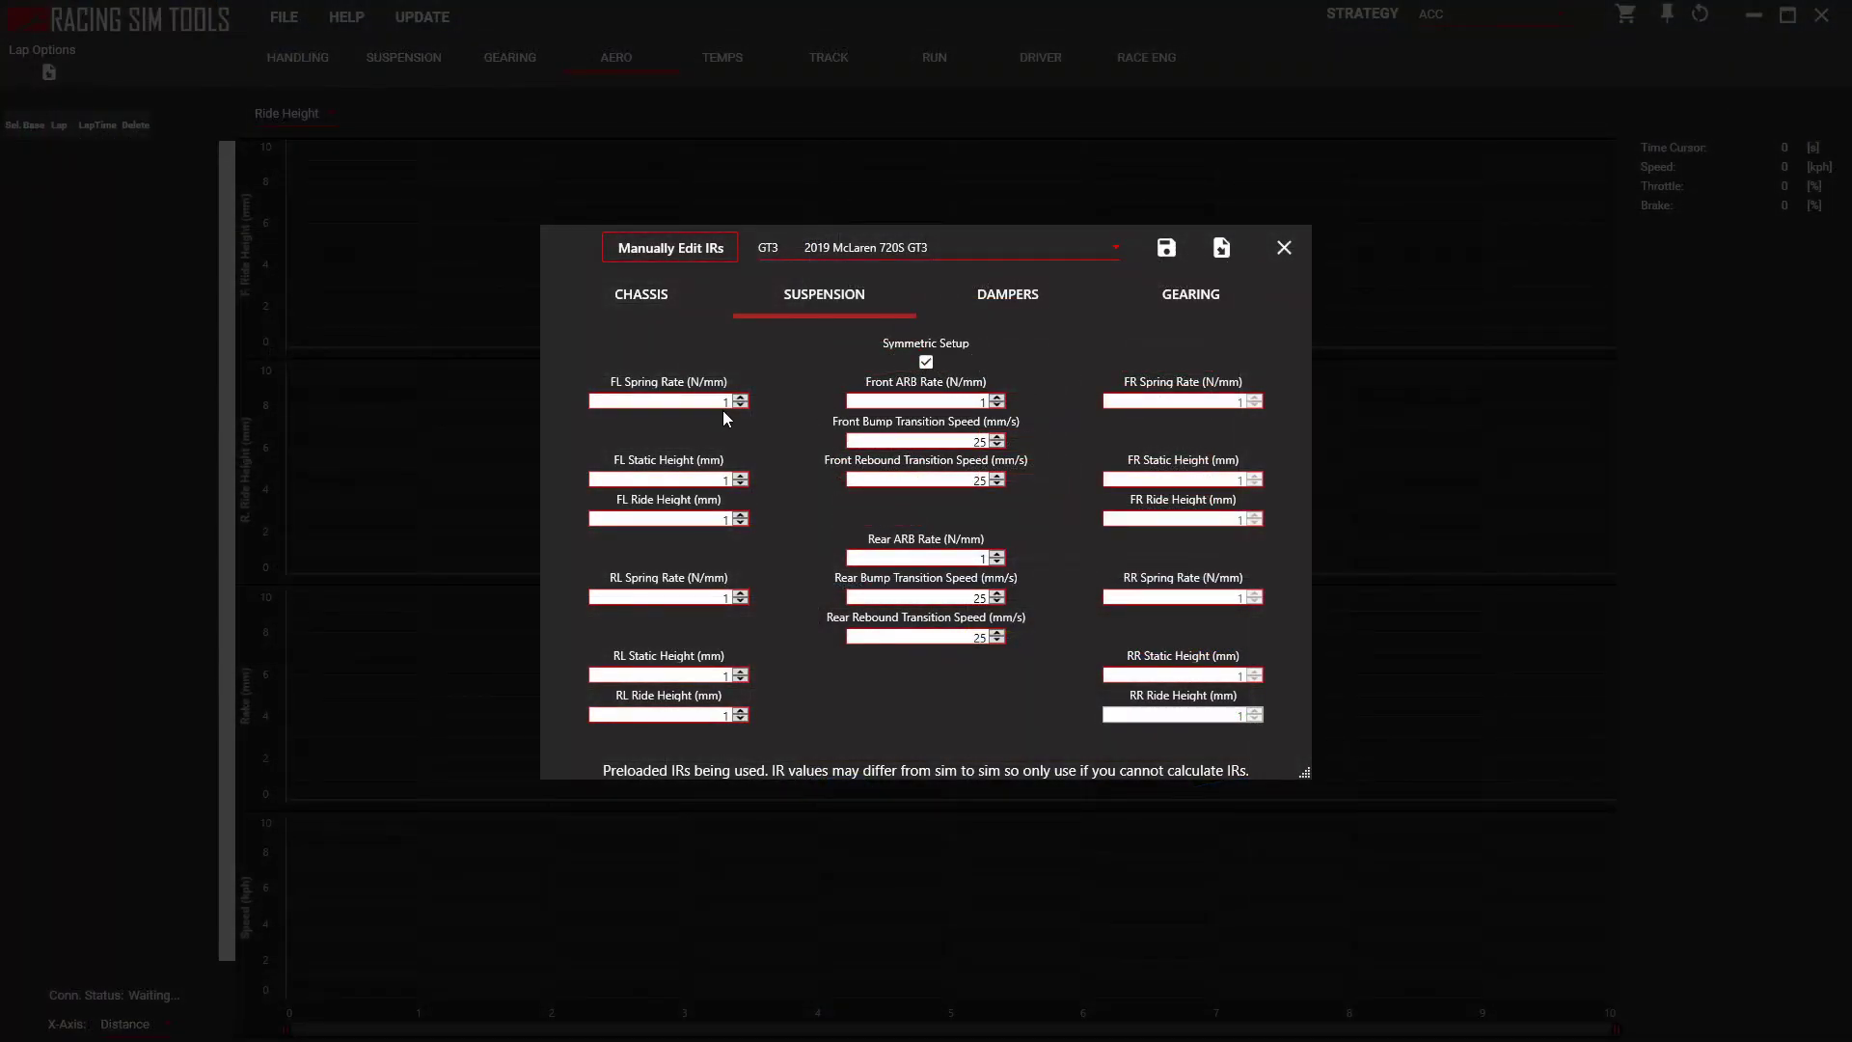
In Racing Sim Tools, set the FL spring rate to 150 N/mm and the RL spring rate to 156 N/mm
double_click(722, 401)
double_click(724, 597)
type("156")
key("ctrl+a")
Set the front ARB rate to 65.5 N/mm and the rear ARB rate to 28.6 N/mm
double_click(984, 401)
type("65.5")
type("28")
type("6")
key("BackSpace")
type(".6")
Set the FL ride height to 52 mm and the RL ride height to 75 mm
double_click(722, 480)
key("Tab")
type("52")
type("75")
Save the car setup as Mclaren_nurb and close the car parameters
left_click(1167, 251)
type("Mcla")
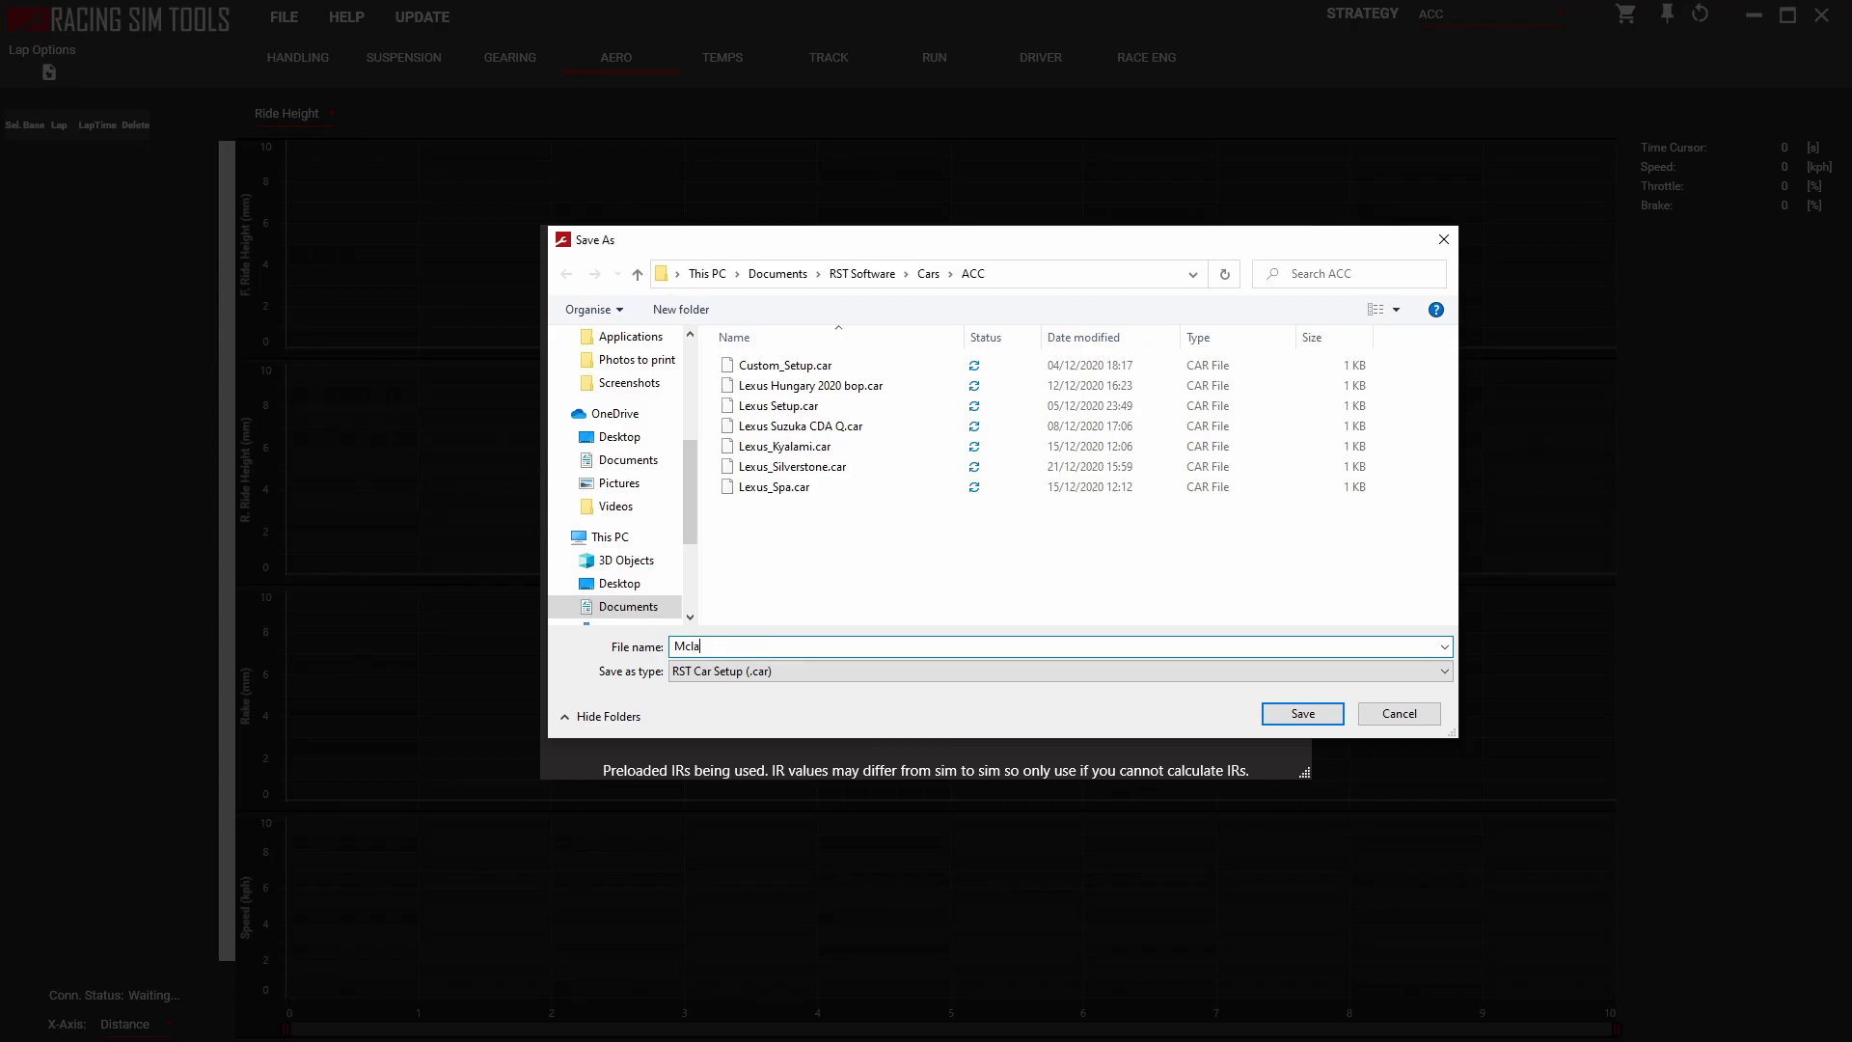
type("ren_nurb")
key("Return")
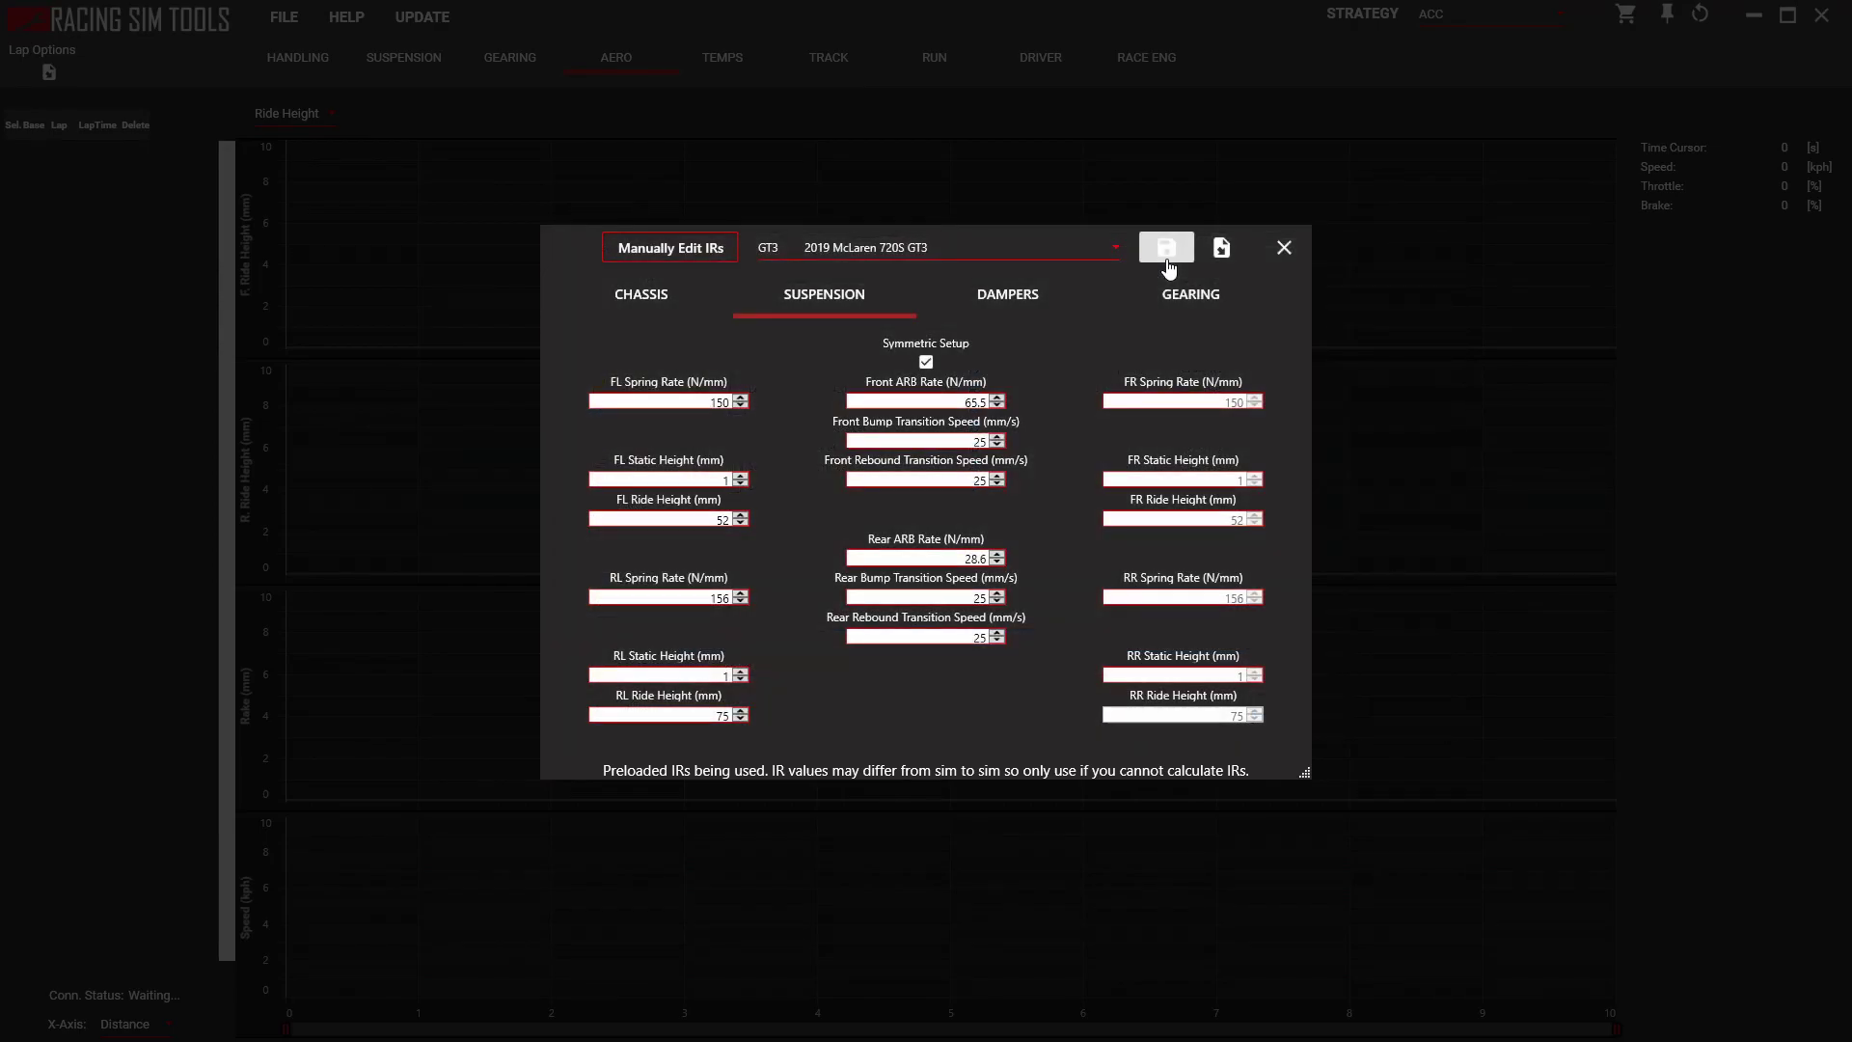
left_click(1286, 248)
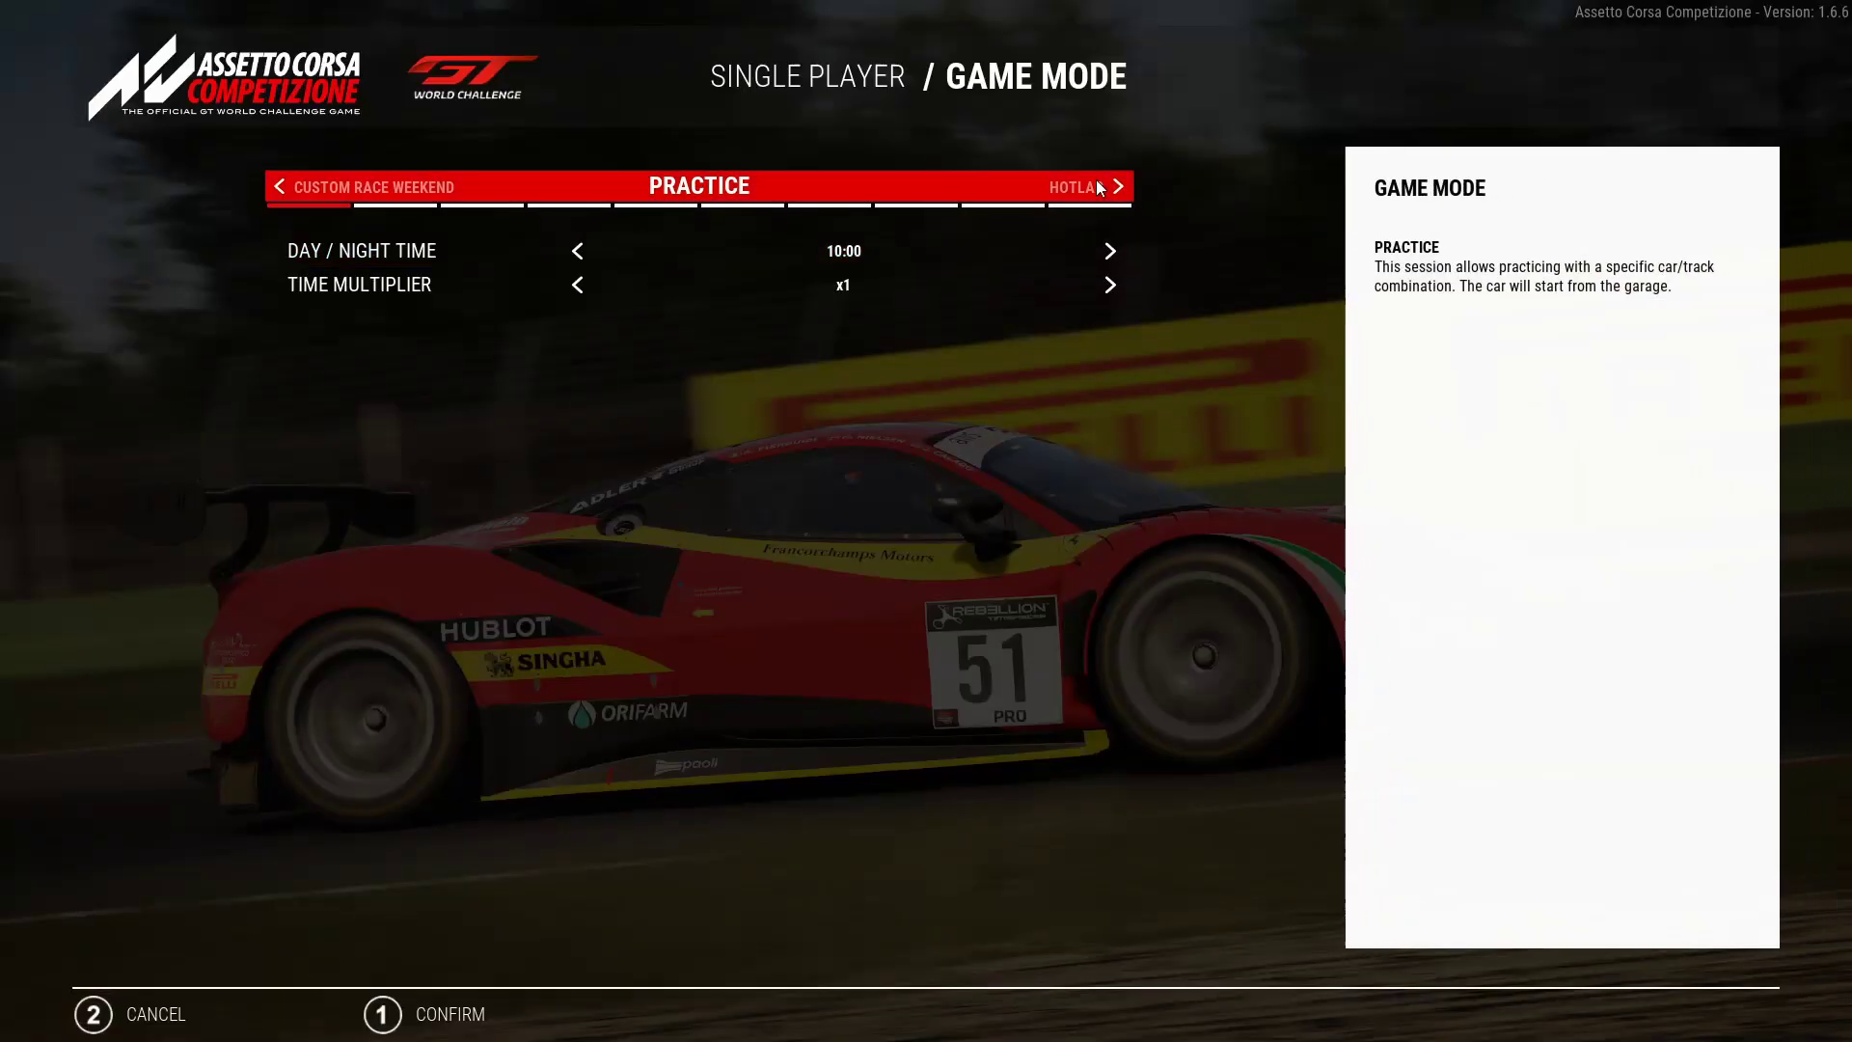
In Assetto Corsa Competizione, change the single-player game mode to Hotlap and confirm it
left_click(1100, 188)
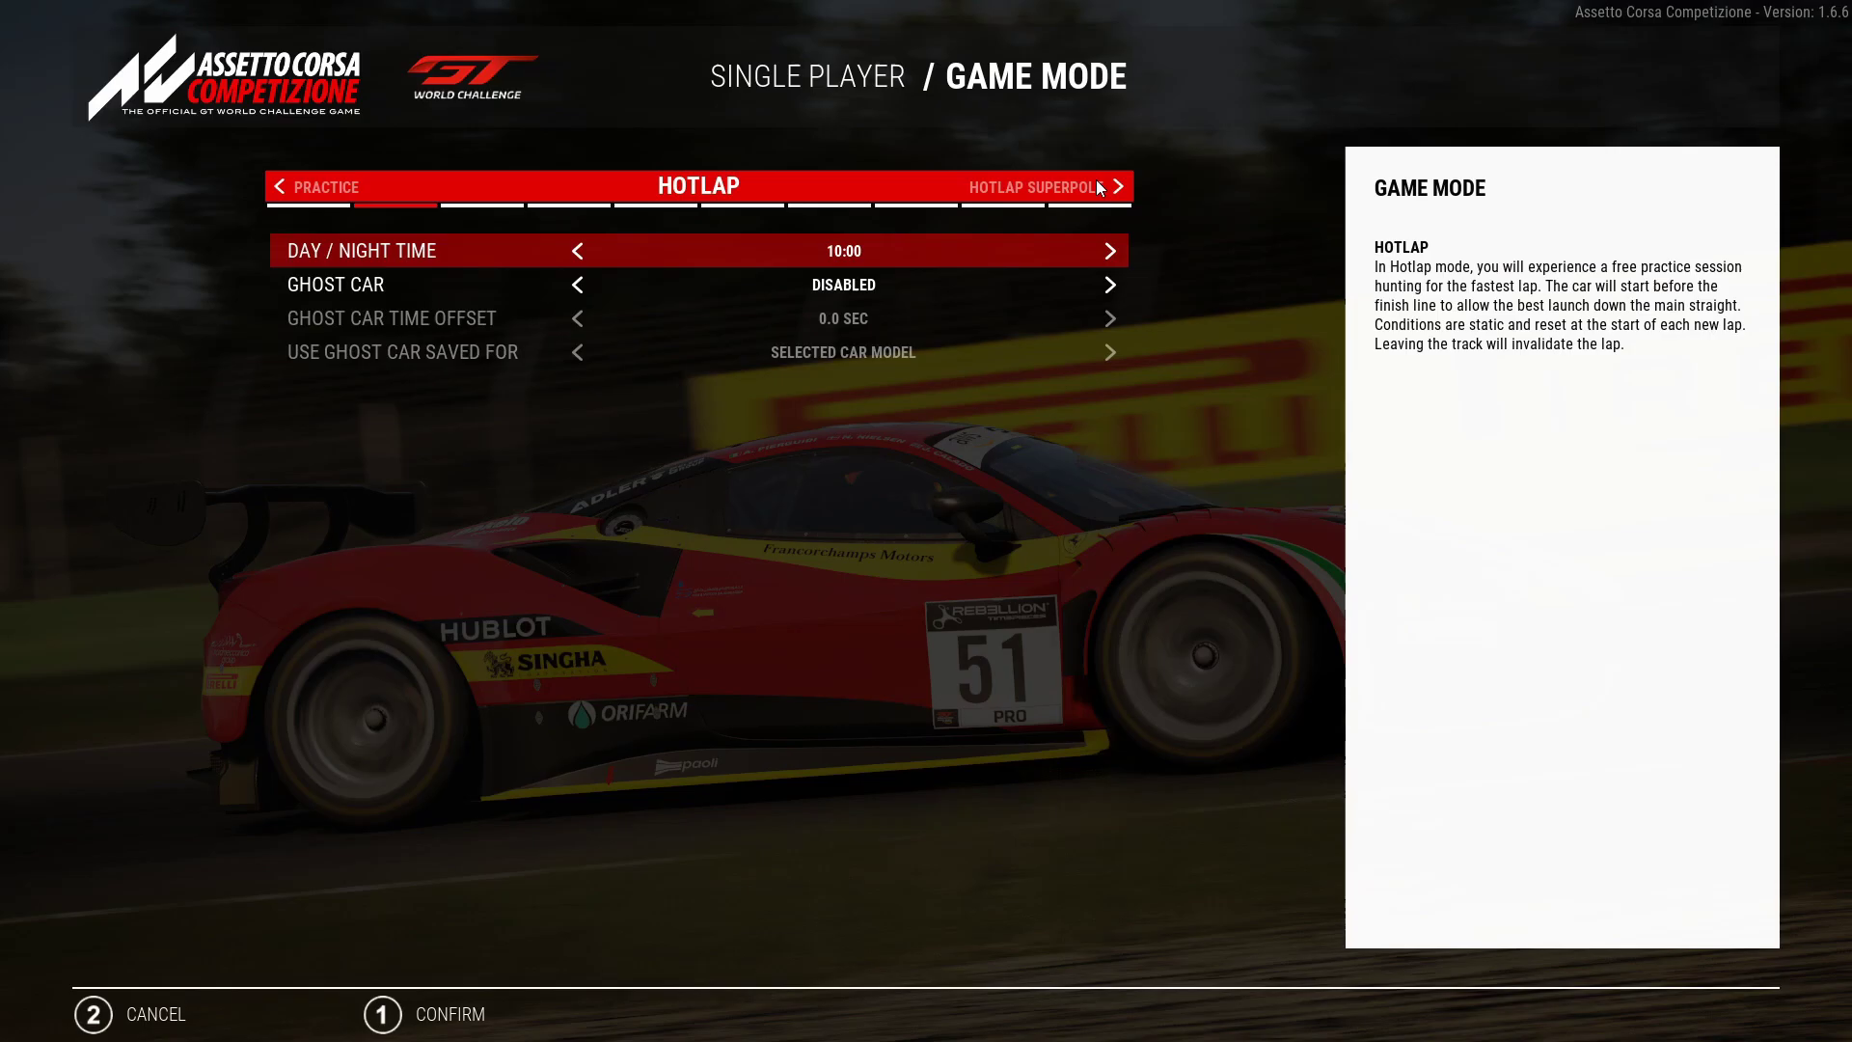
left_click(465, 1001)
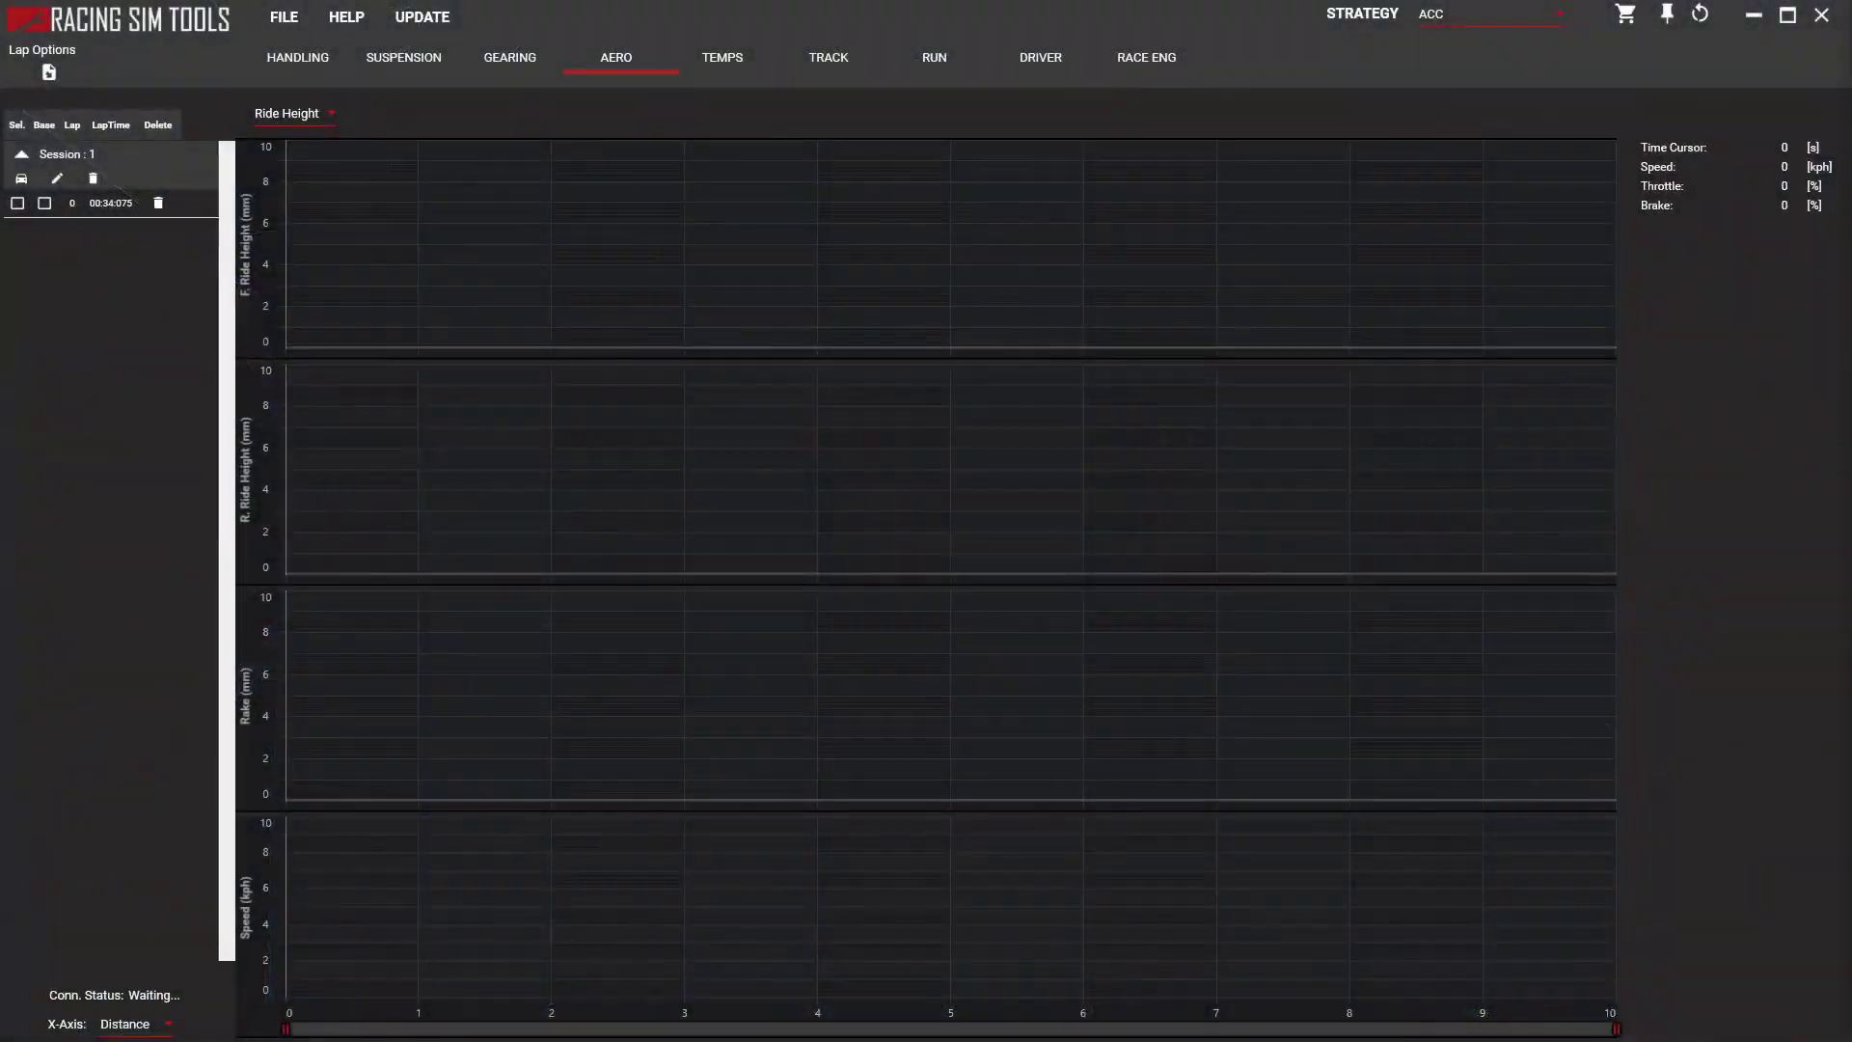
In Racing Sim Tools, select lap 0 of Session 1 and plot its ride height data against time
left_click(17, 202)
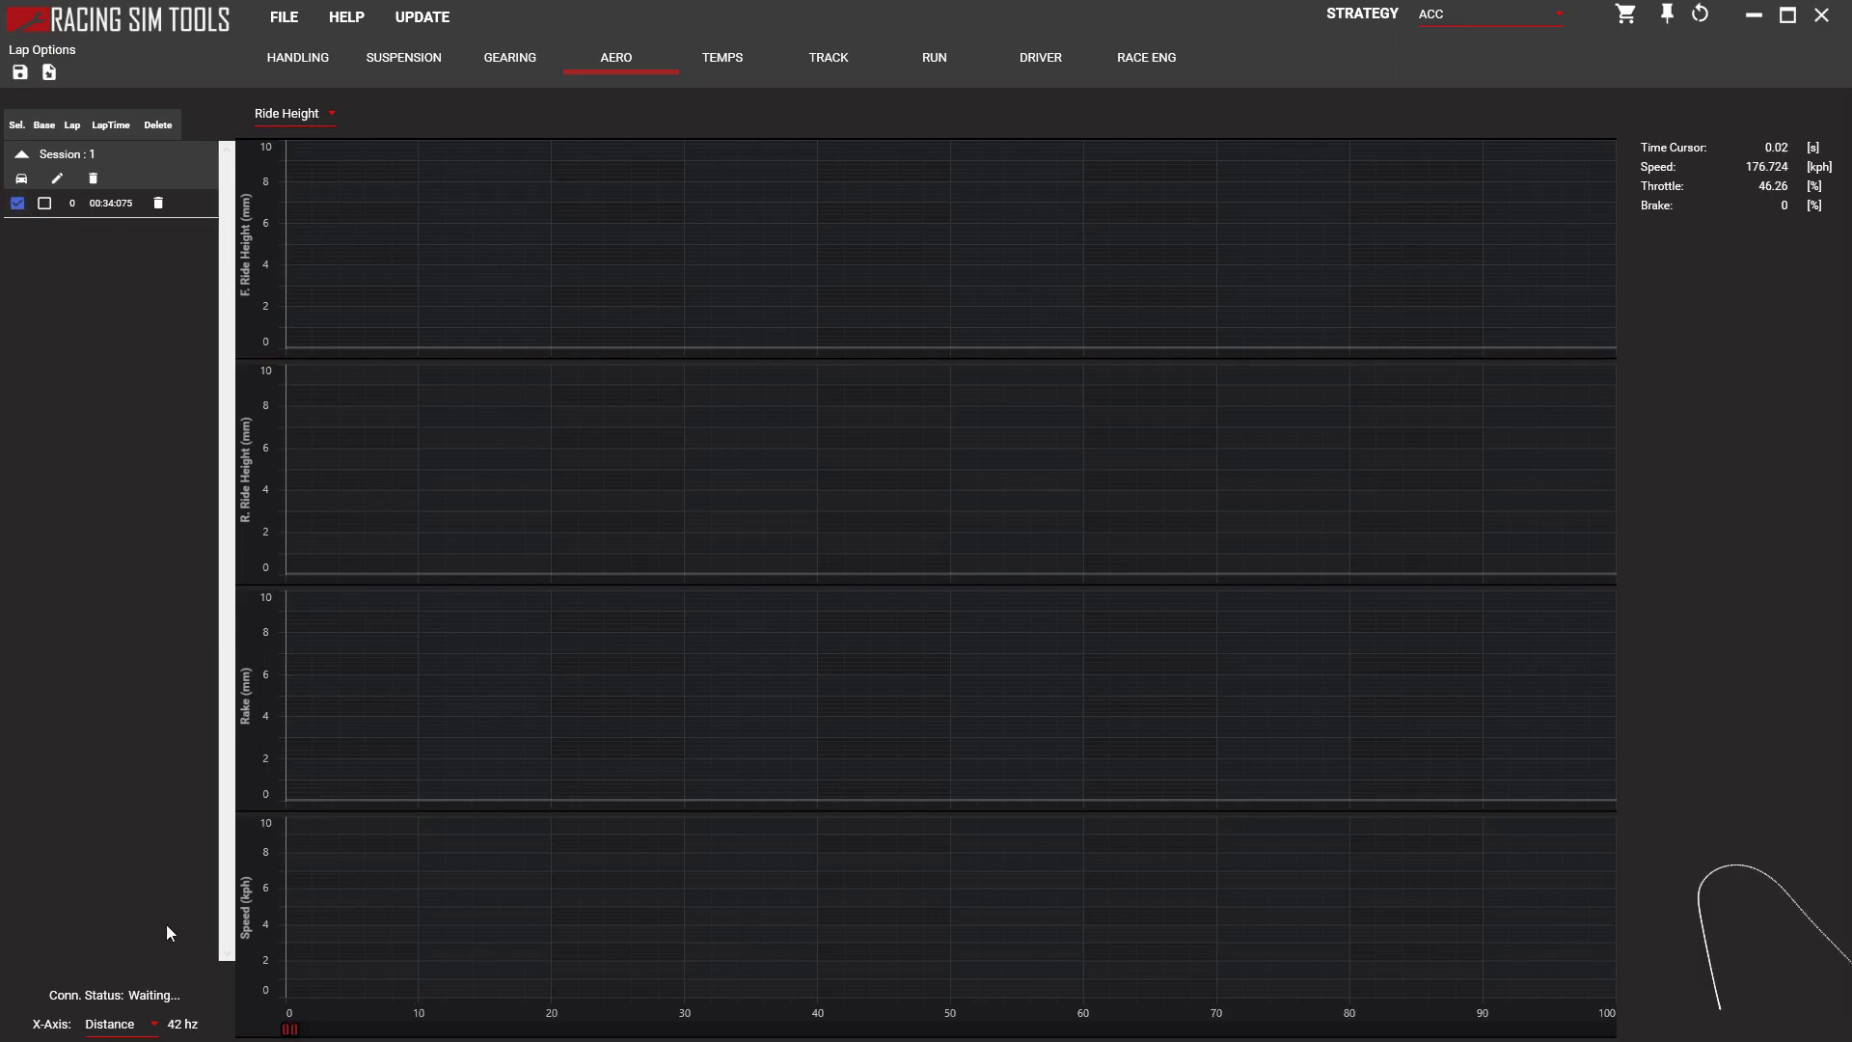
left_click(139, 1023)
left_click(129, 983)
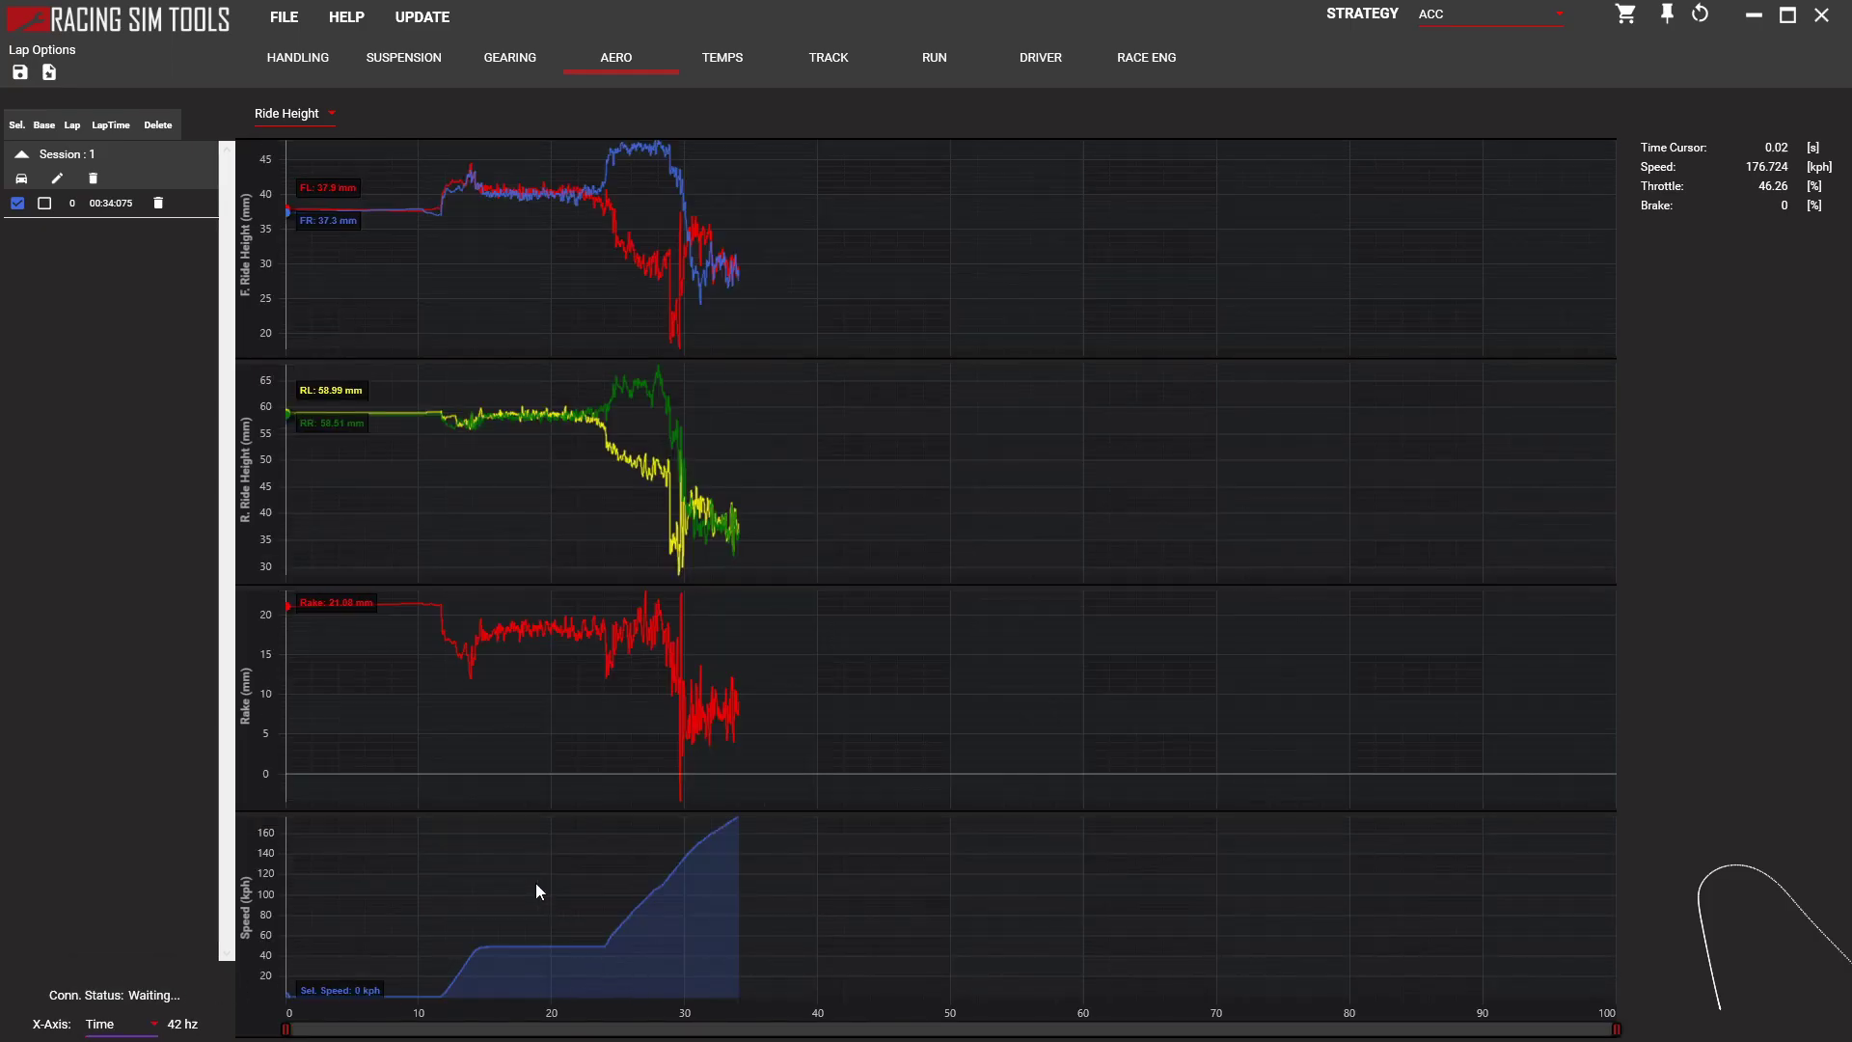
Plot the lap's Damper Speeds data and examine the front and rear travel values where the car is stationary
left_click(326, 61)
left_click(321, 113)
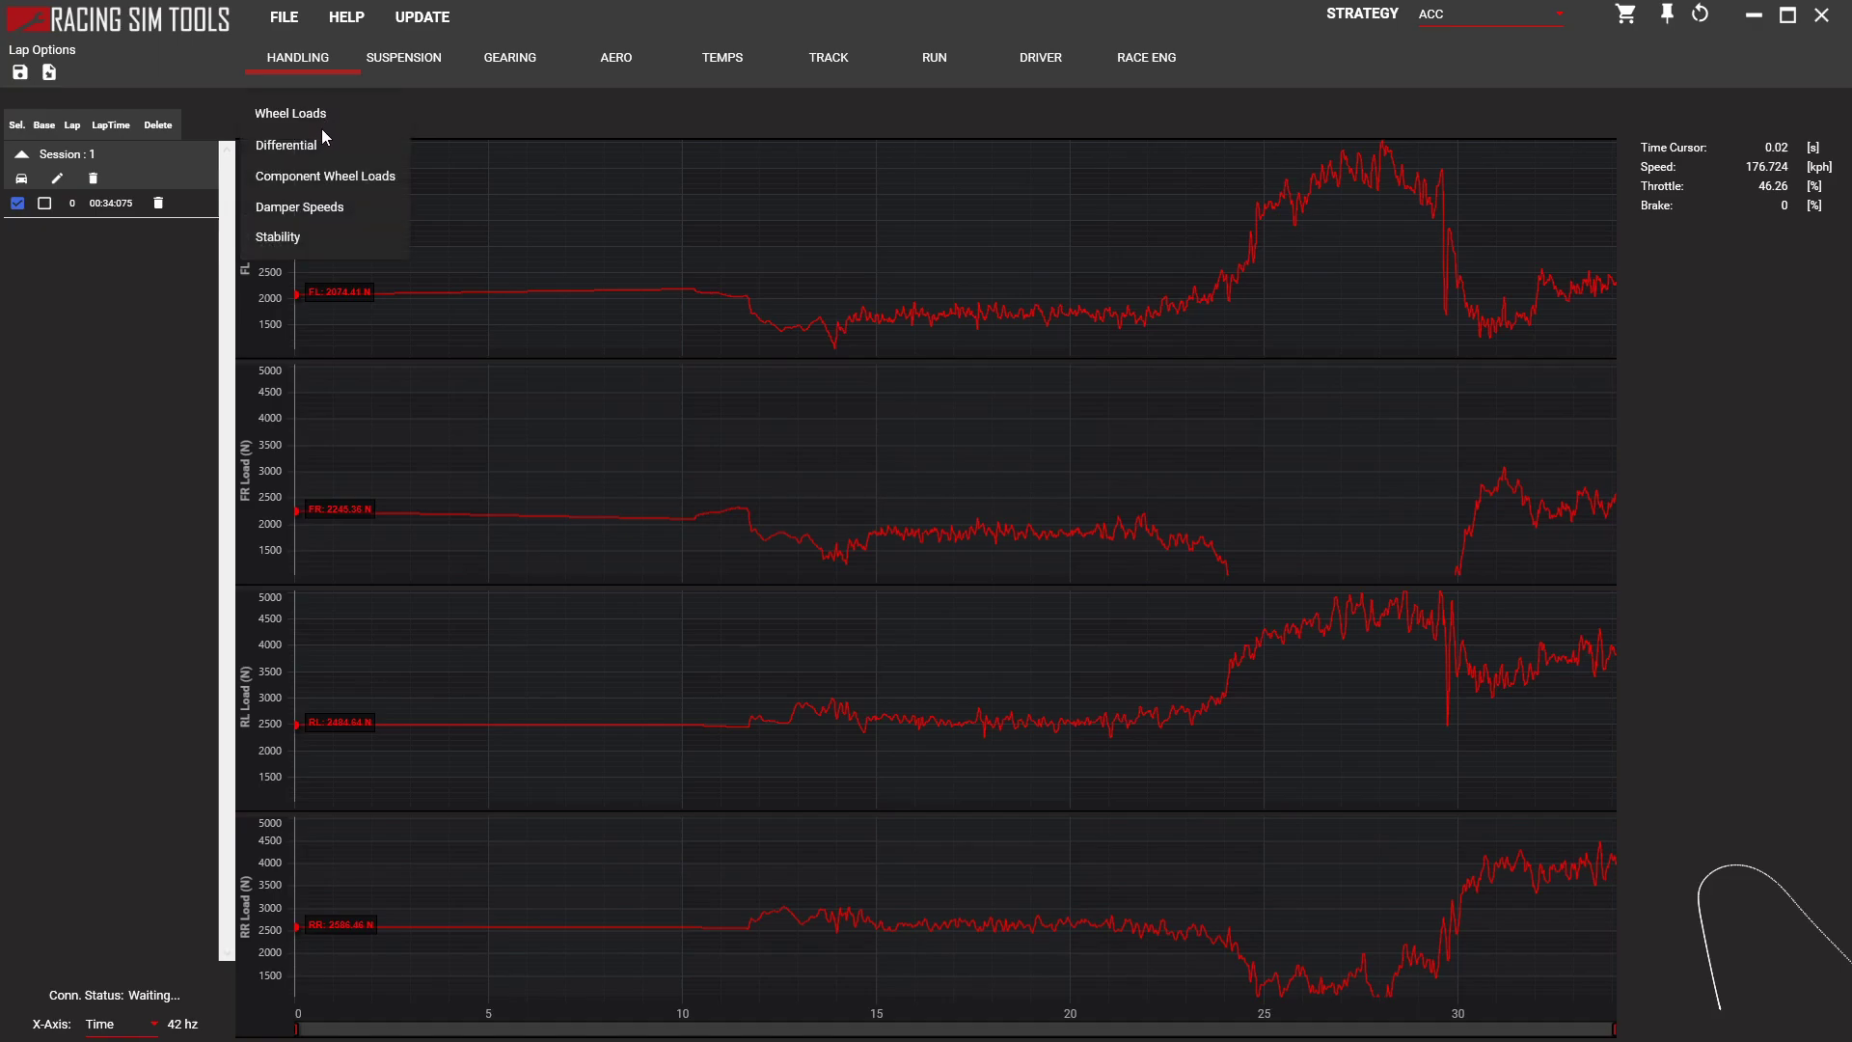
left_click(316, 203)
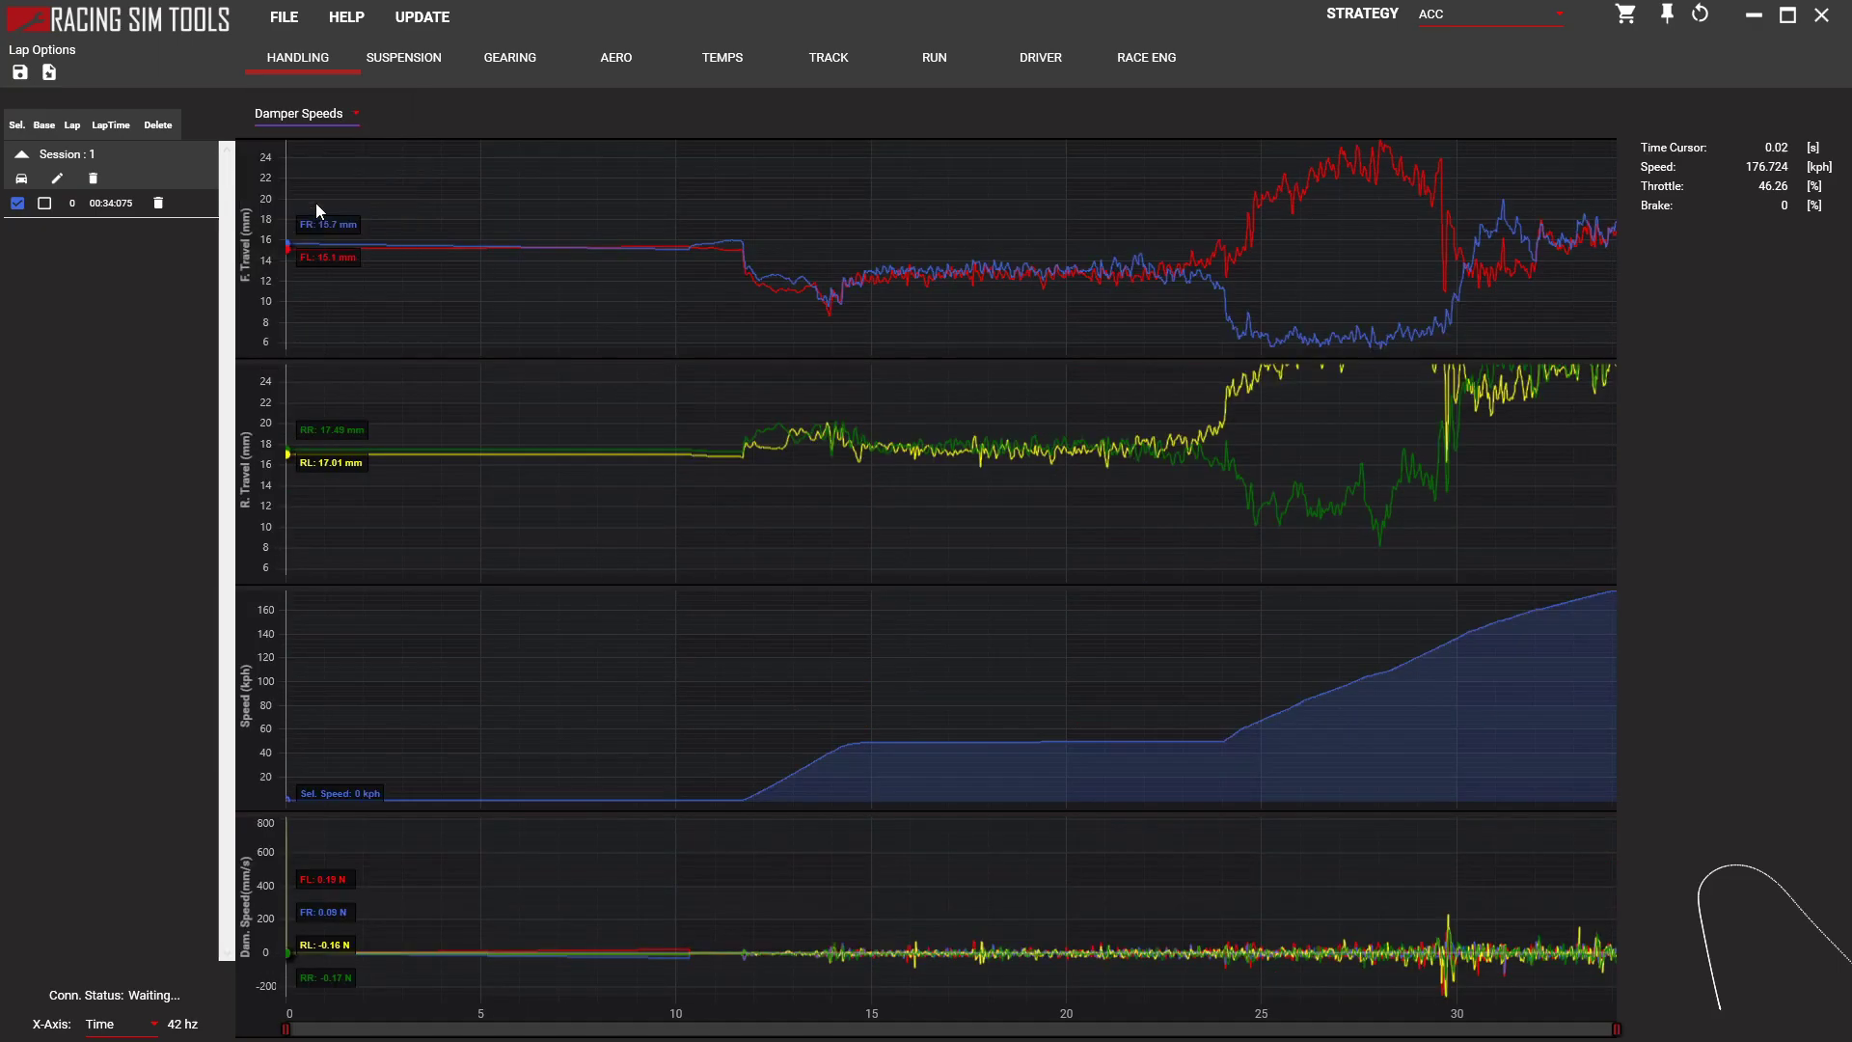
left_click_drag(435, 267, 1005, 286)
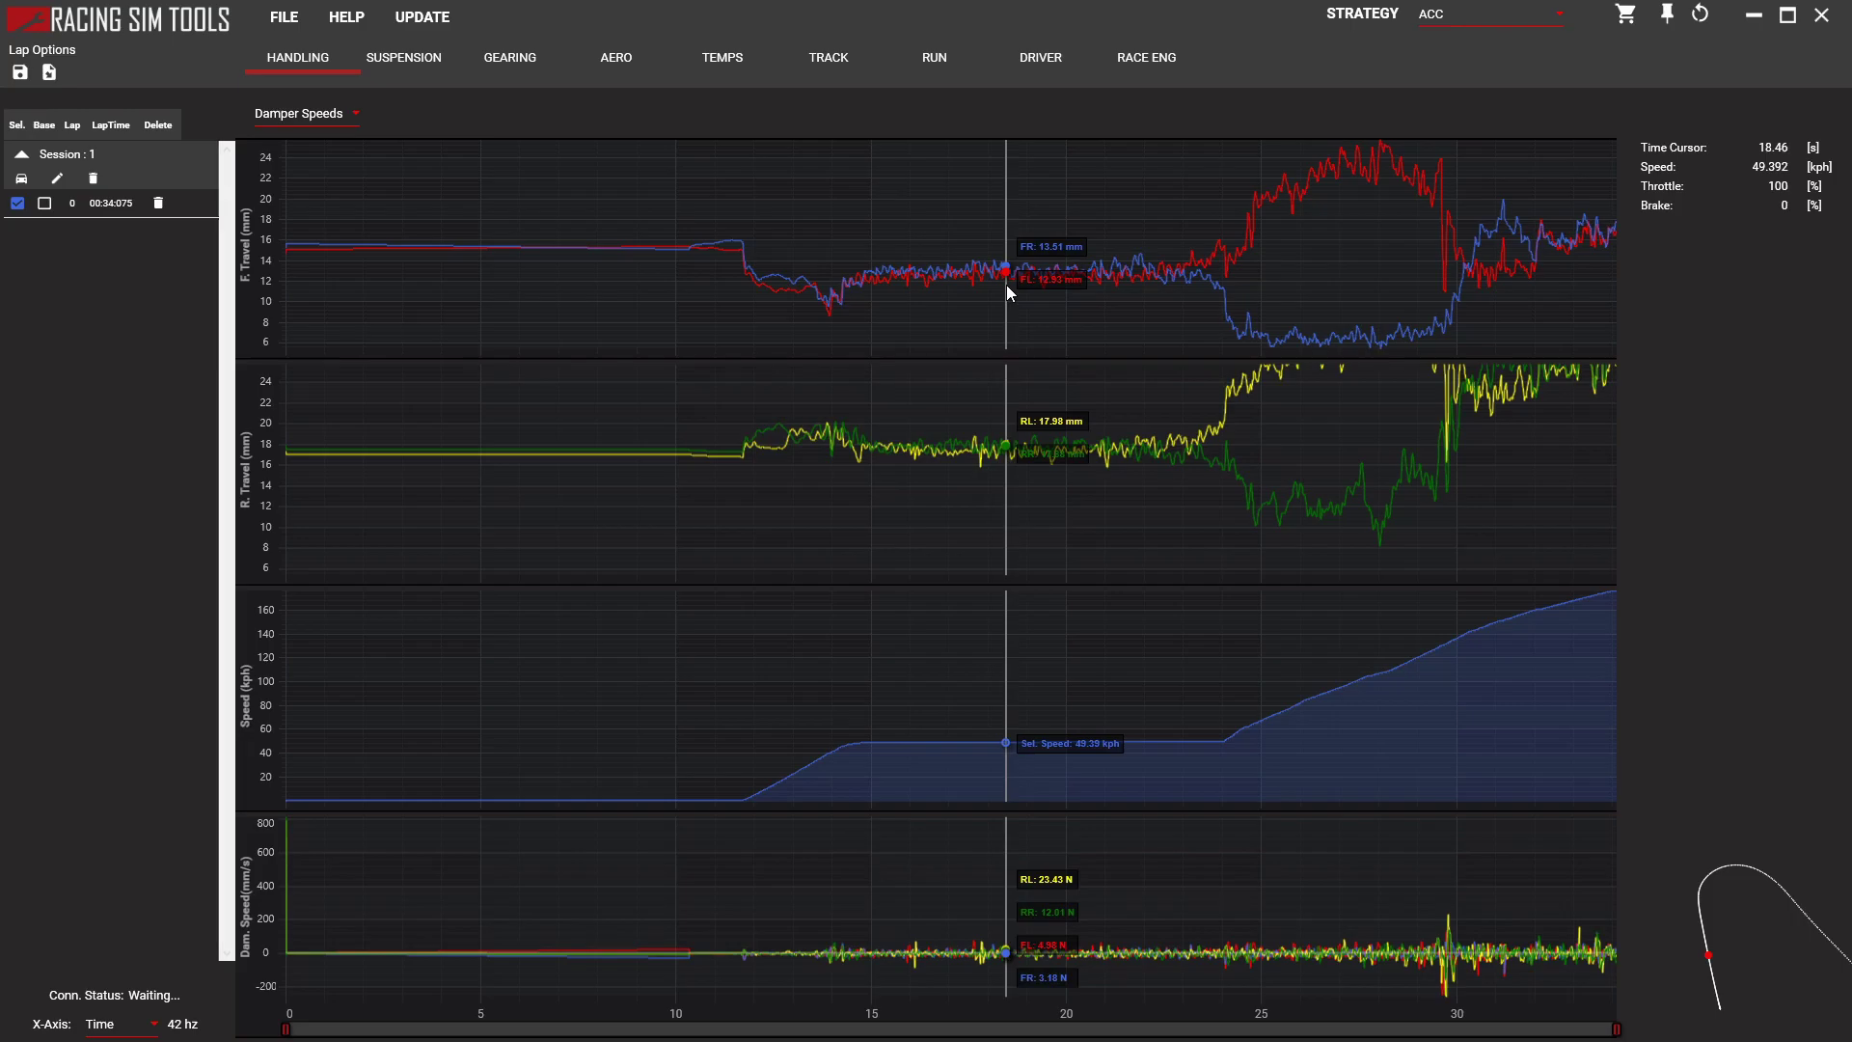
left_click(574, 261)
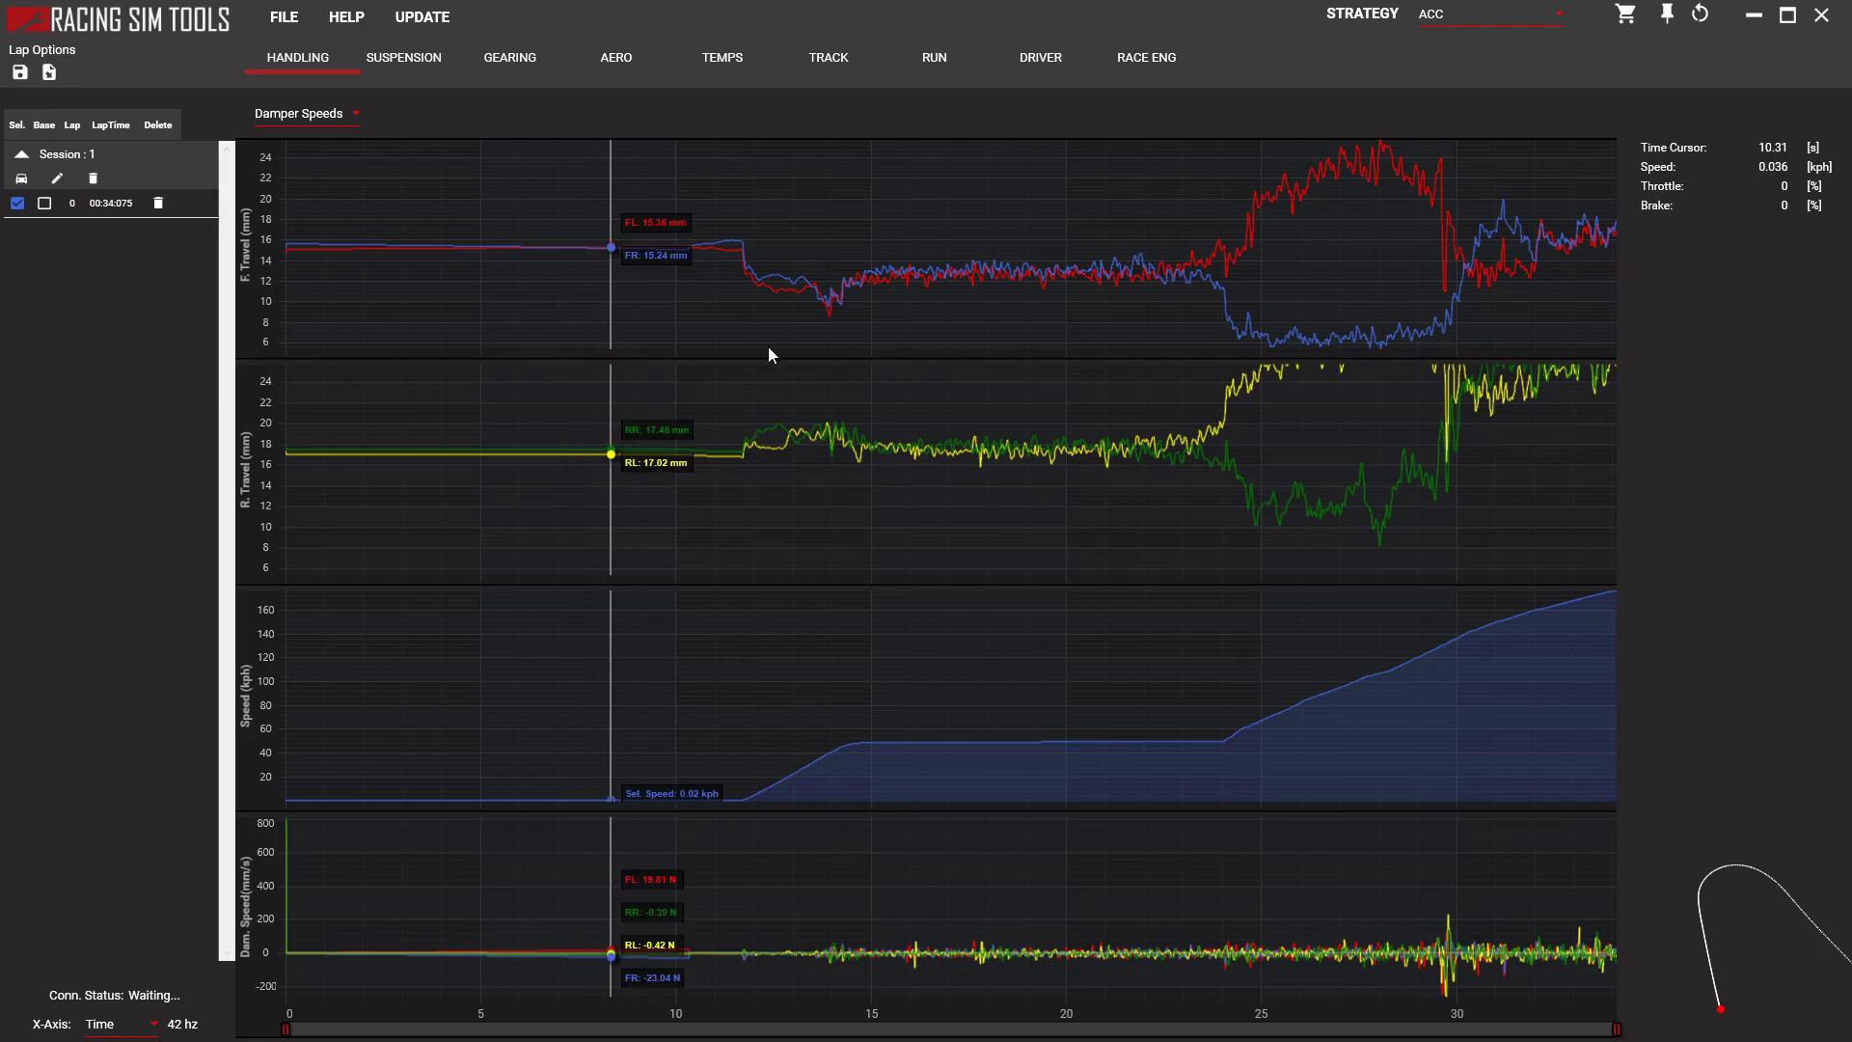
left_click(928, 412)
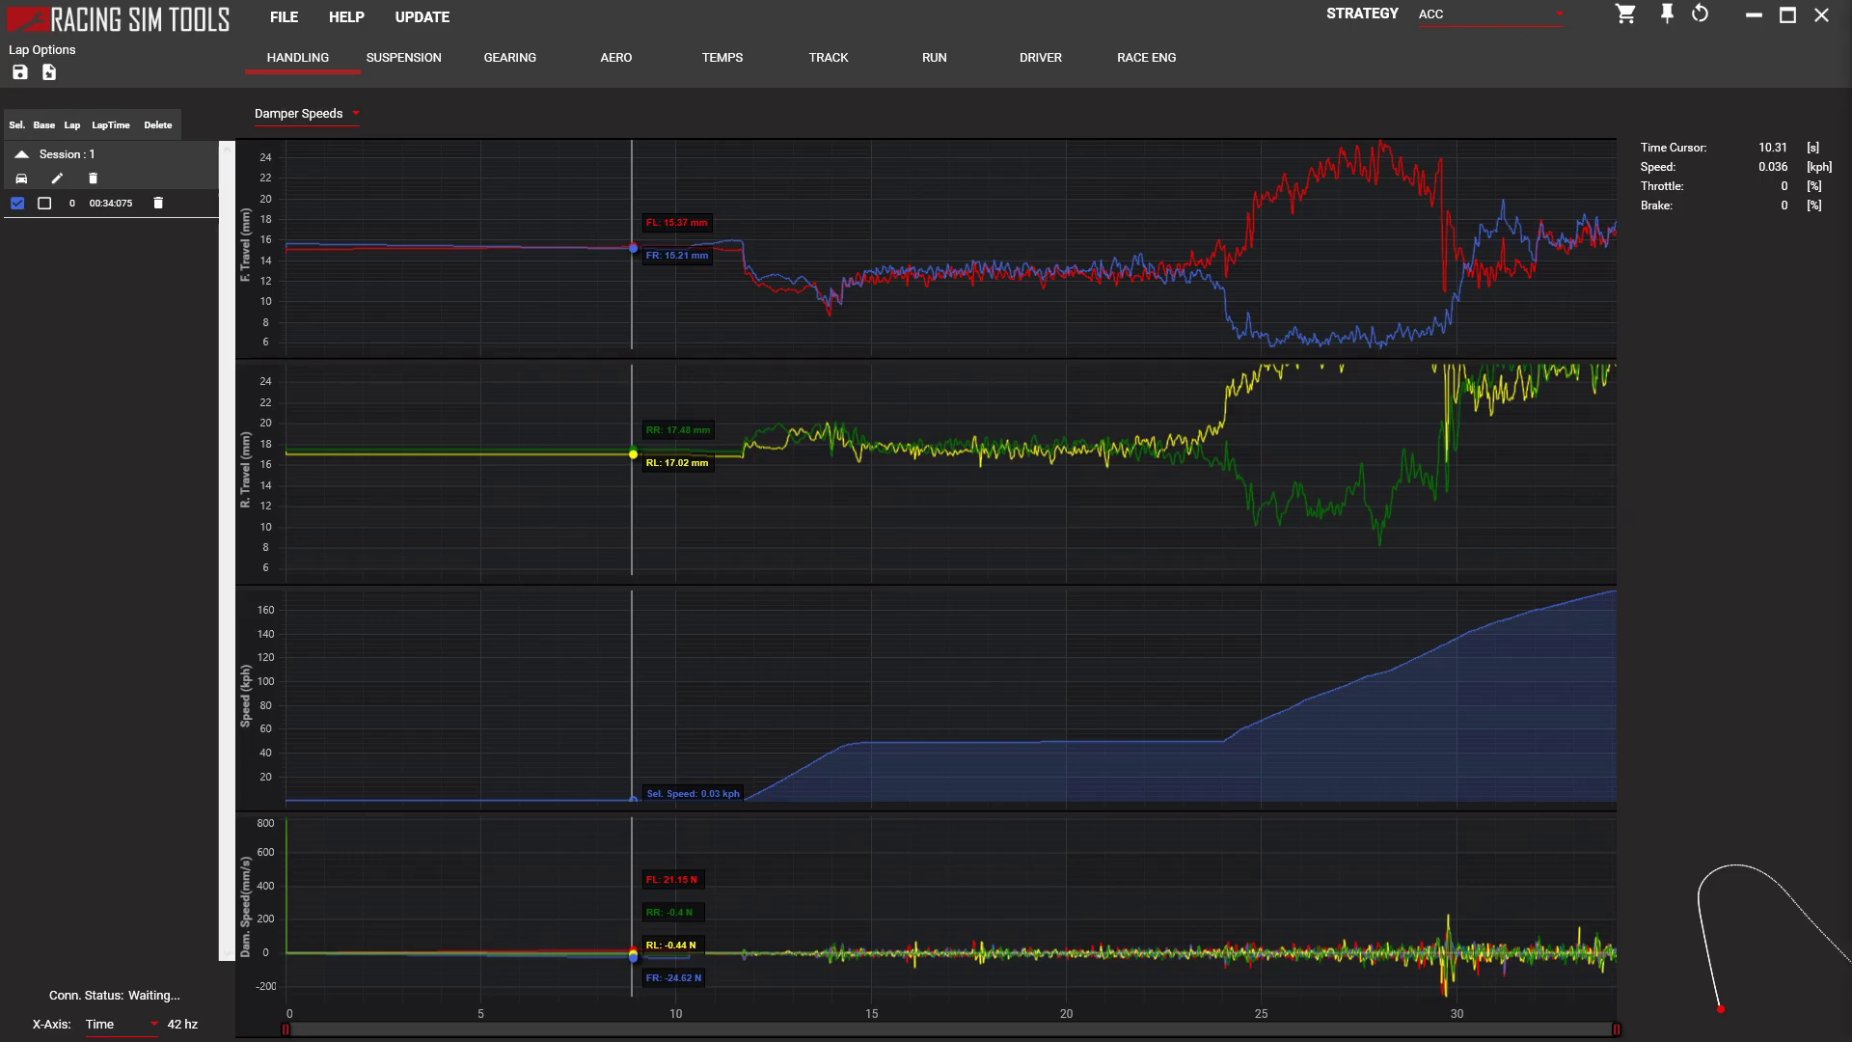
In the car parameters' suspension settings, set the FL static height to 15.3 mm and the RL static height to 17.2 mm
left_click(274, 26)
left_click(318, 75)
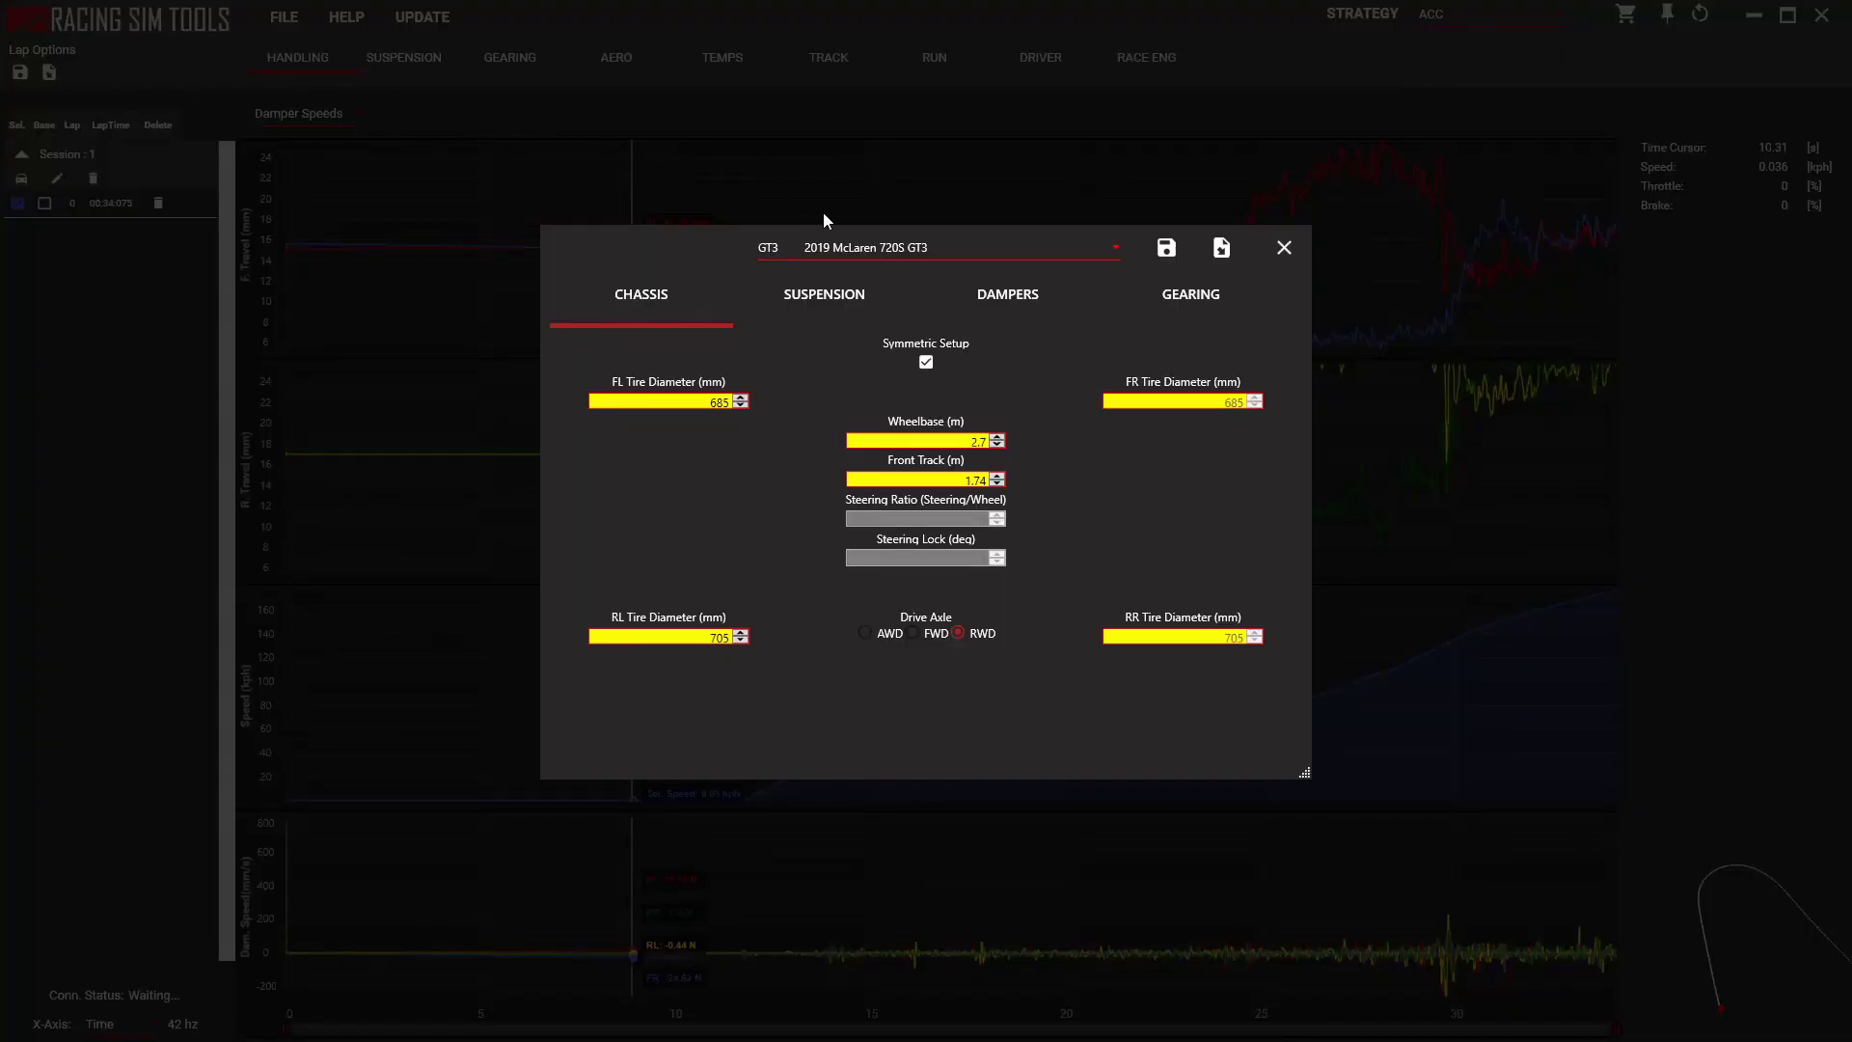
left_click(824, 292)
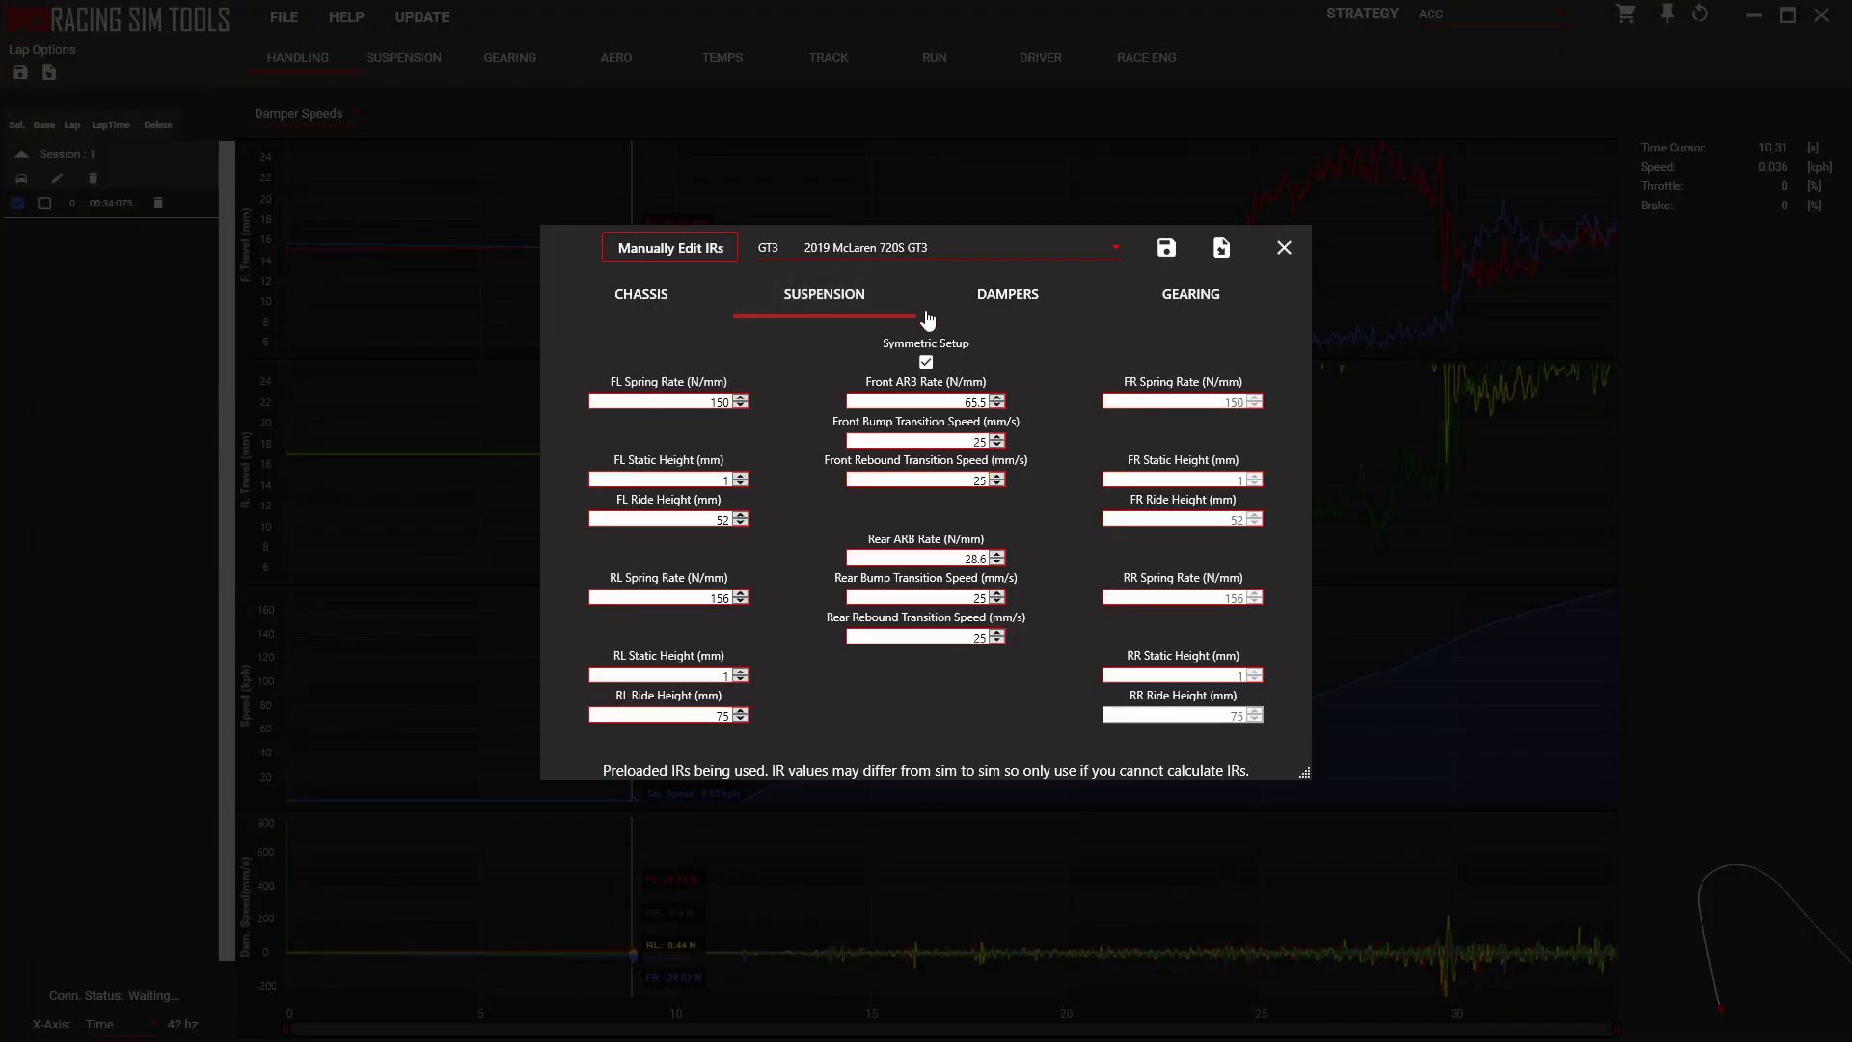
left_click(731, 480)
type("15.3")
left_click(710, 678)
type("17.2")
Save the car setup over the existing Mclaren_nurb.car file and close the car parameters
left_click(1169, 248)
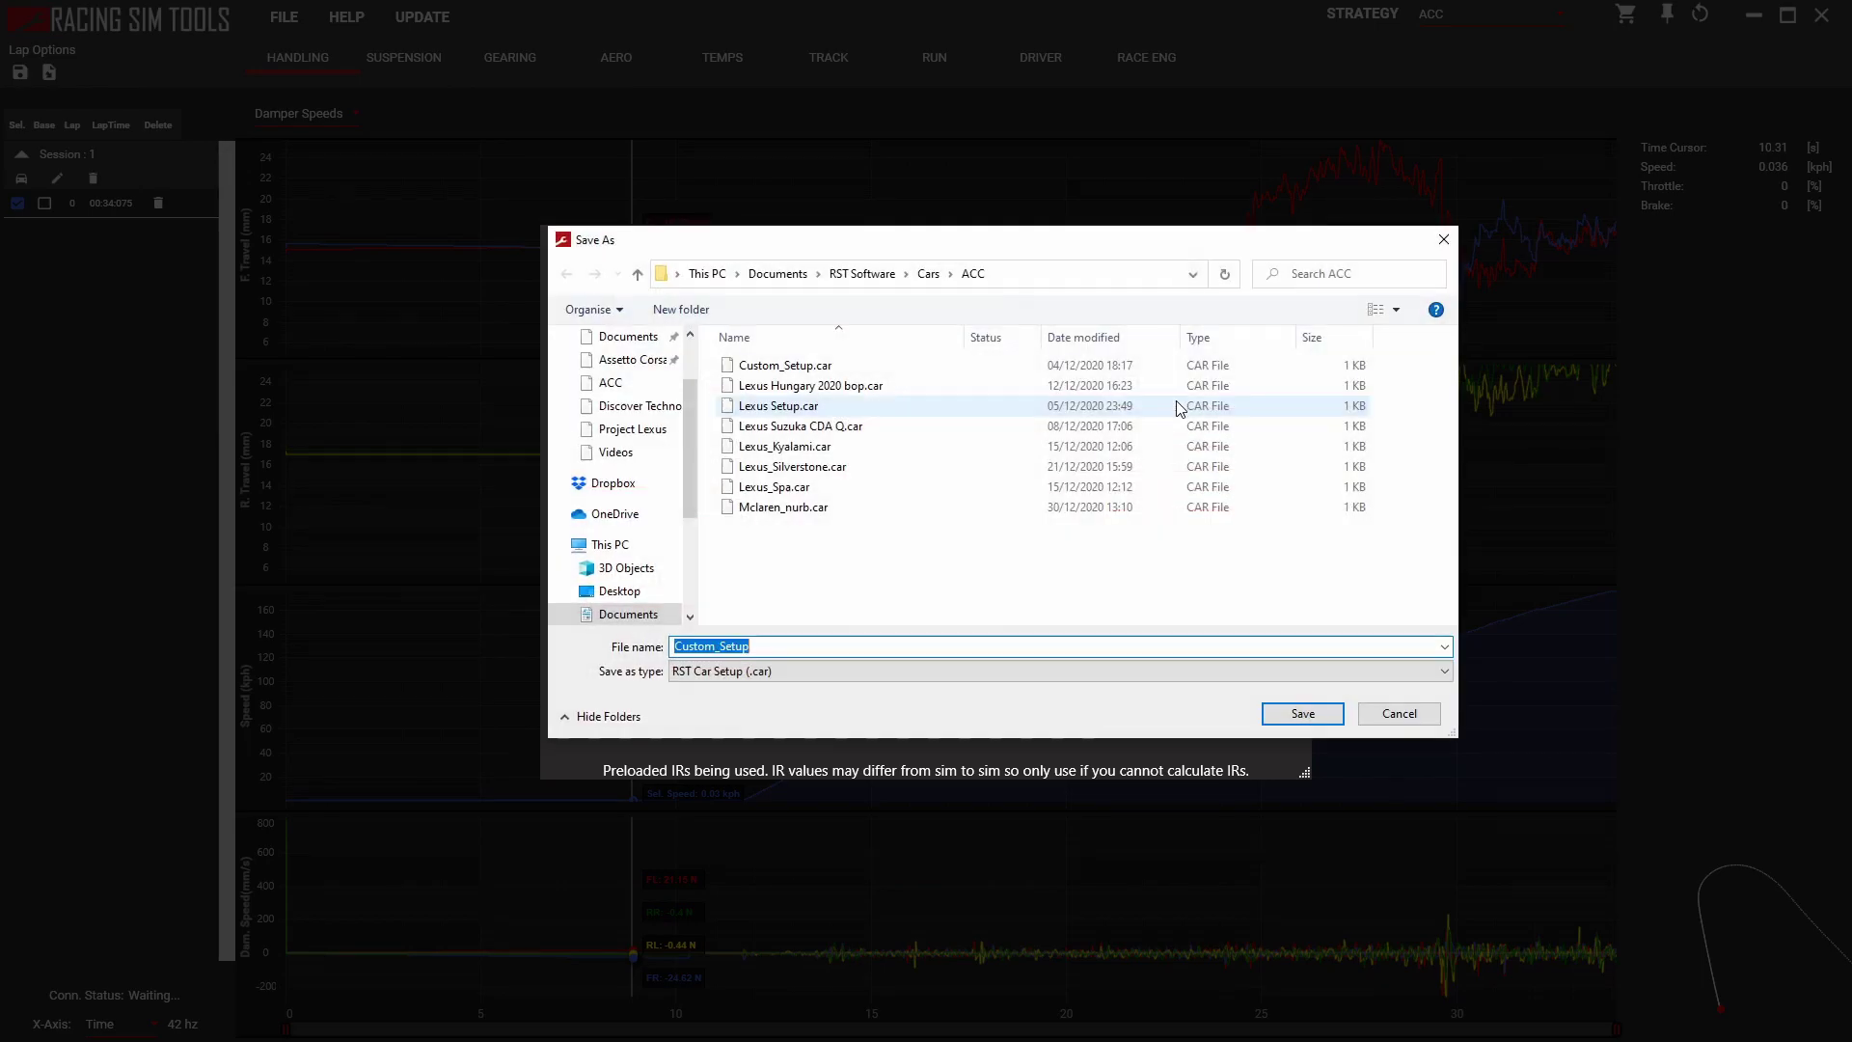
left_click(812, 508)
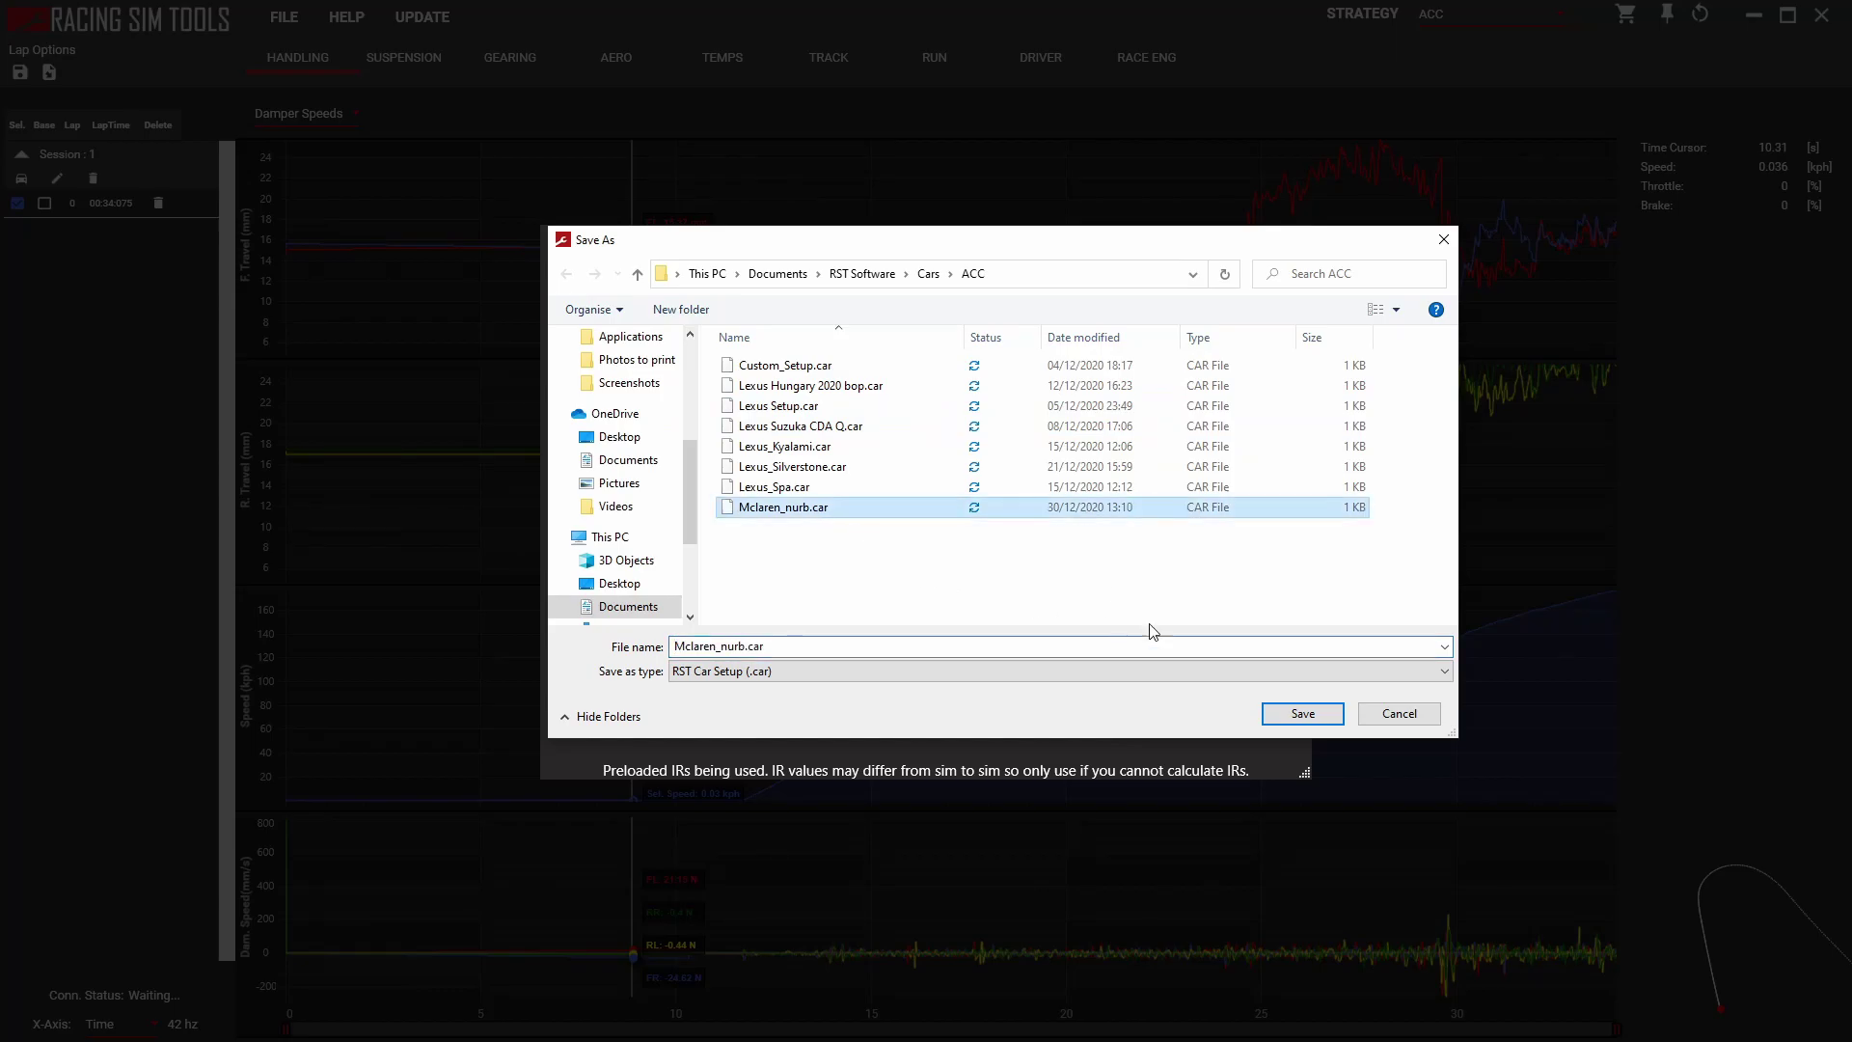
left_click(1302, 712)
left_click(970, 583)
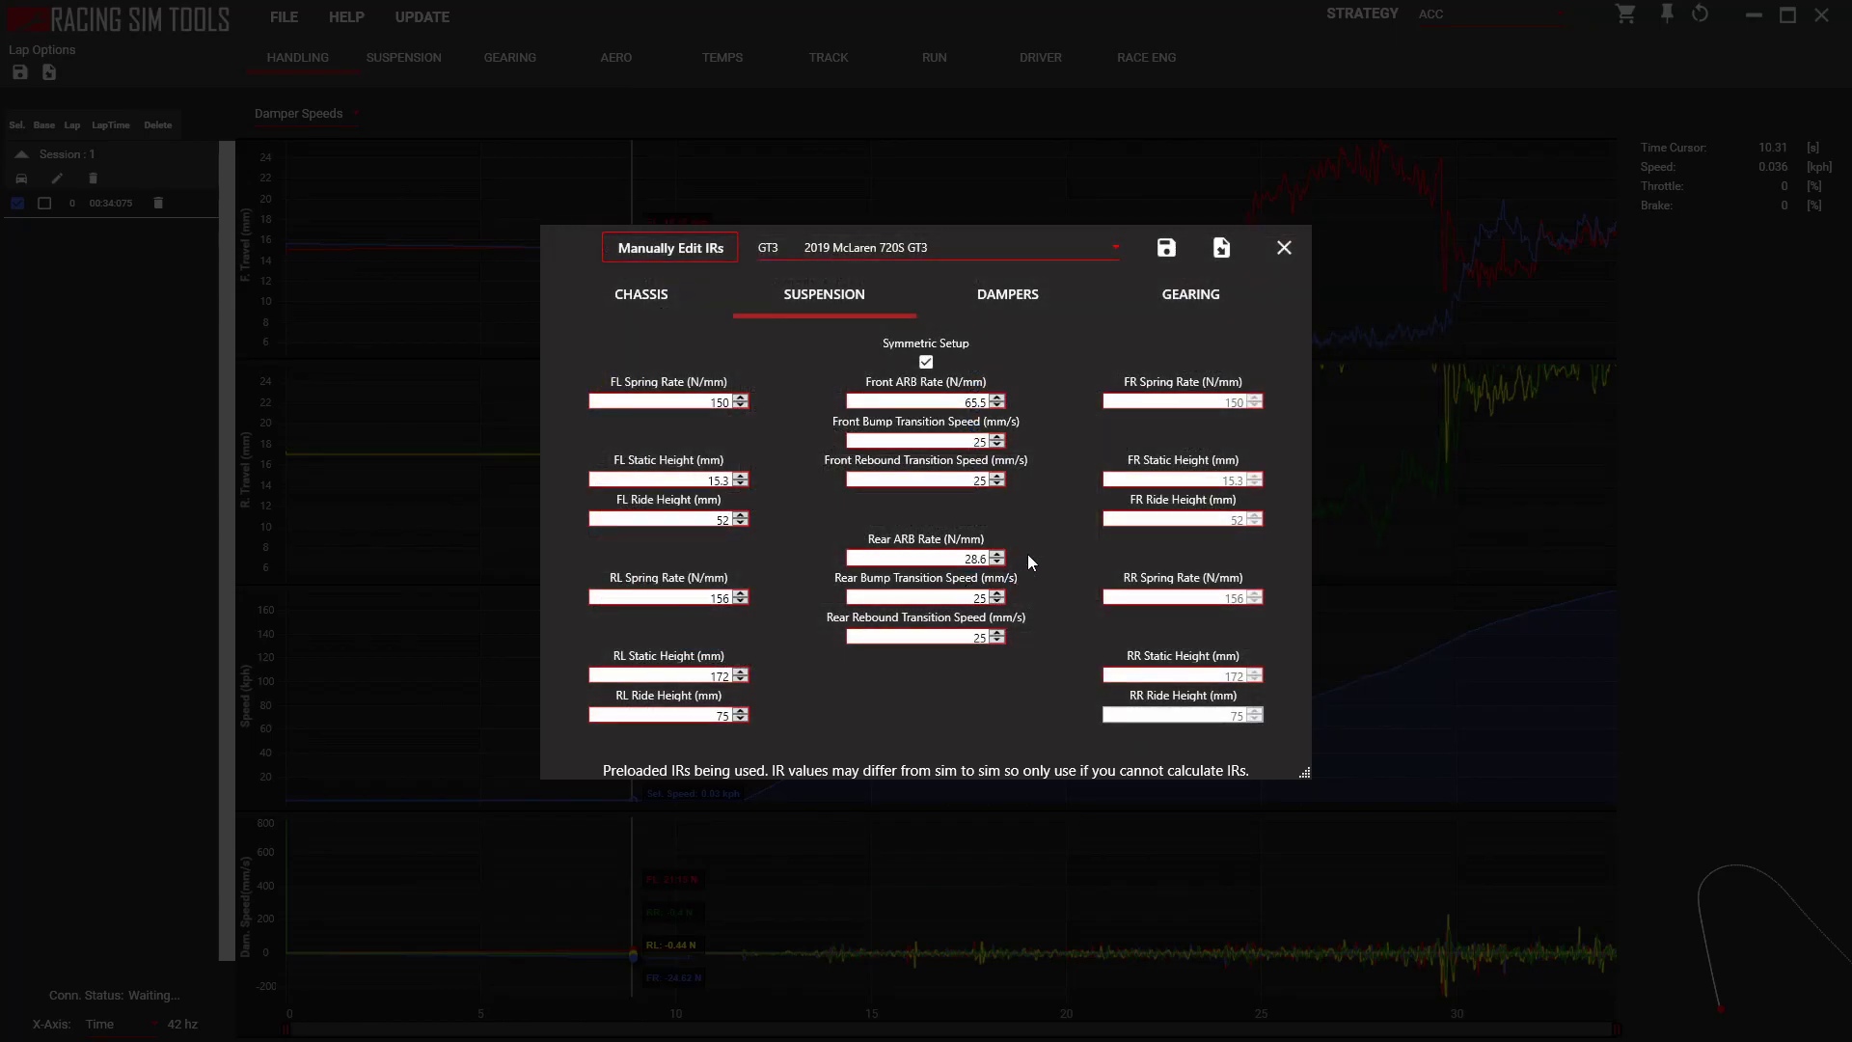
left_click(1284, 248)
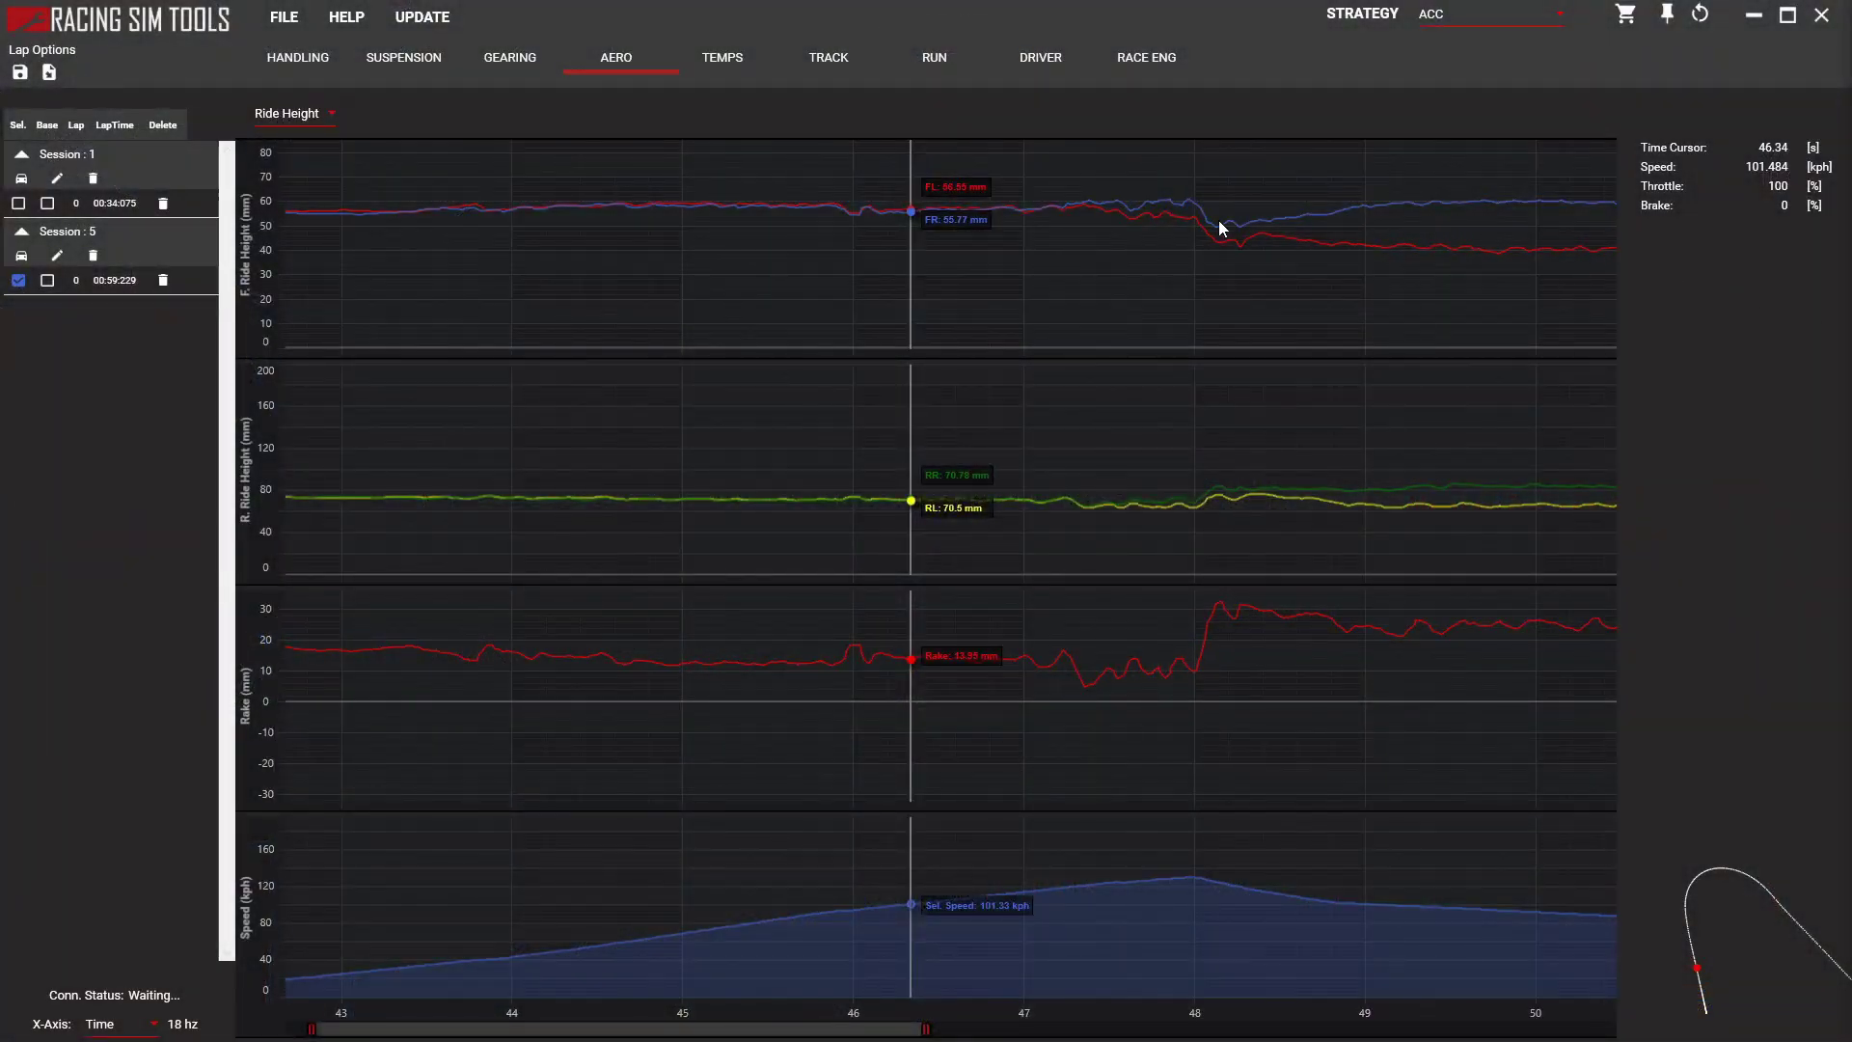
Switch to the RST Input Calculator spreadsheet in Google Sheets and review pre-session steps 1 to 8 one by one
left_click(294, 386)
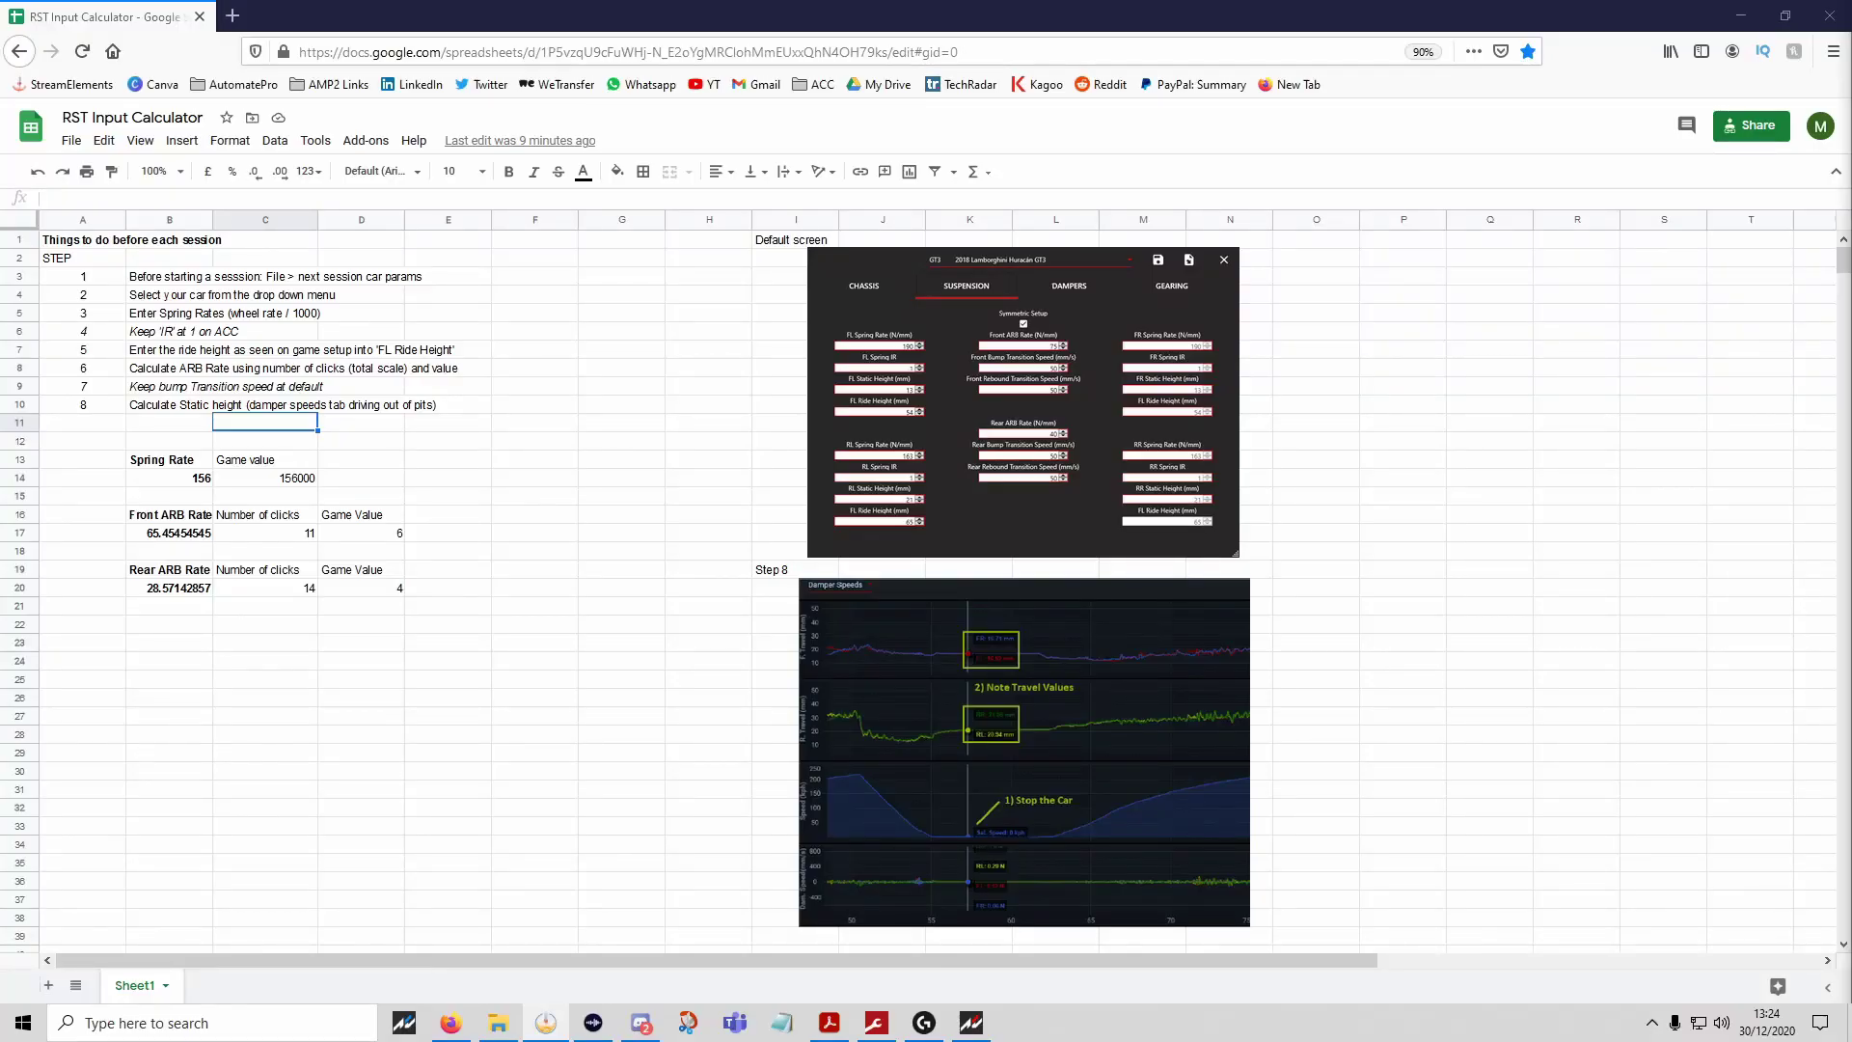
left_click(75, 279)
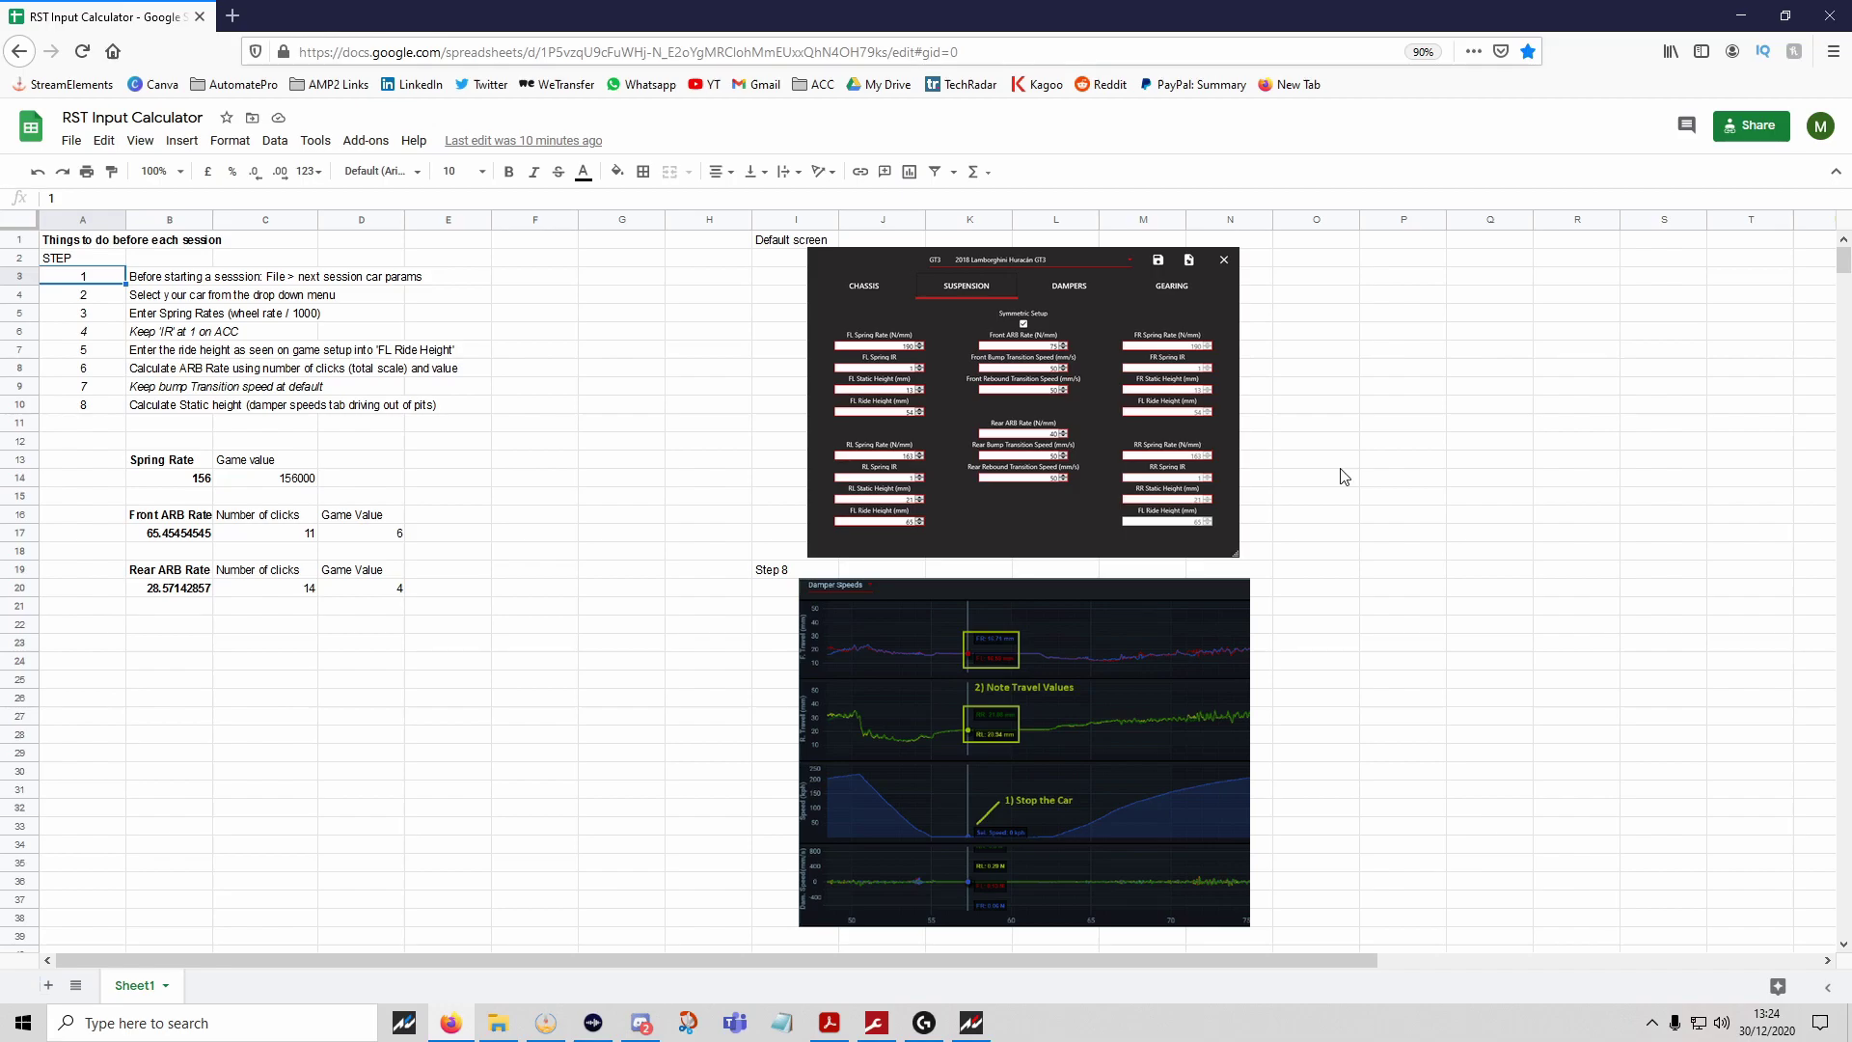
key("Down")
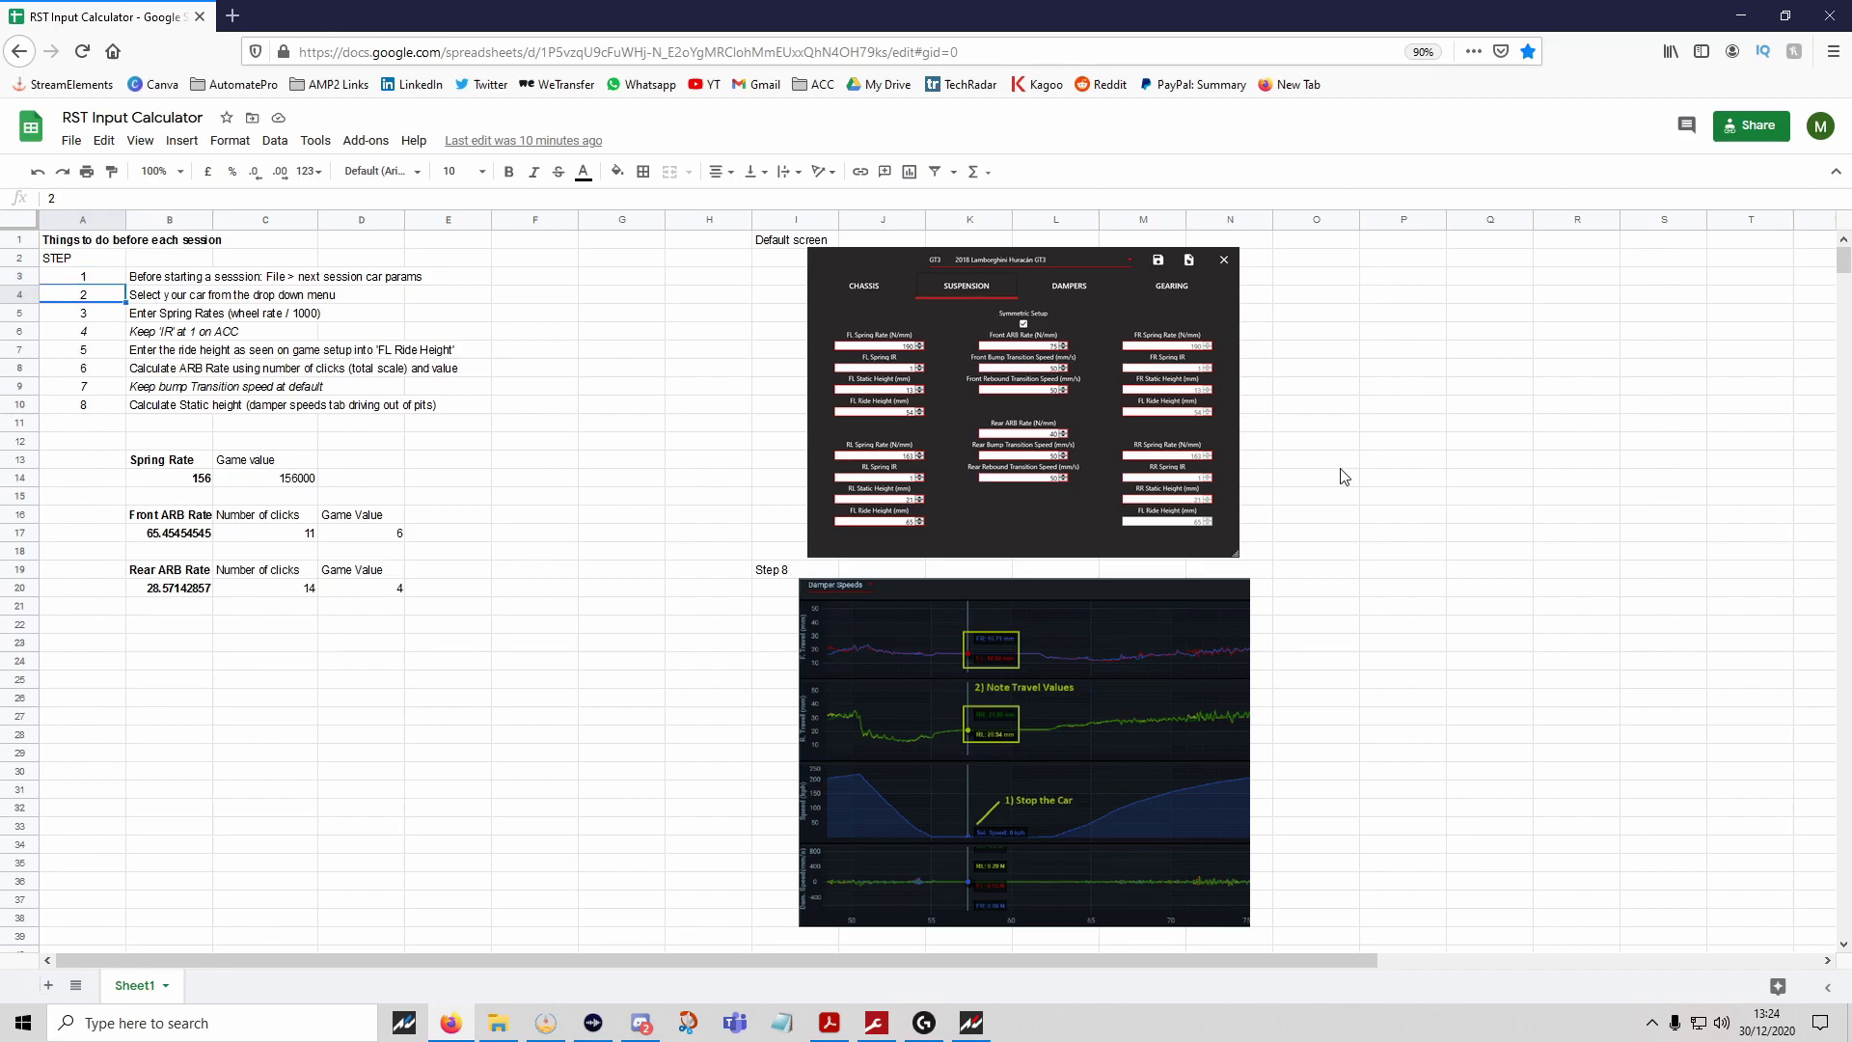
key("Down")
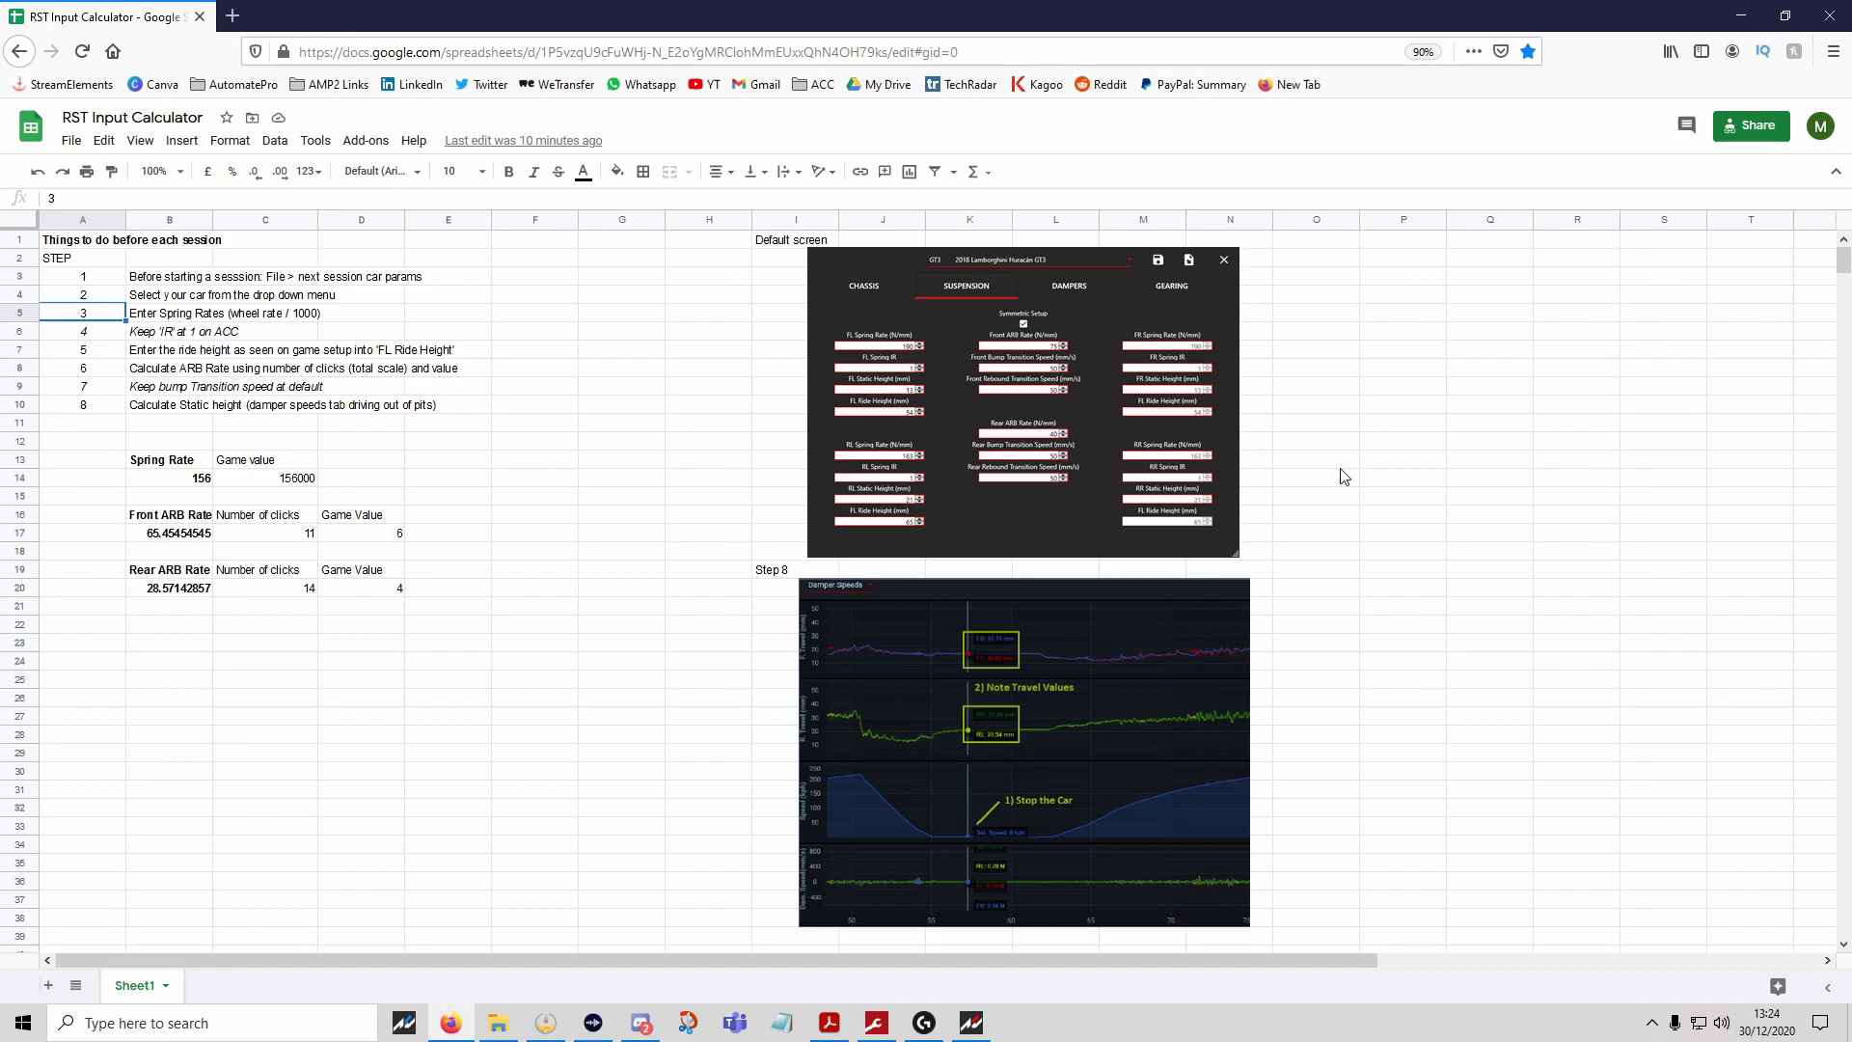
key("Down")
key("Down")
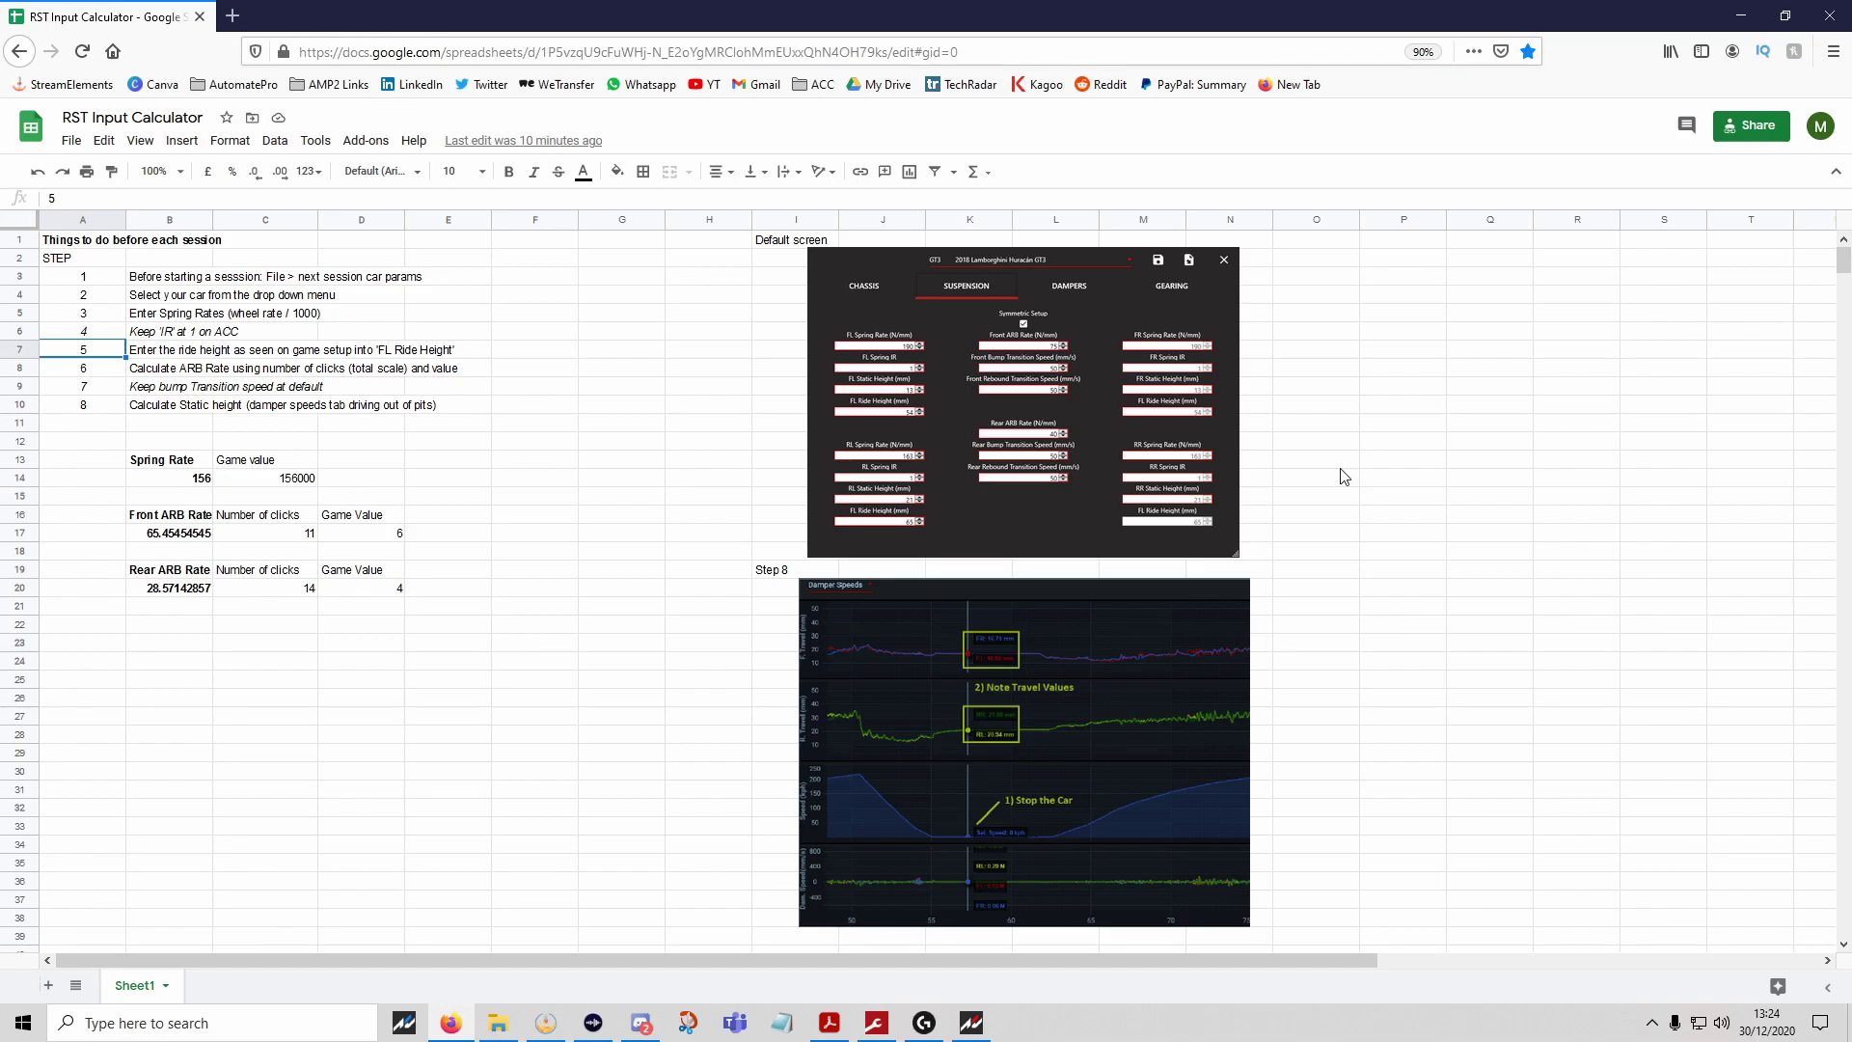
key("Down")
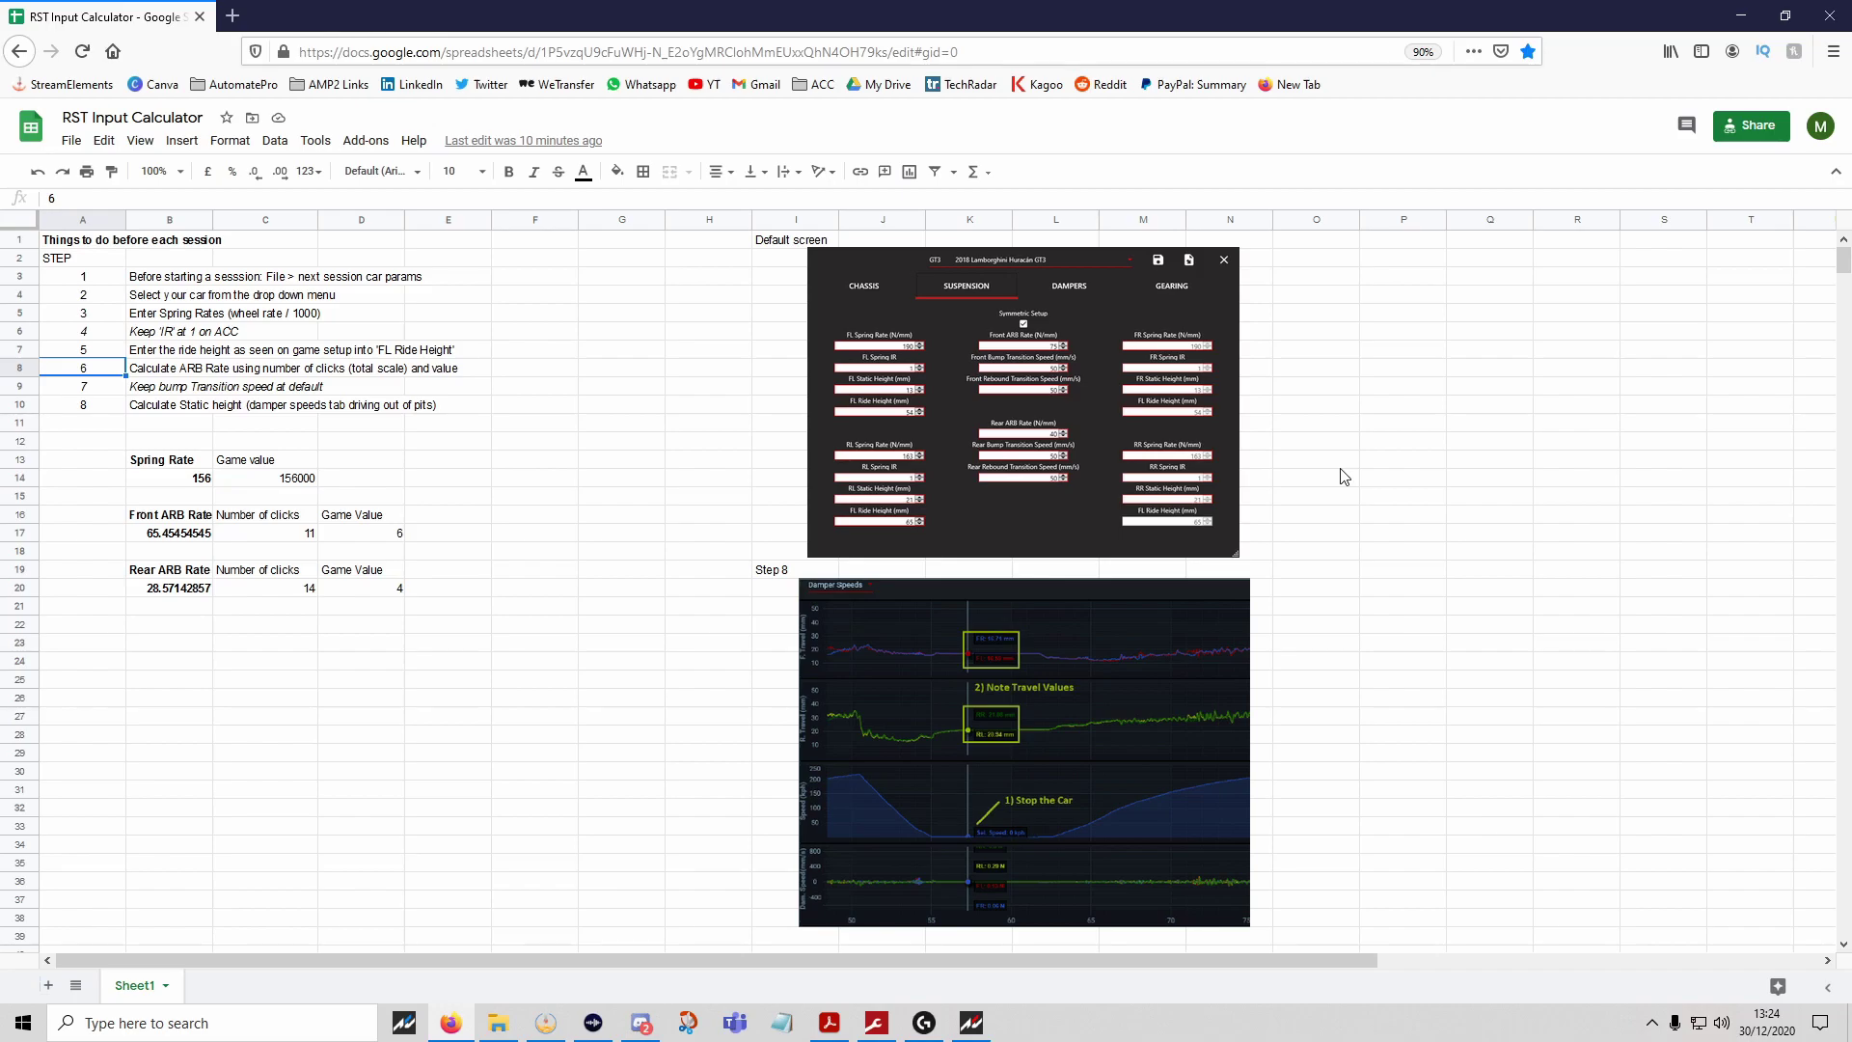
key("Down")
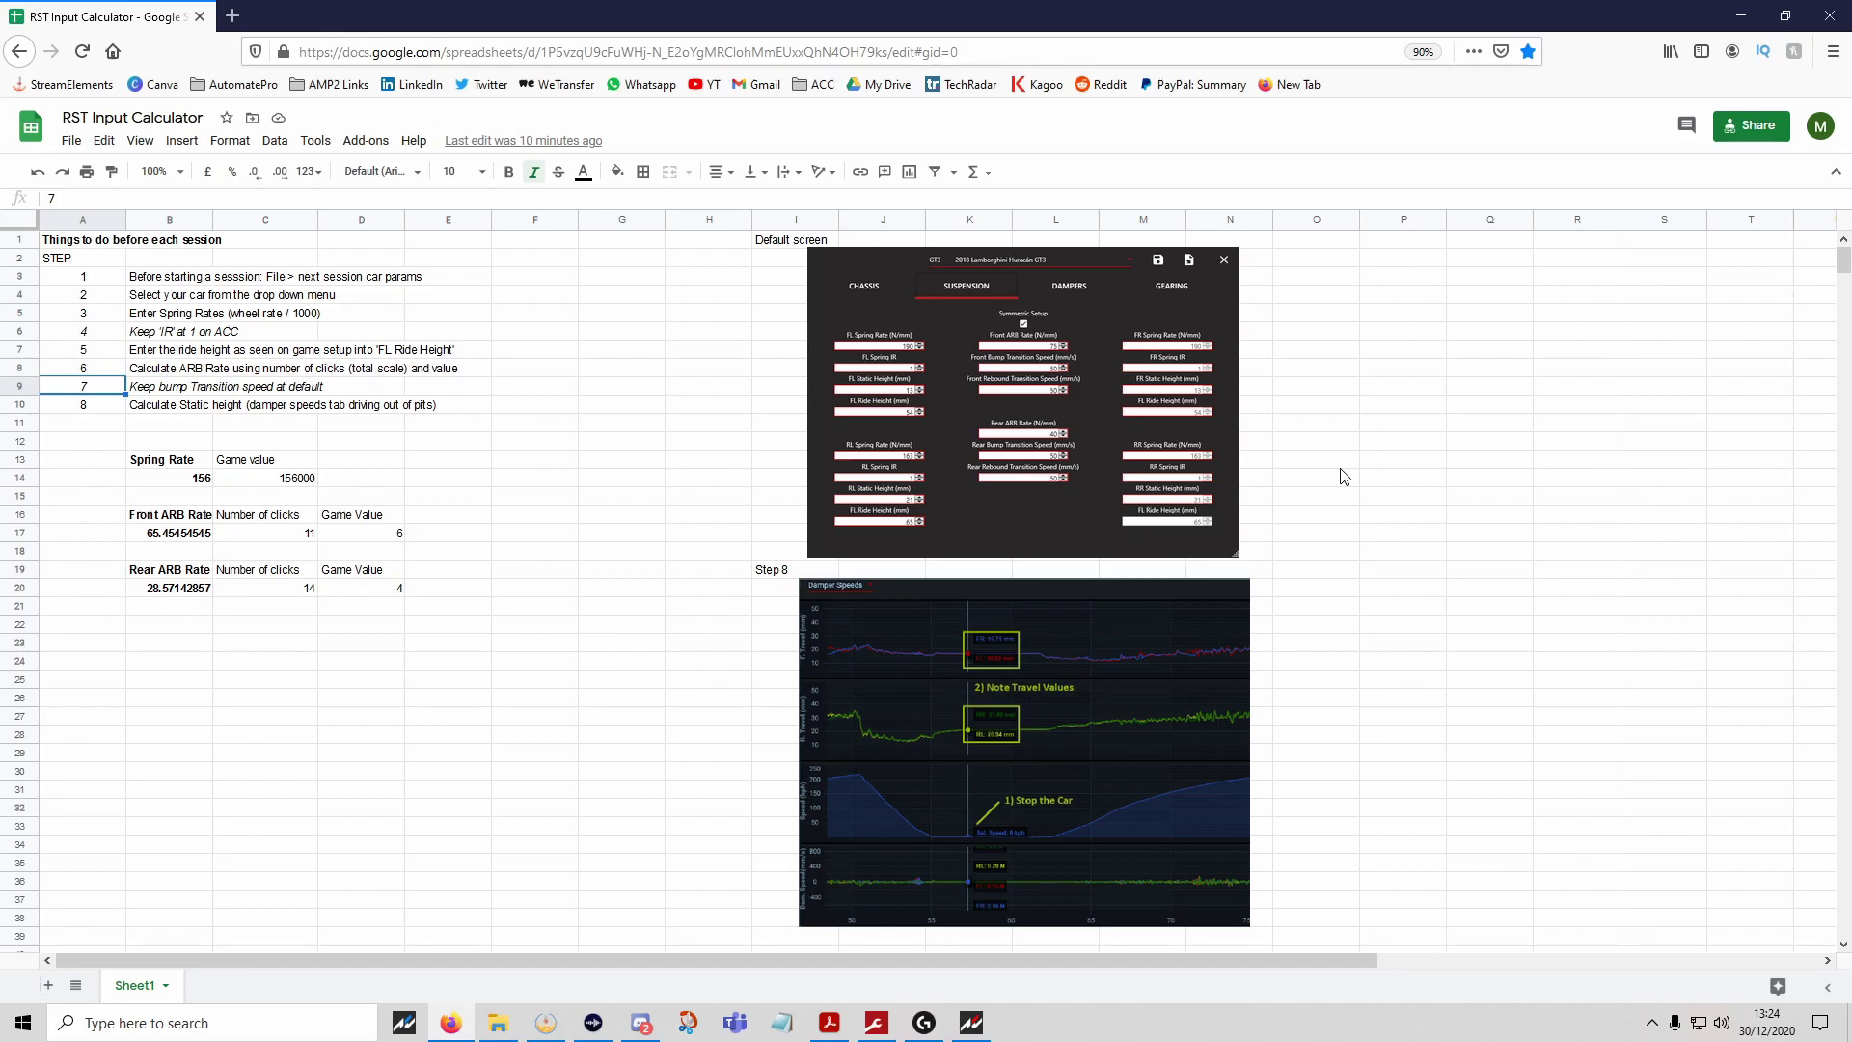
key("Down")
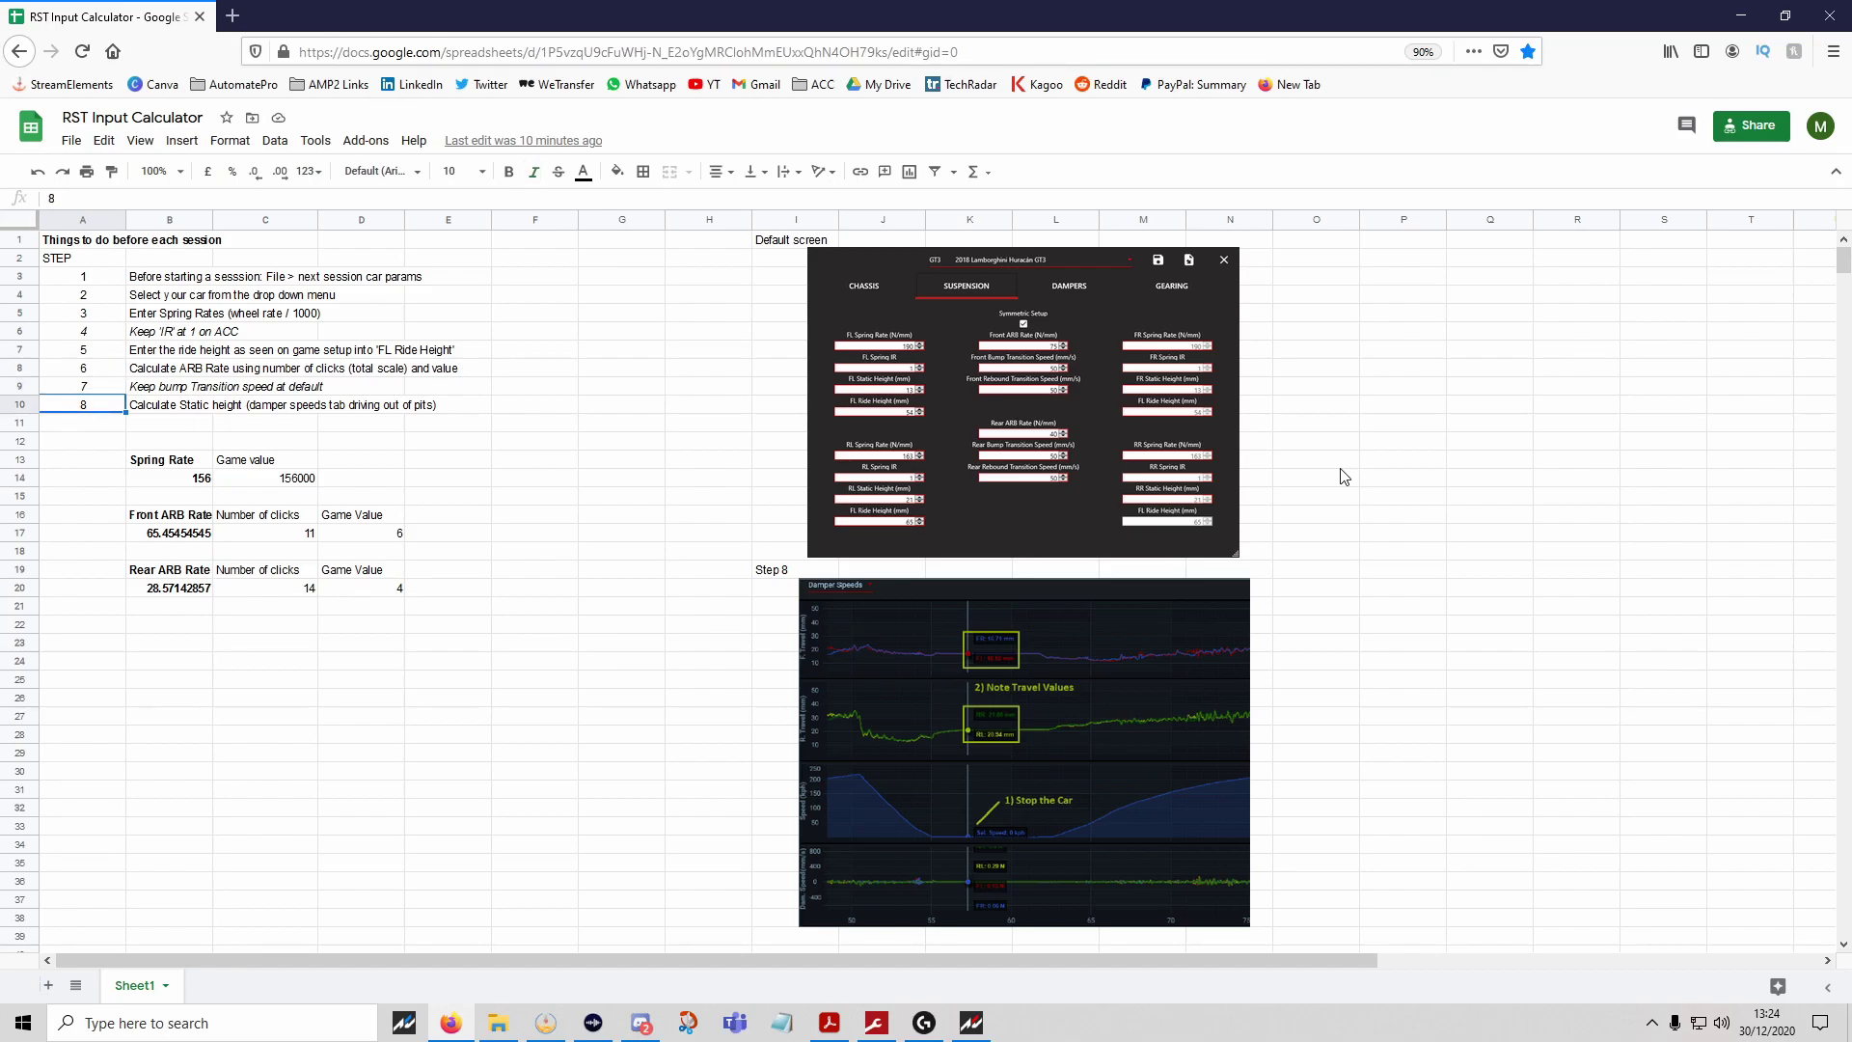